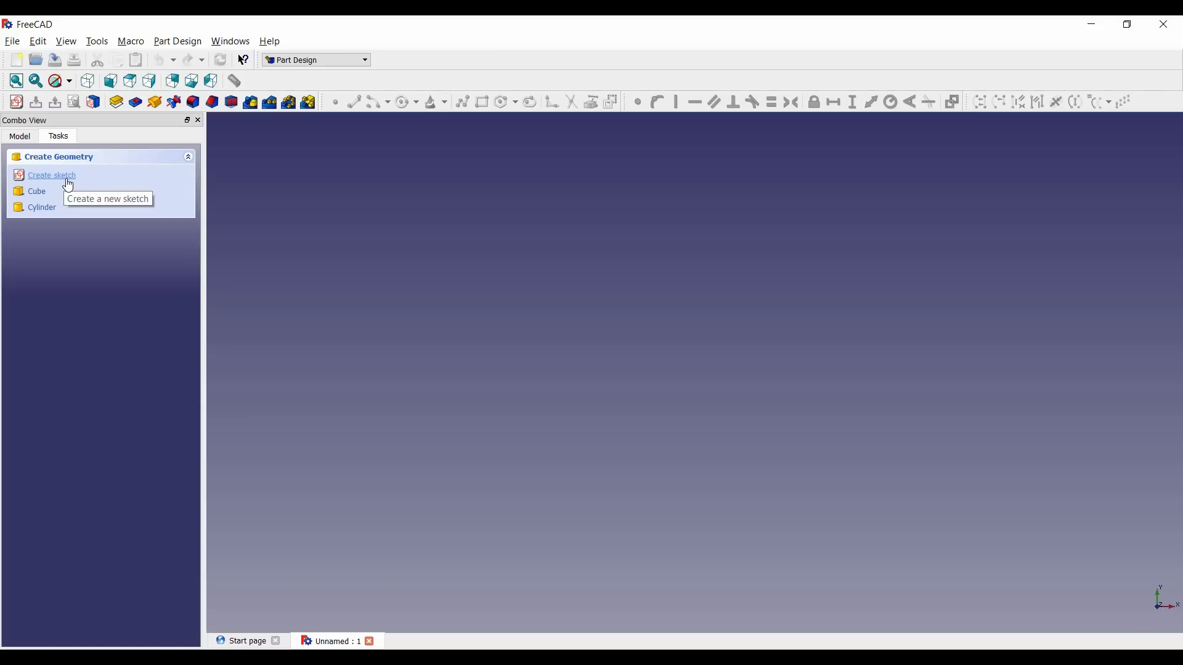
- Start a new sketch on the XY-Plane, keeping the Part Design workbench active
click(69, 185)
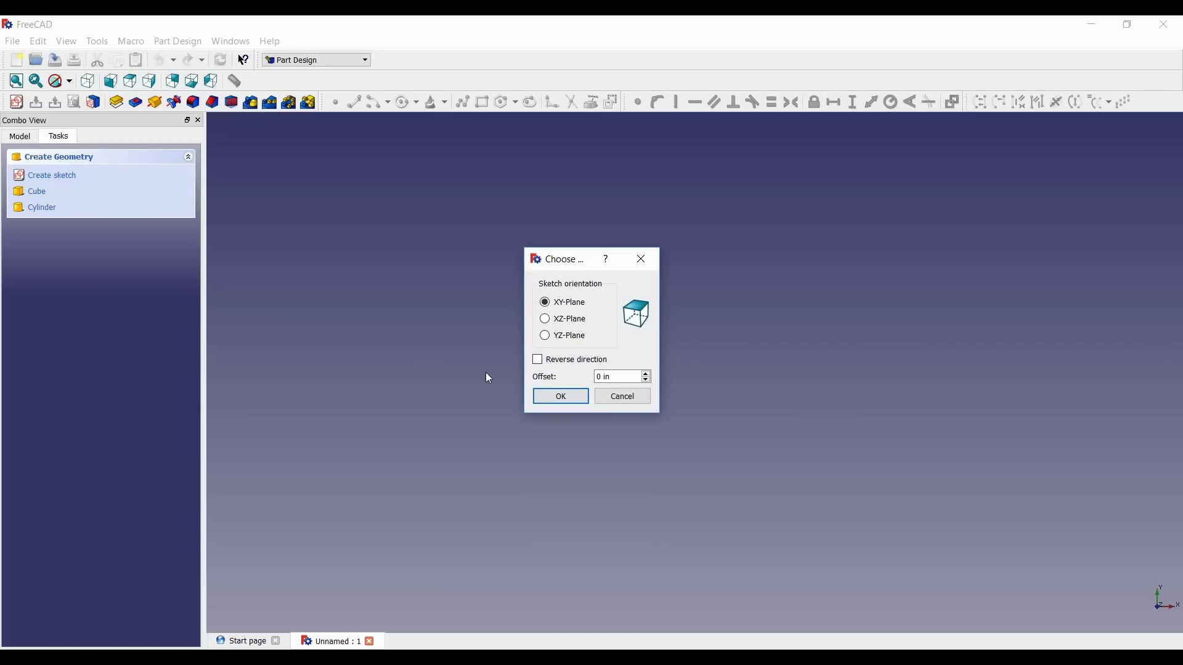
click(623, 394)
click(346, 62)
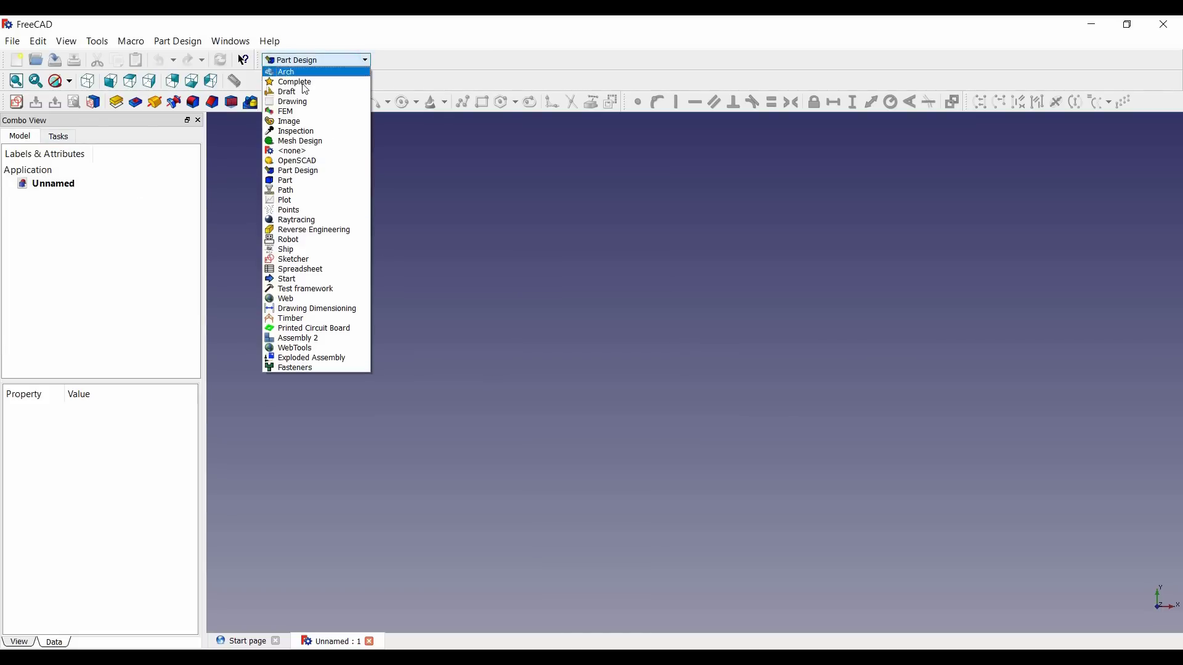
click(299, 171)
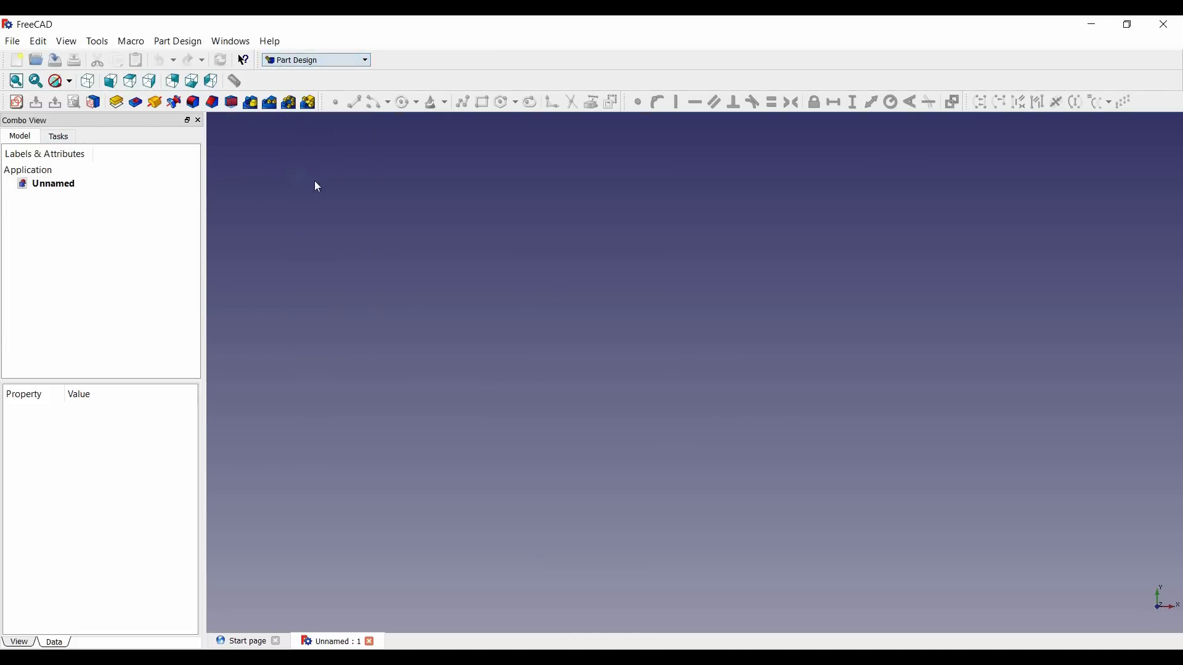
click(16, 103)
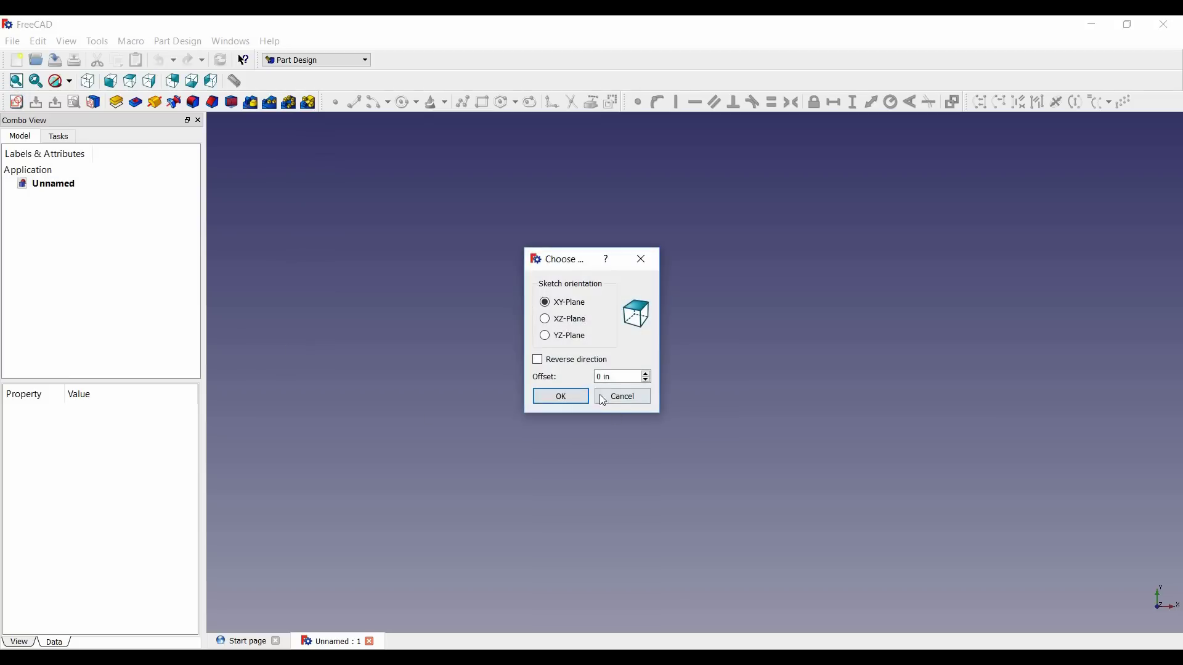
click(561, 397)
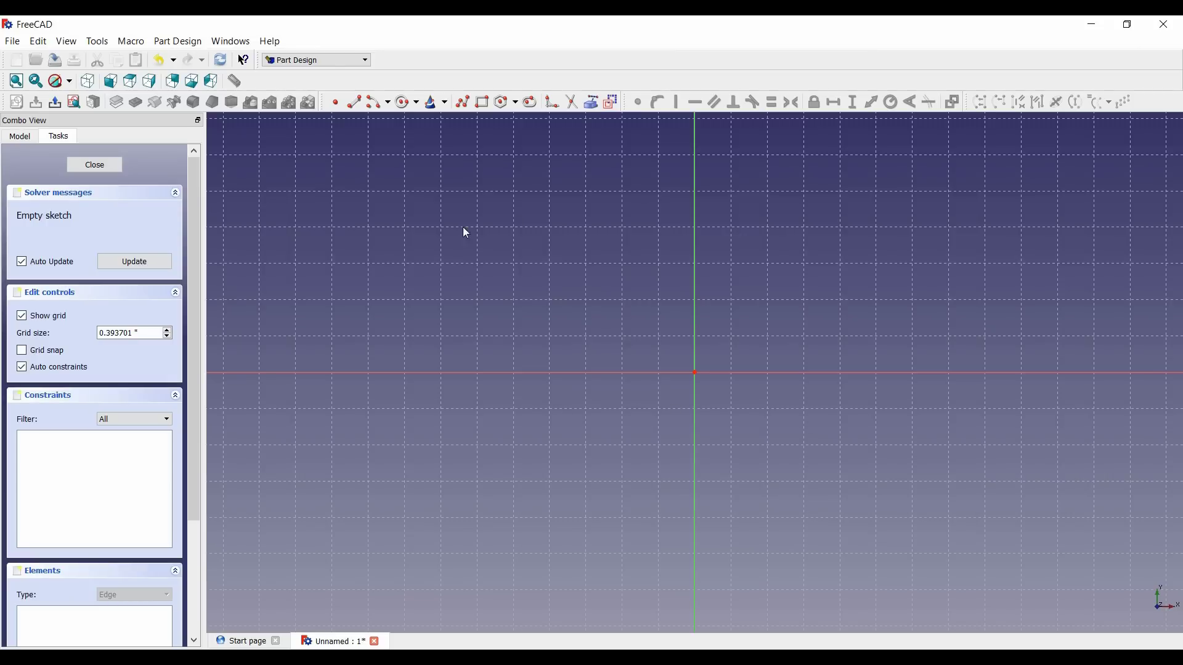
- Draw a rectangle spanning the sketch origin
click(482, 103)
click(413, 297)
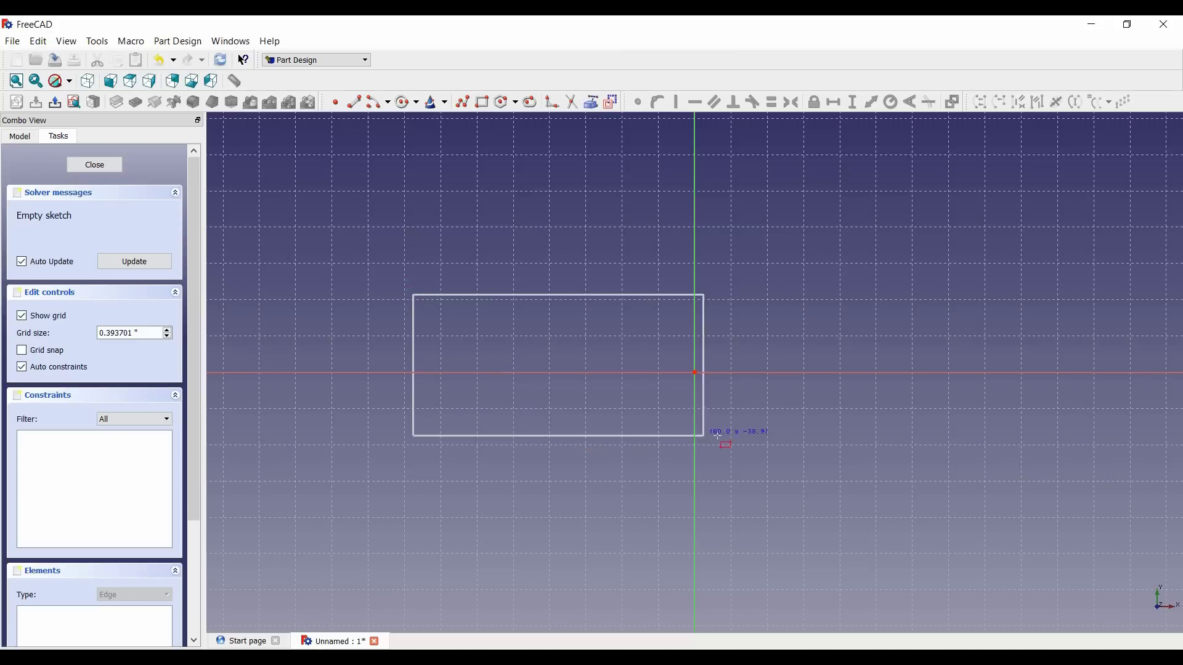
click(828, 406)
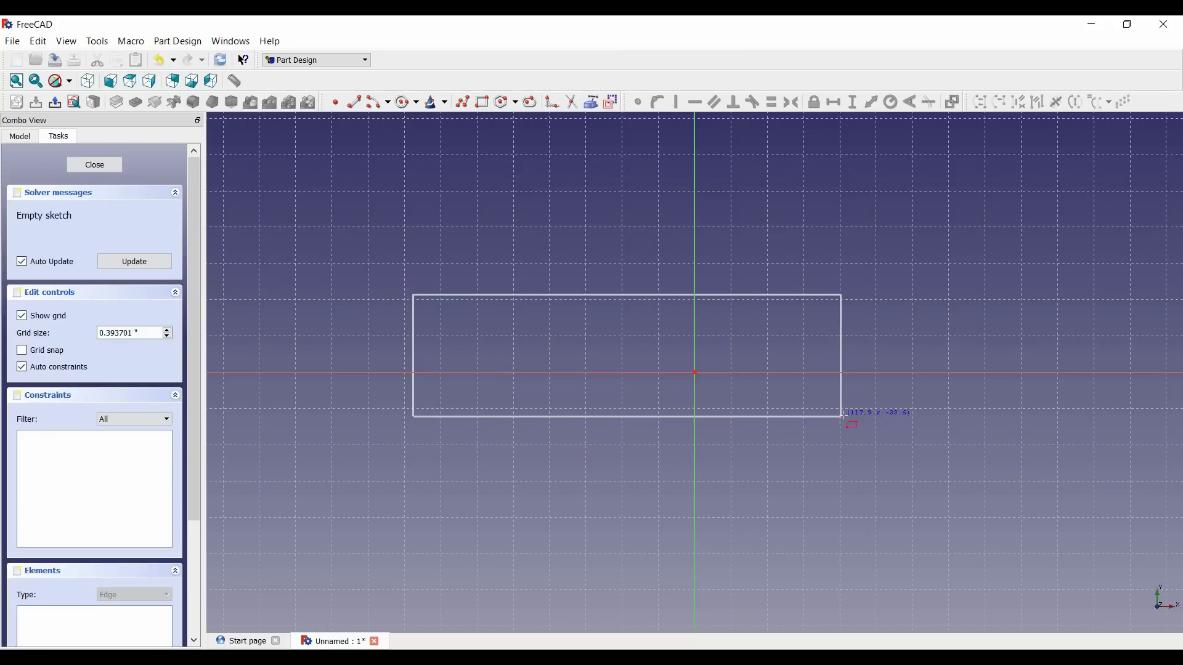
click(824, 405)
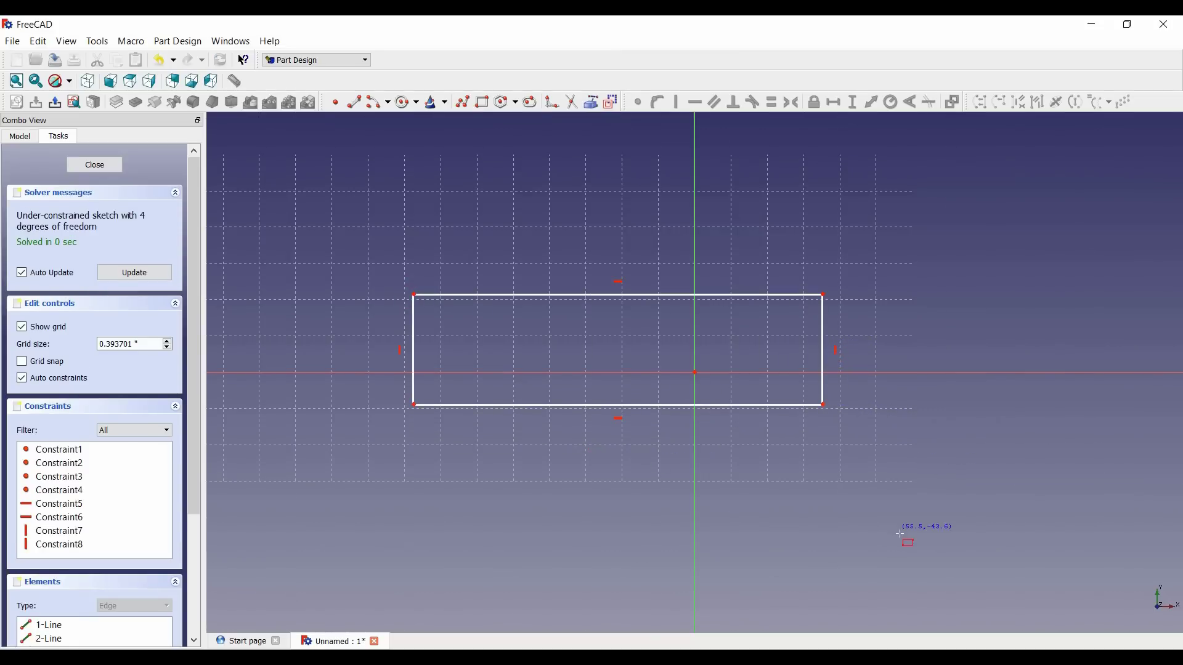
- Draw two circles inside the rectangle, one on each side of the vertical axis
click(406, 101)
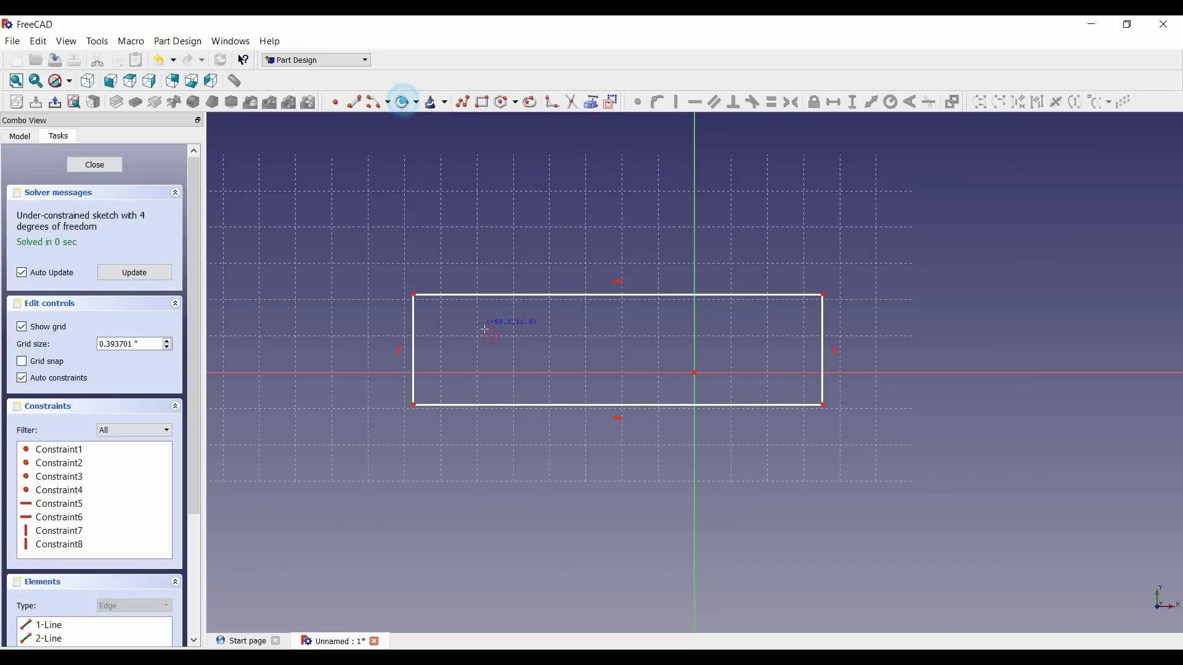
click(477, 333)
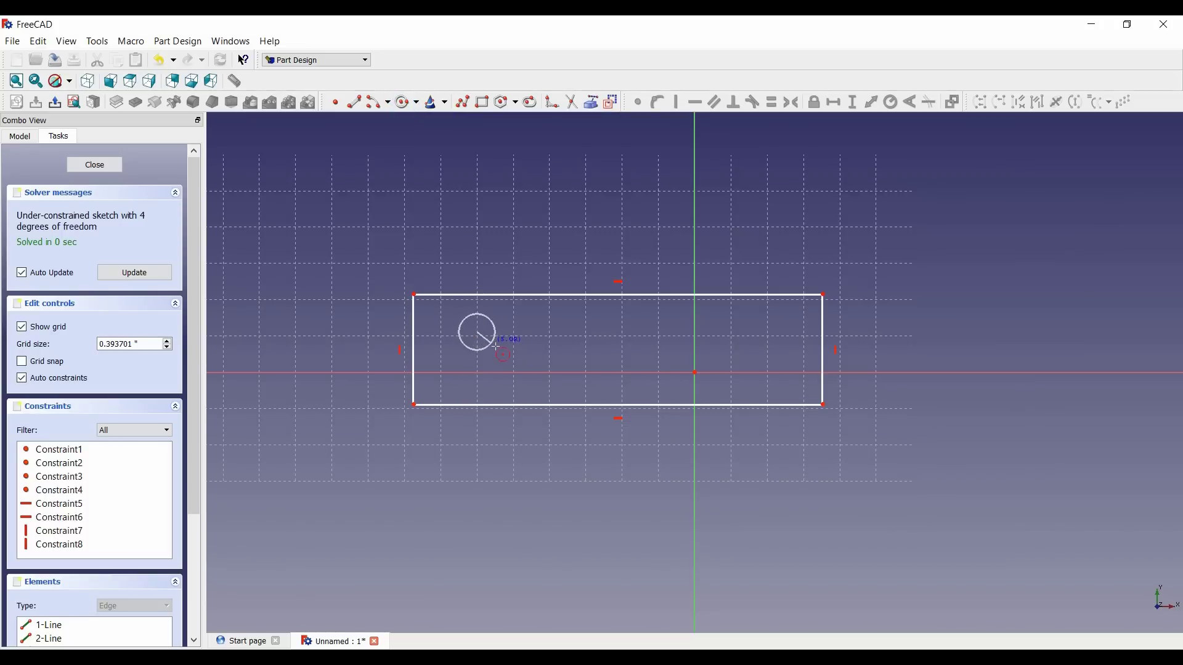
click(488, 347)
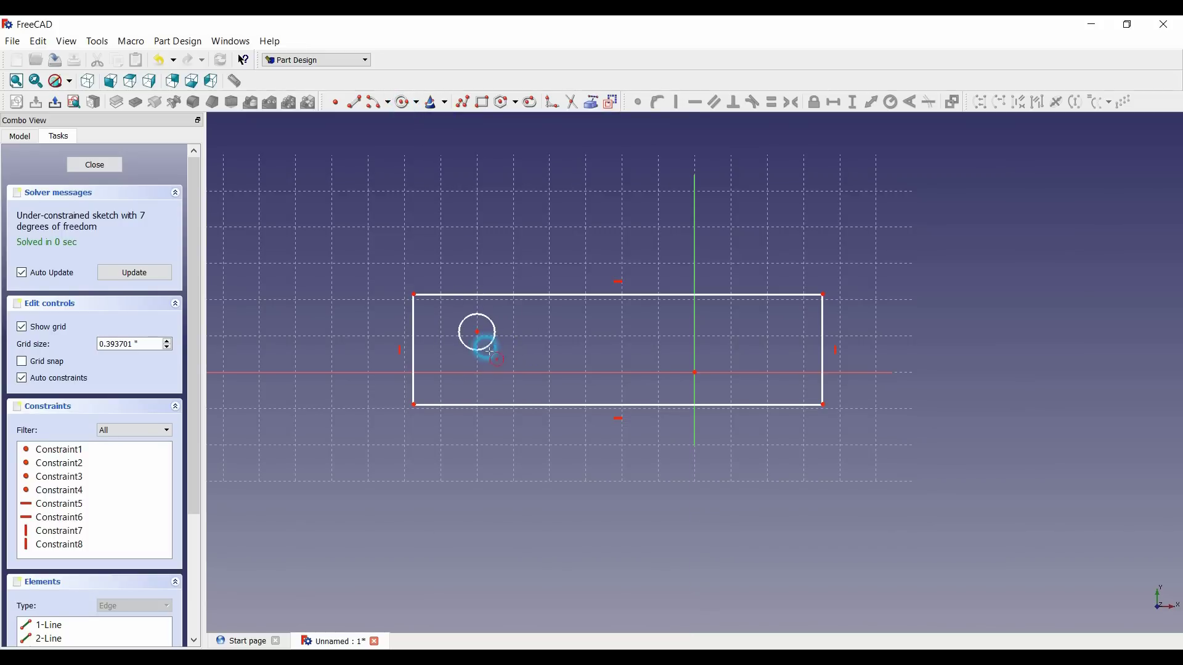
click(721, 339)
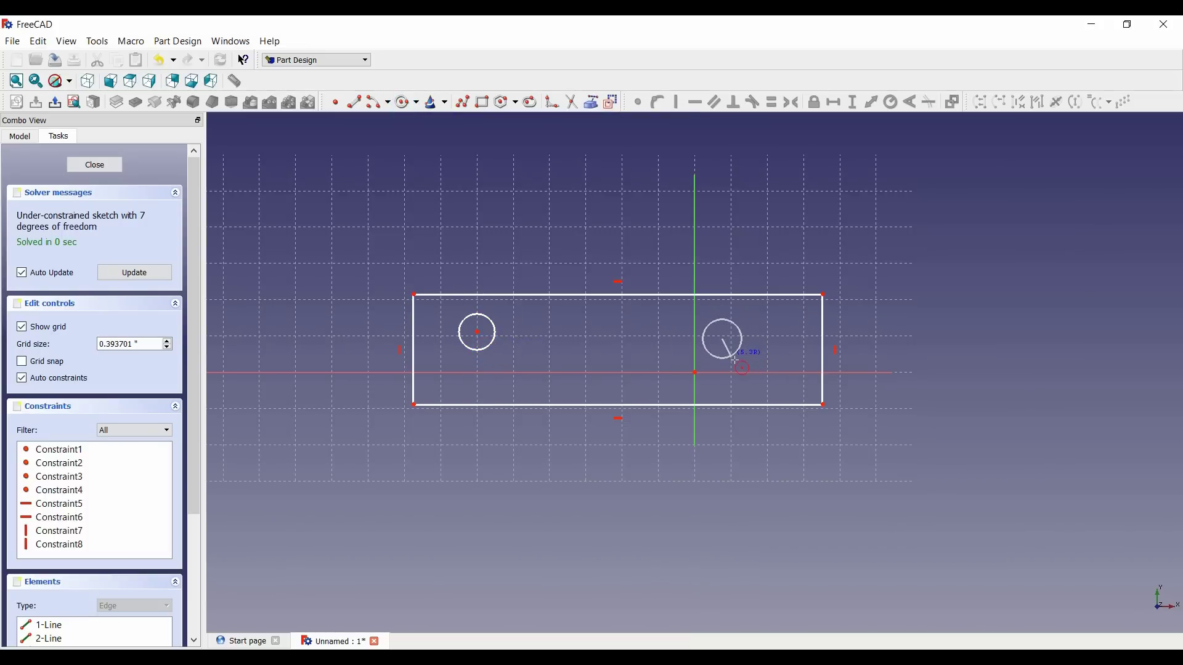
click(741, 347)
- Shrink the rectangle and give its bottom-right corner a 0 horizontal distance from the origin
right_click(674, 425)
click(684, 405)
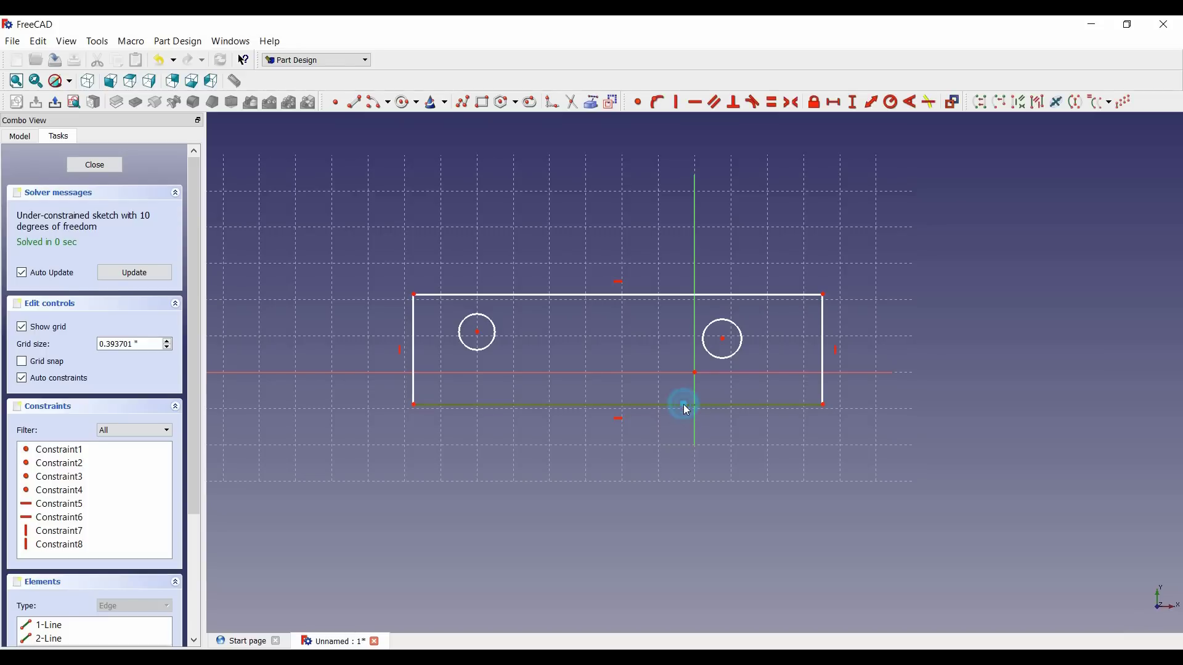
click(823, 351)
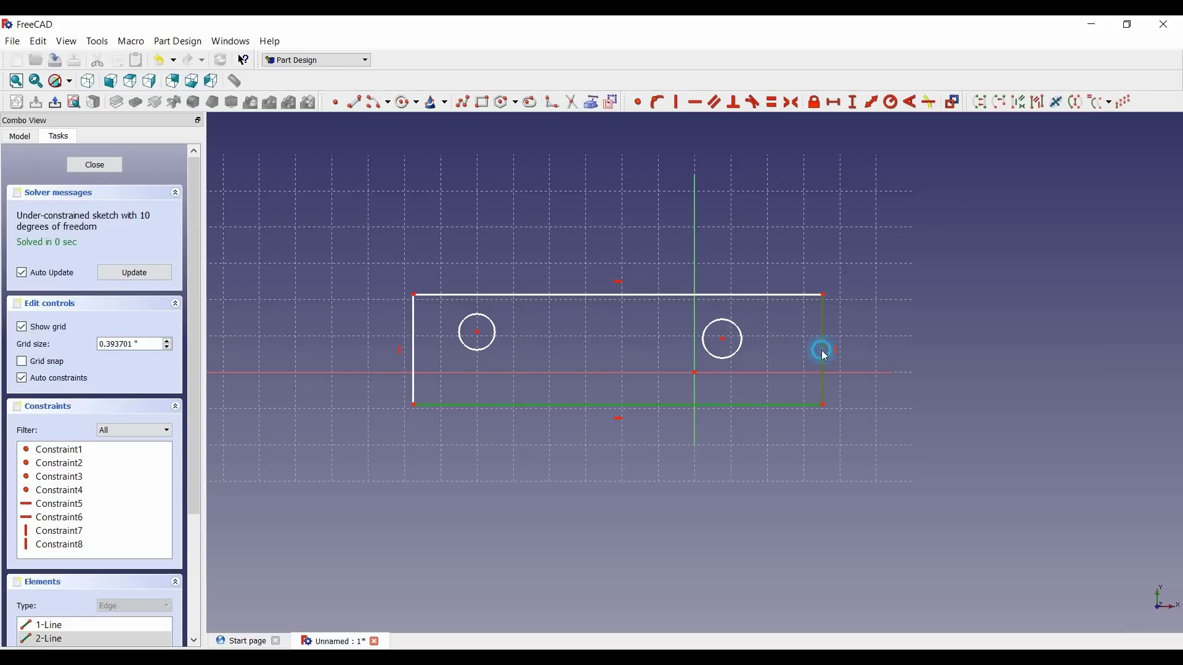
click(874, 297)
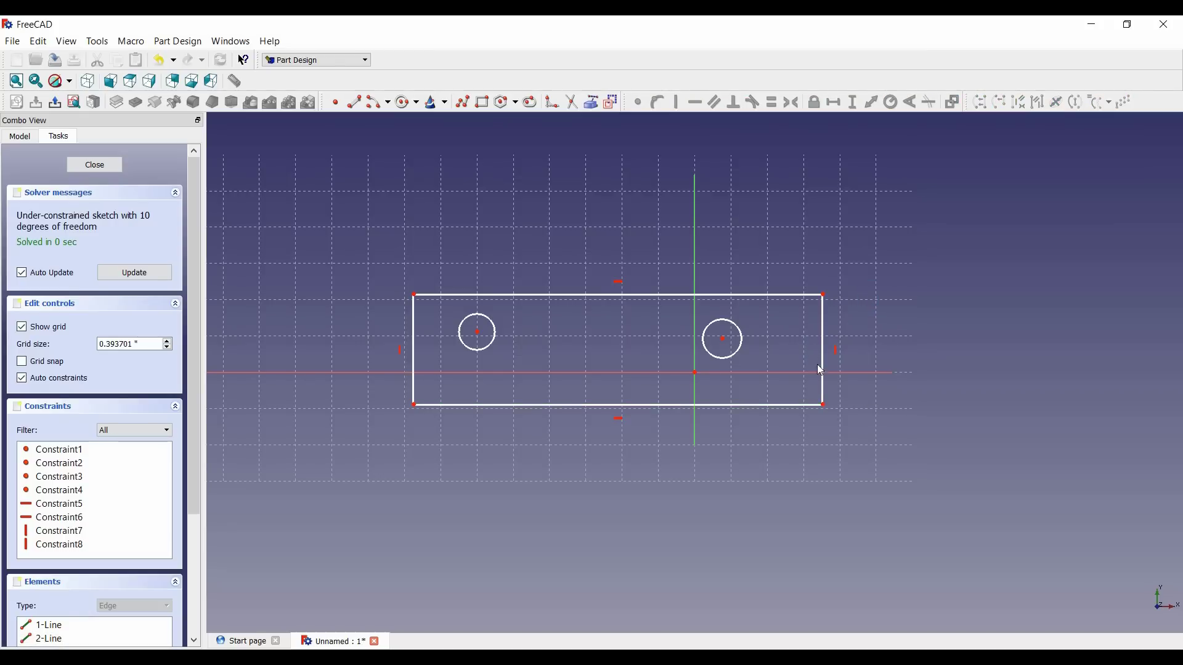
drag(823, 403, 675, 363)
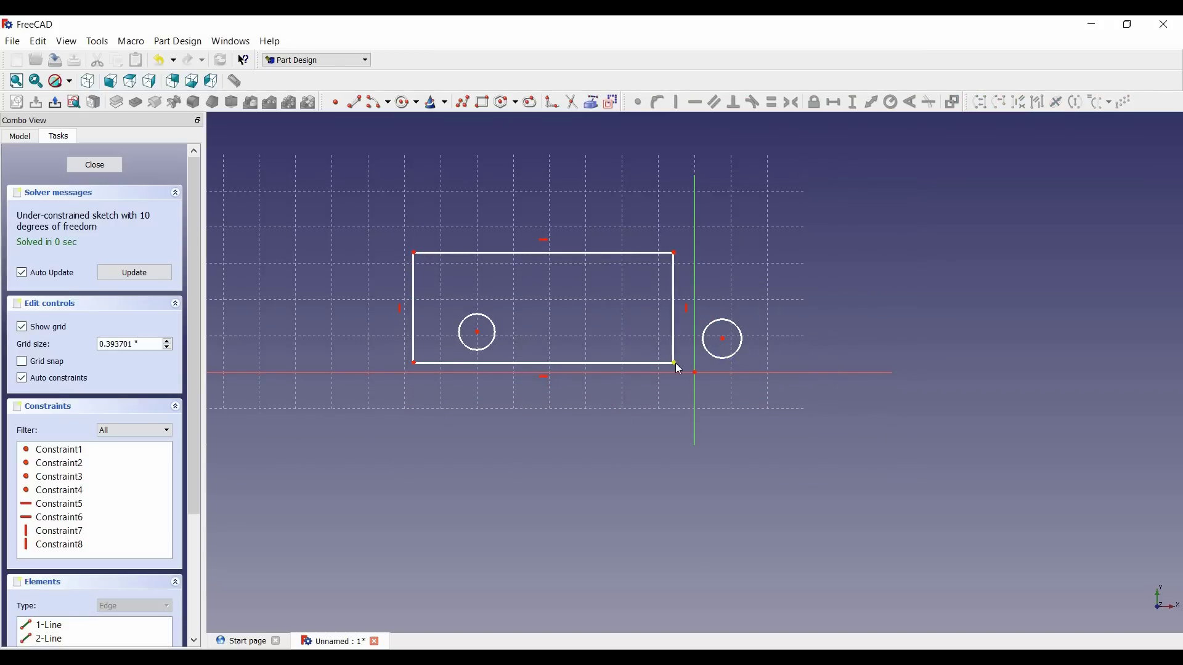
click(675, 364)
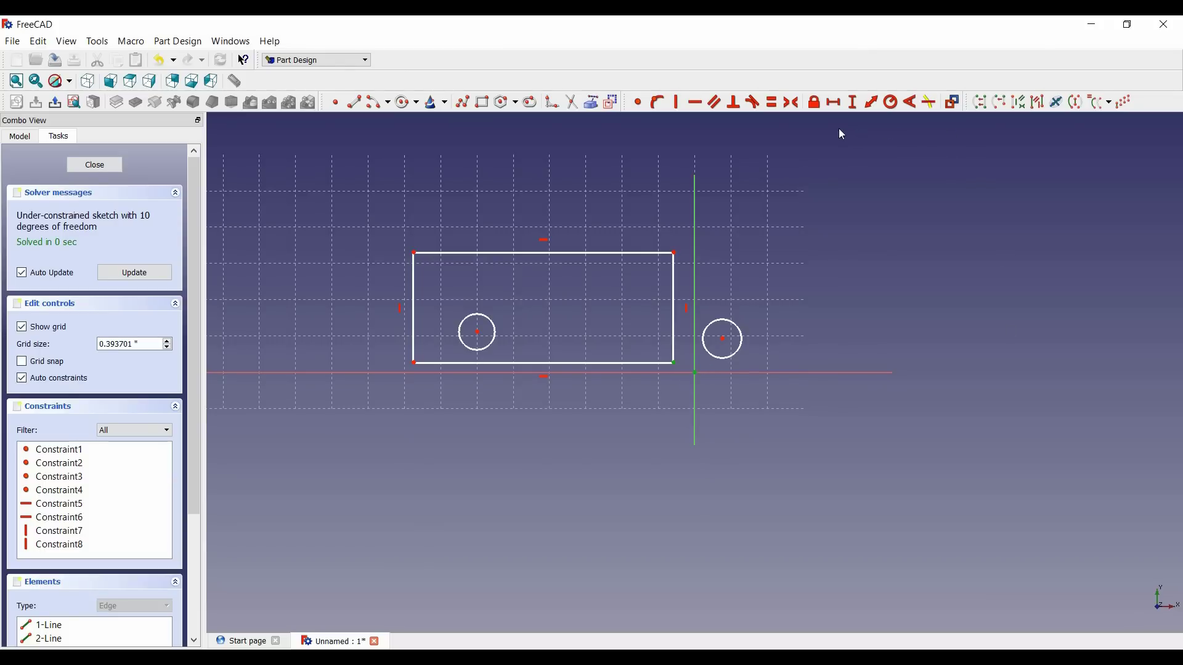
click(829, 106)
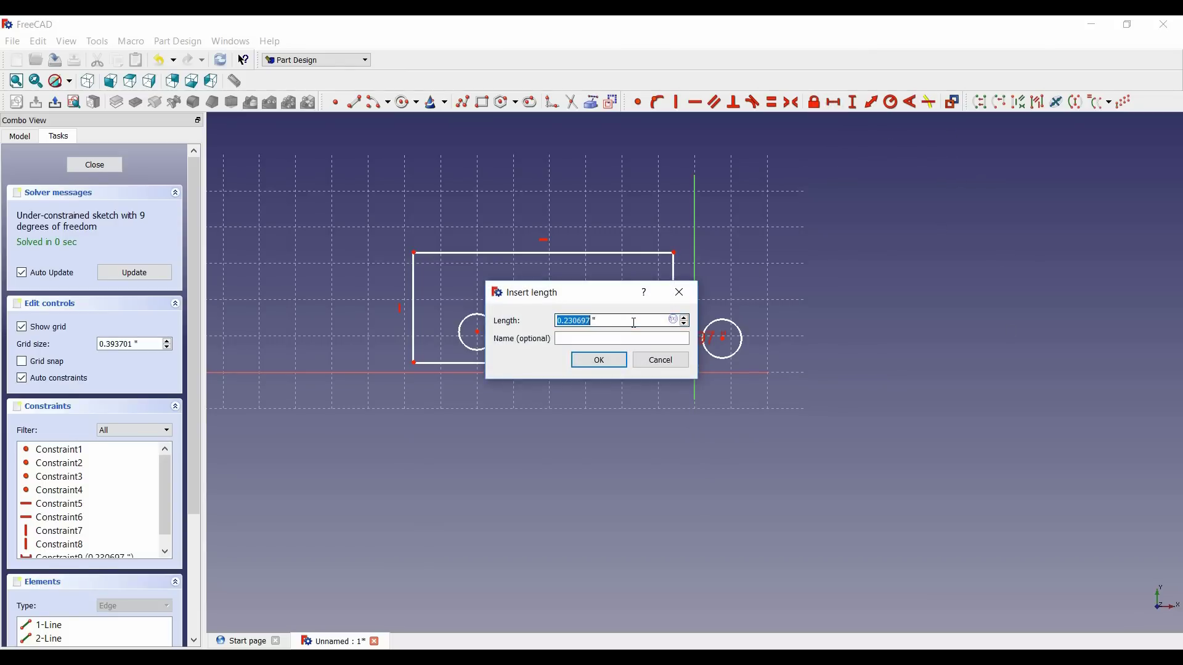
text(0)
key(Return)
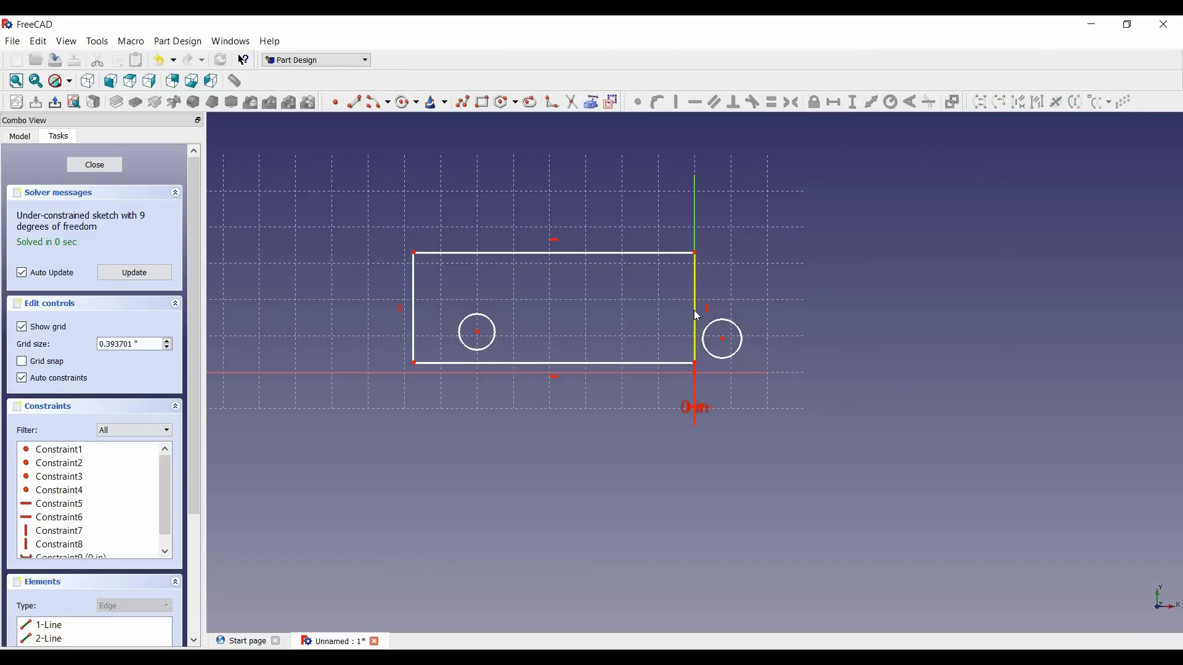
- Constrain the bottom-right corner to a 0 vertical distance from the origin
drag(695, 315, 695, 291)
click(695, 339)
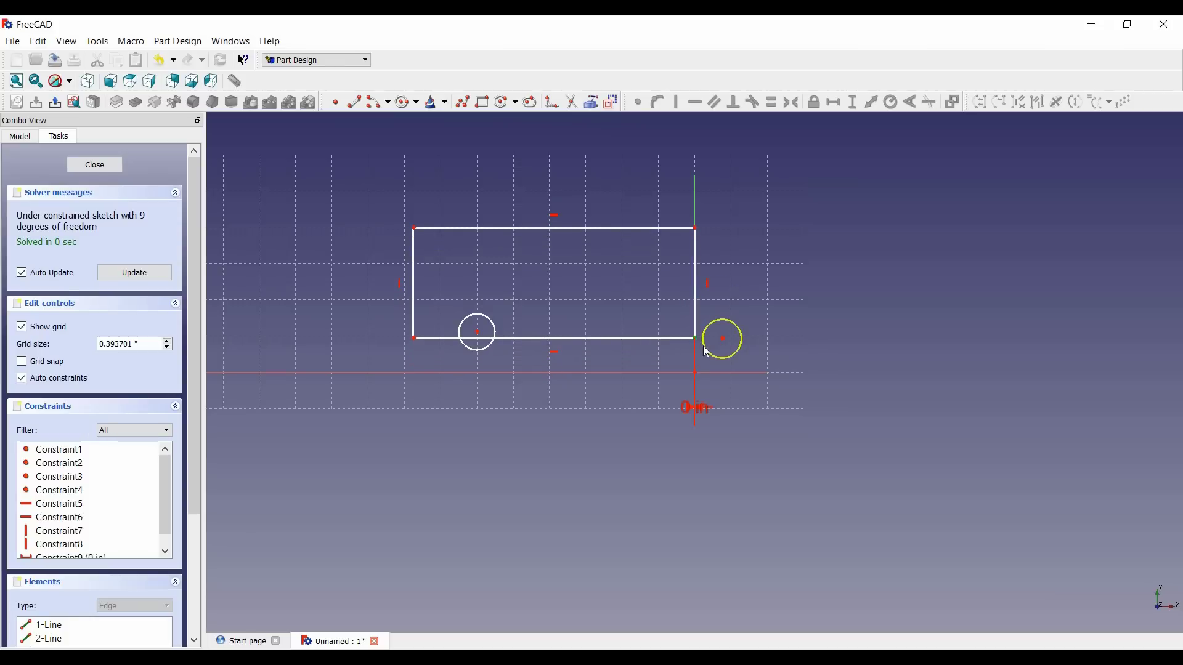
click(695, 372)
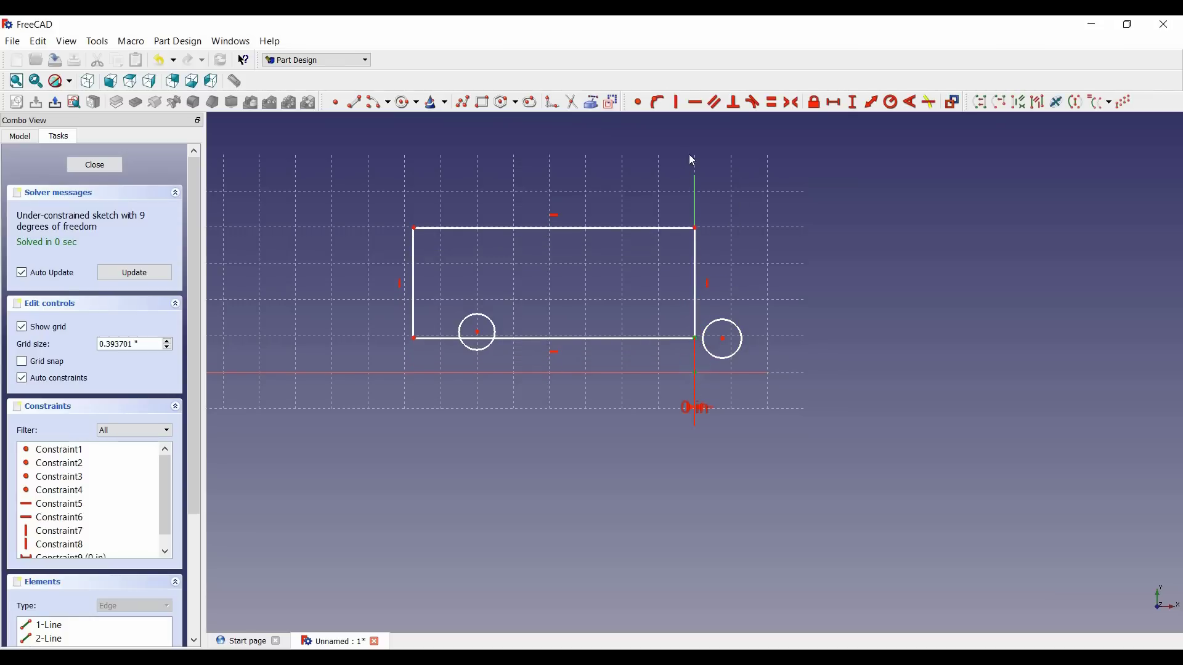
click(851, 104)
text(0)
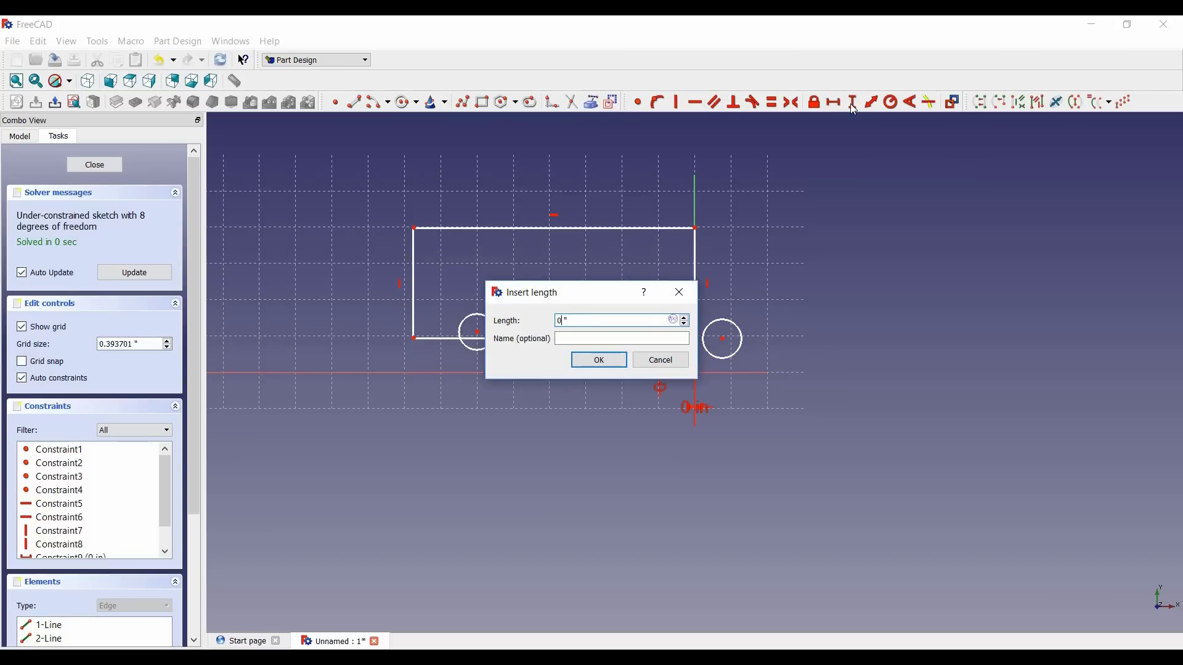
key(Return)
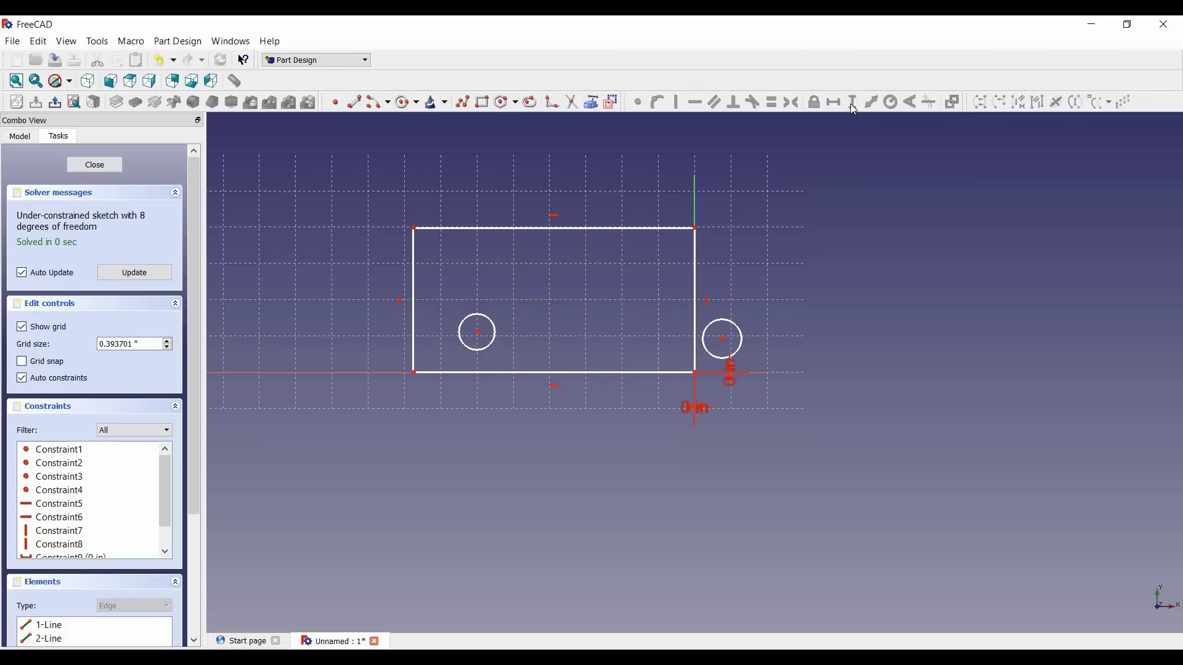
- Dimension the rectangle's left edge to a 0.75 in height
click(414, 302)
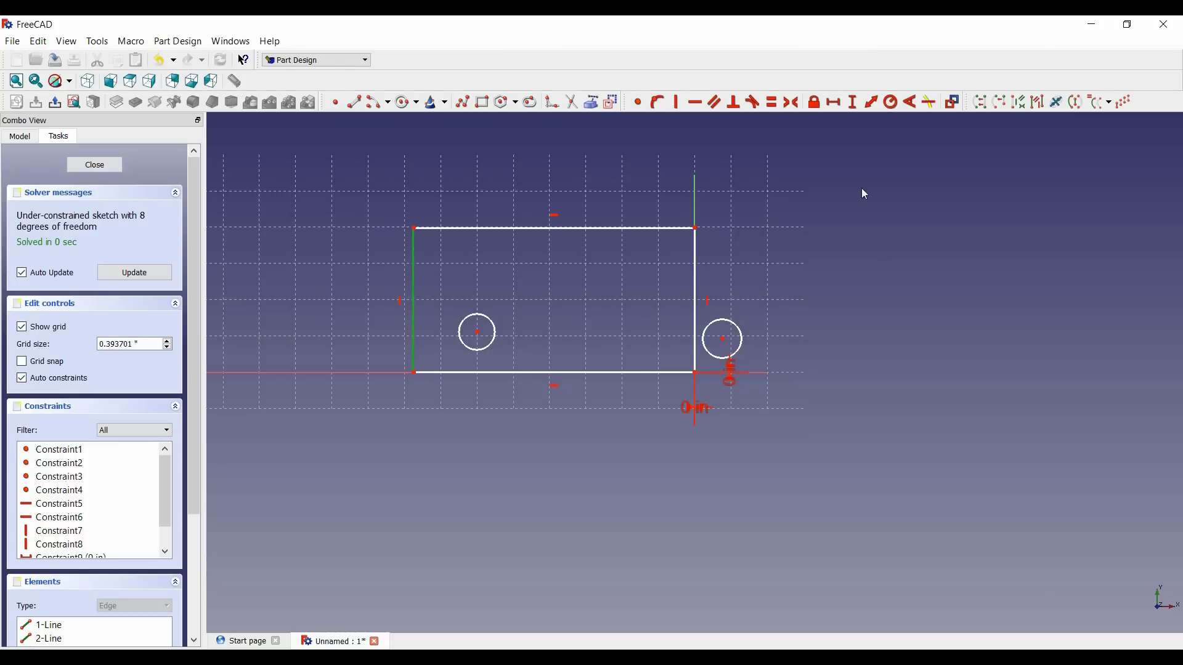
click(853, 103)
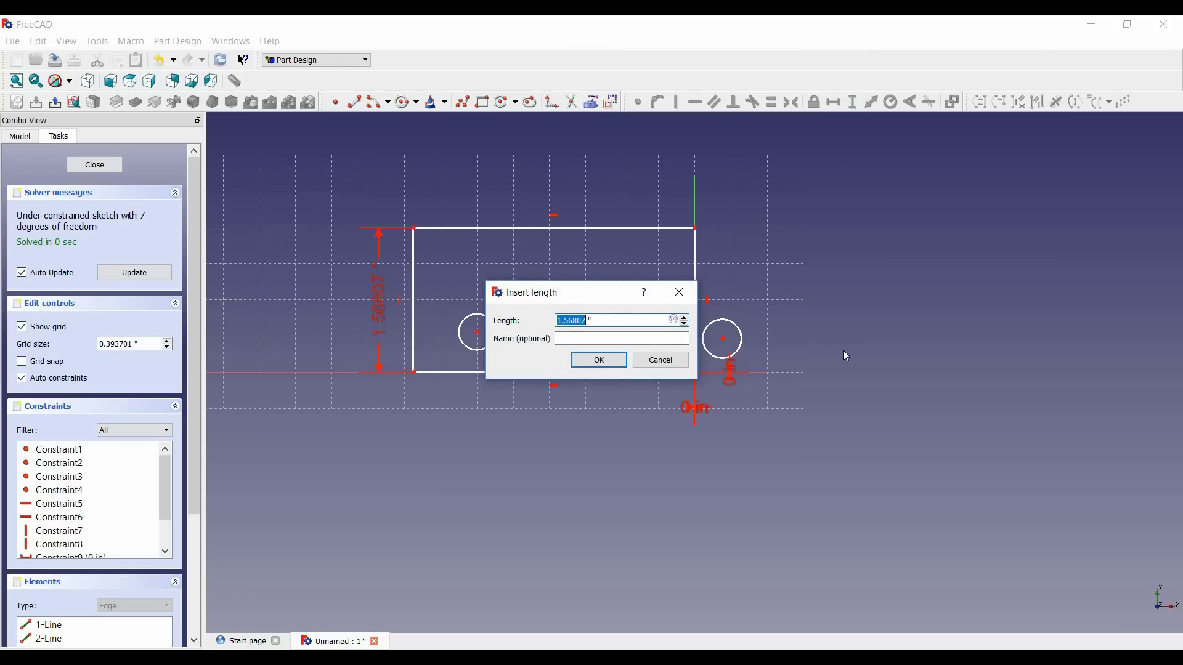
text(0.75)
key(Return)
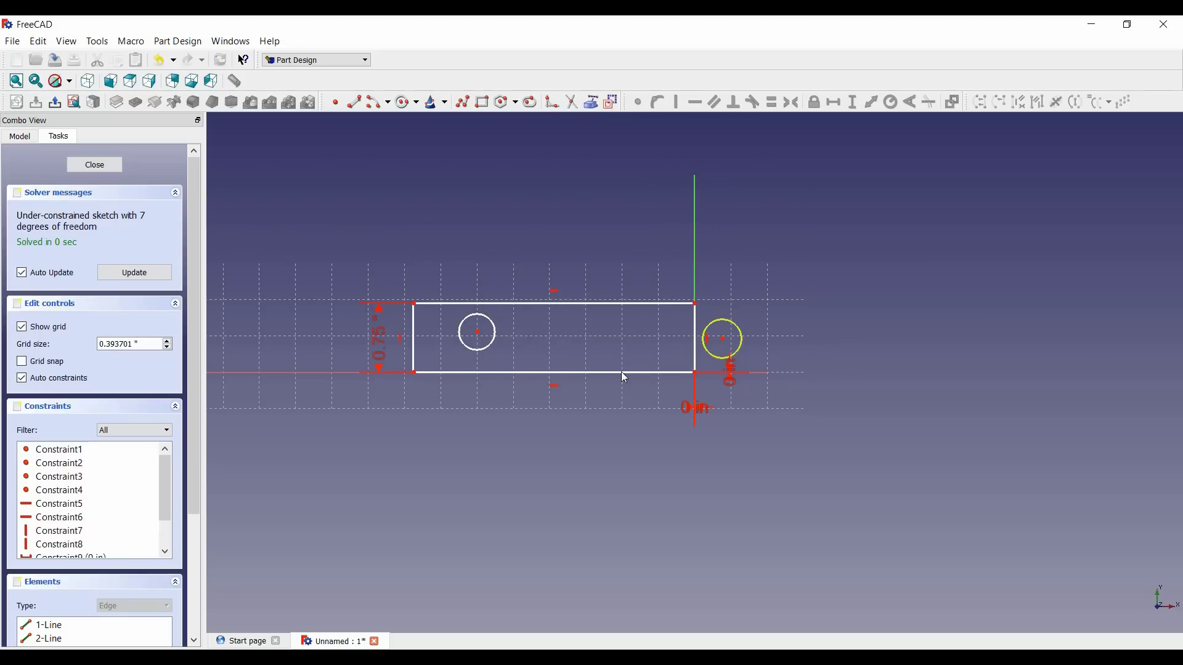
- Drag both circles back inside the rectangle
mouse_move(491, 350)
mouse_down()
mouse_move(479, 332)
mouse_move(516, 346)
mouse_up()
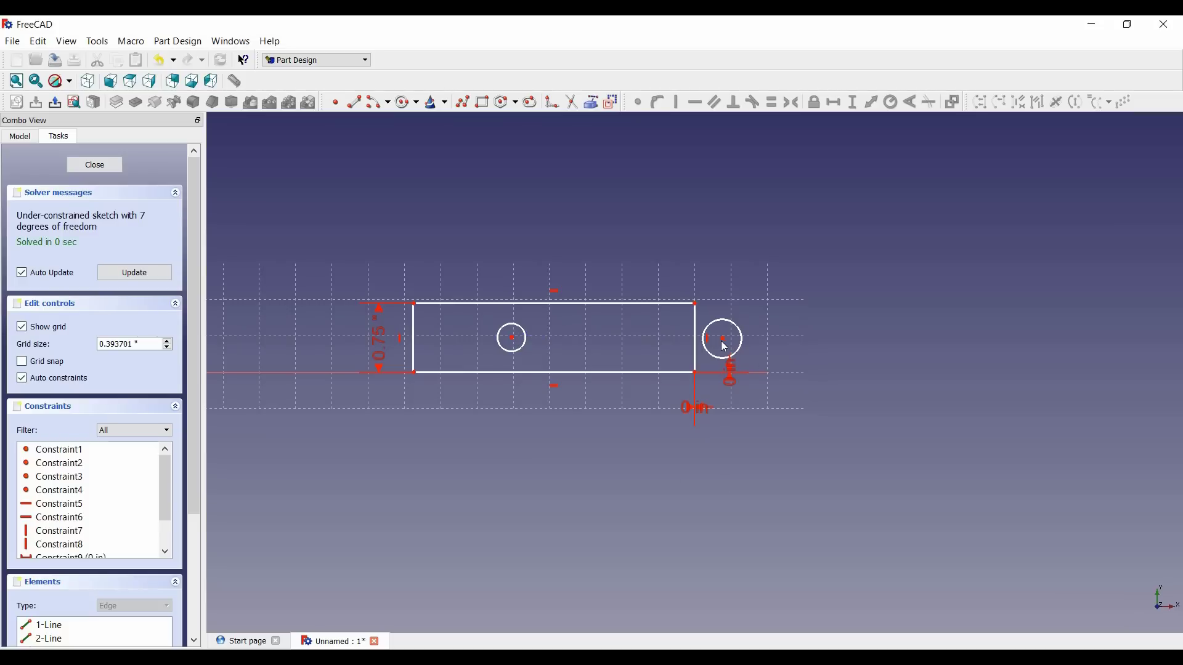
click(722, 339)
drag(674, 350, 615, 346)
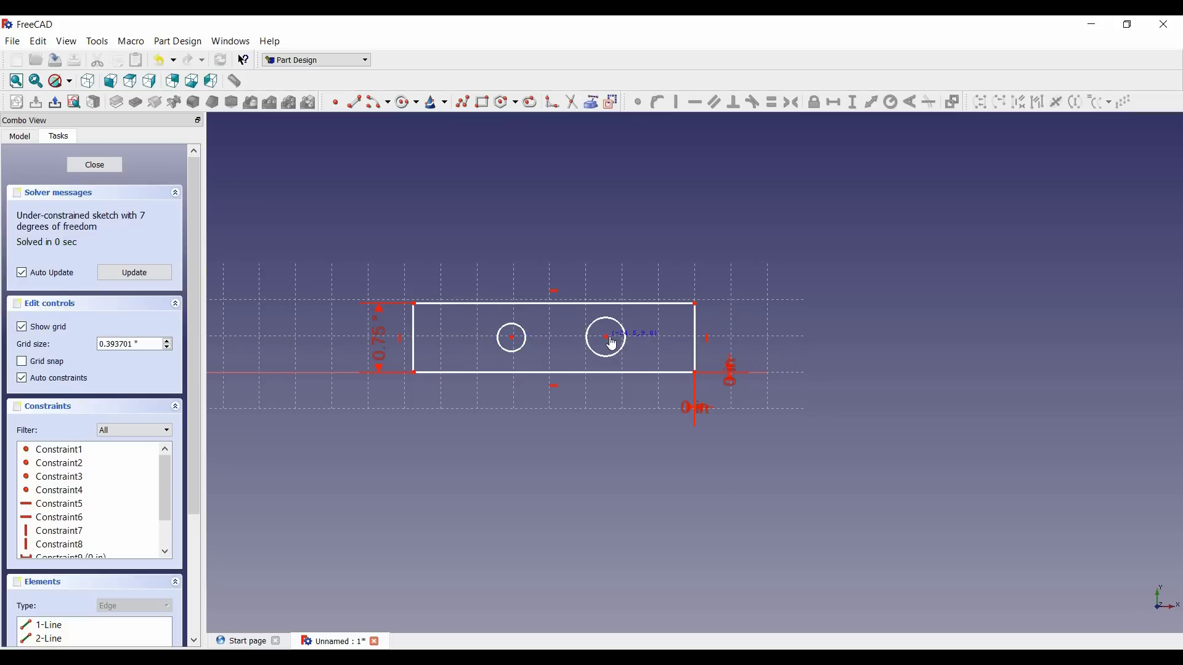
- Constrain the right and left circles each to a 0.125 in radius
click(621, 358)
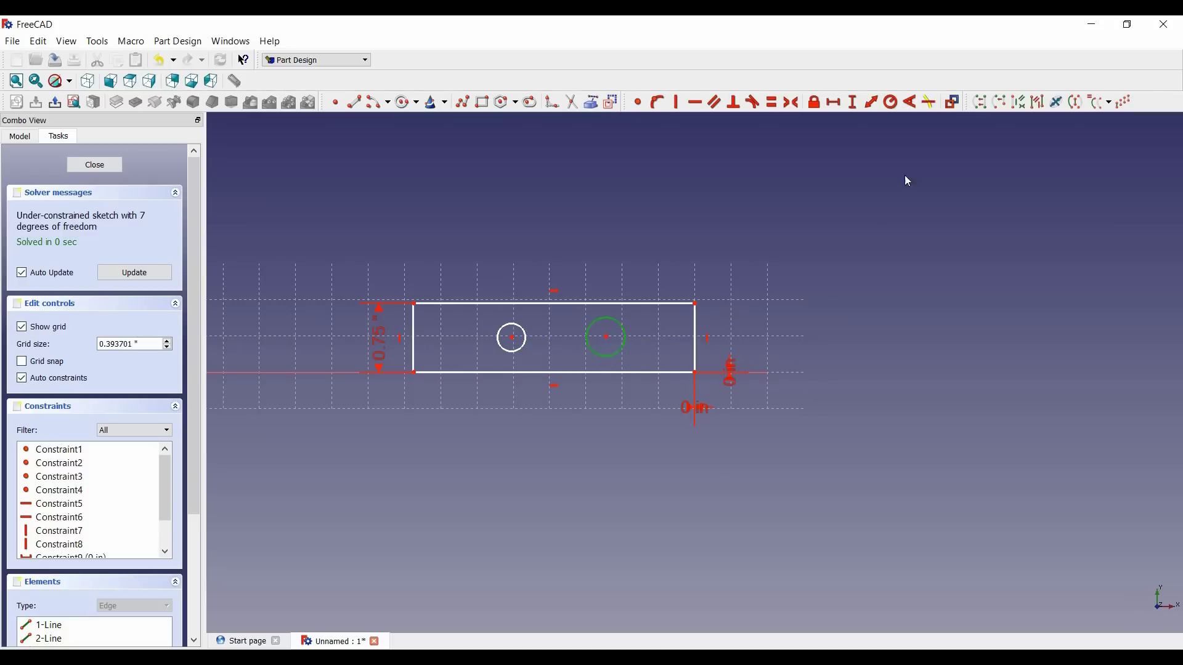
click(891, 105)
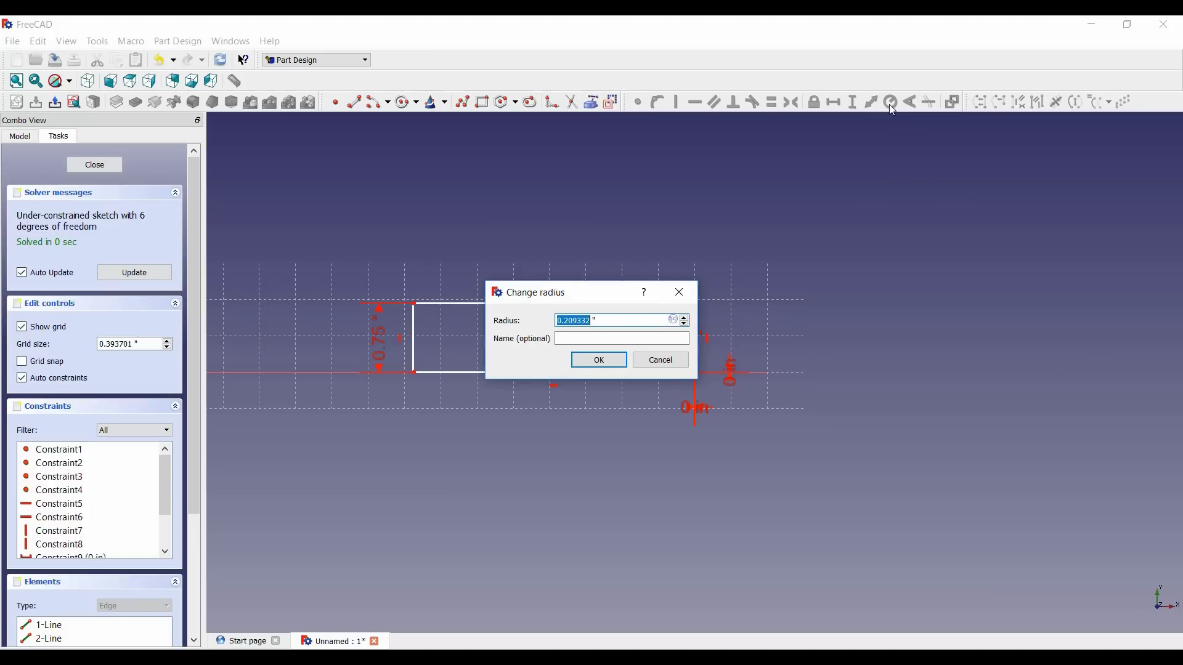
text(0)
key(Return)
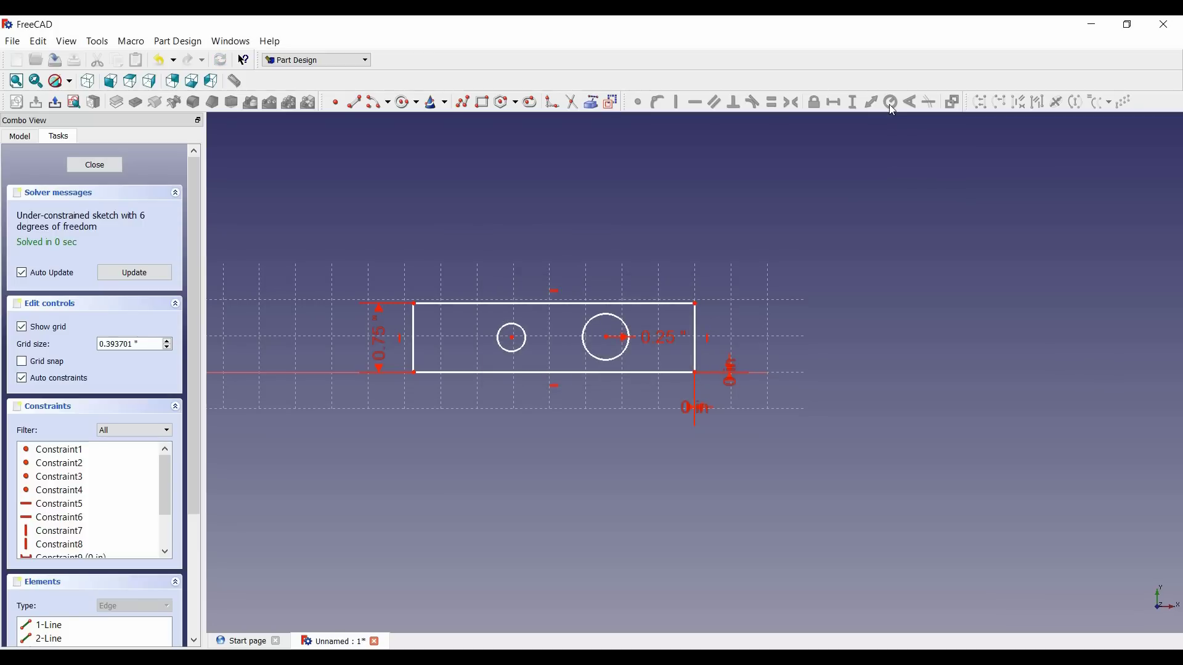
double_click(663, 339)
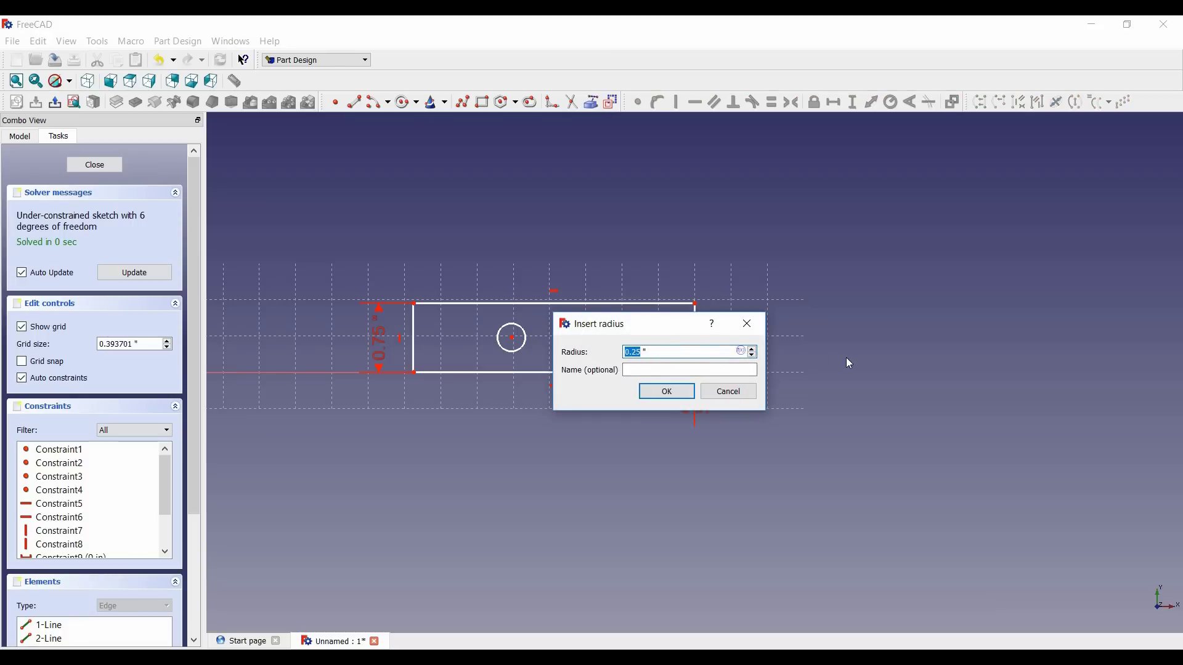
text(0.125)
key(Return)
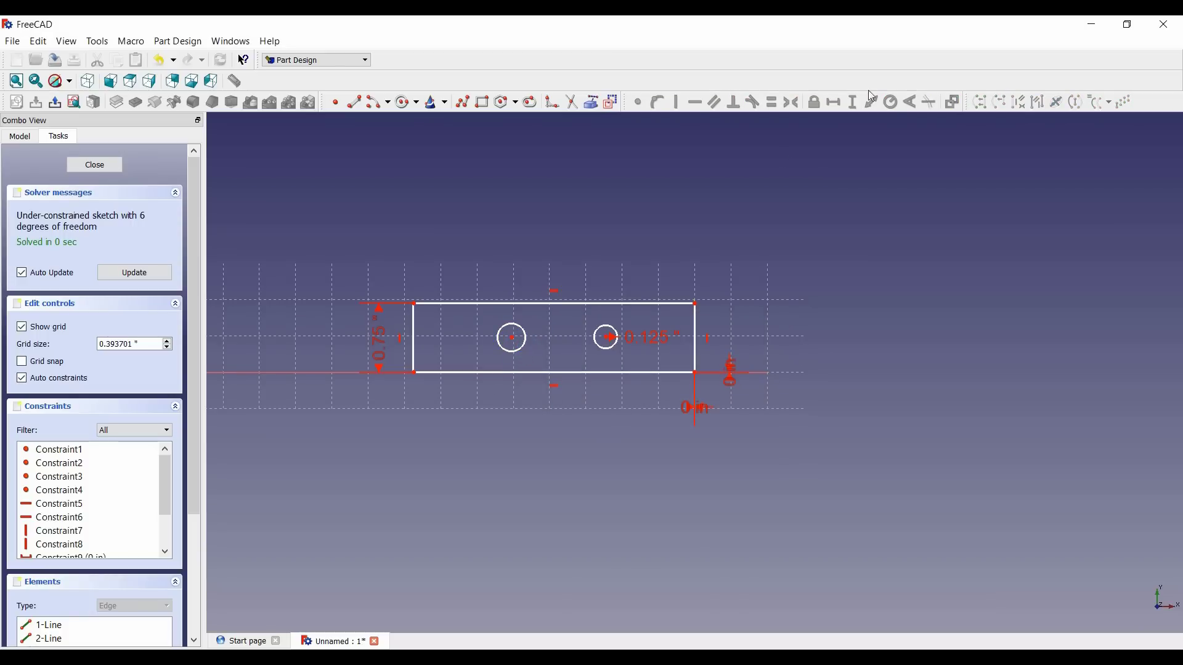
click(522, 347)
click(891, 103)
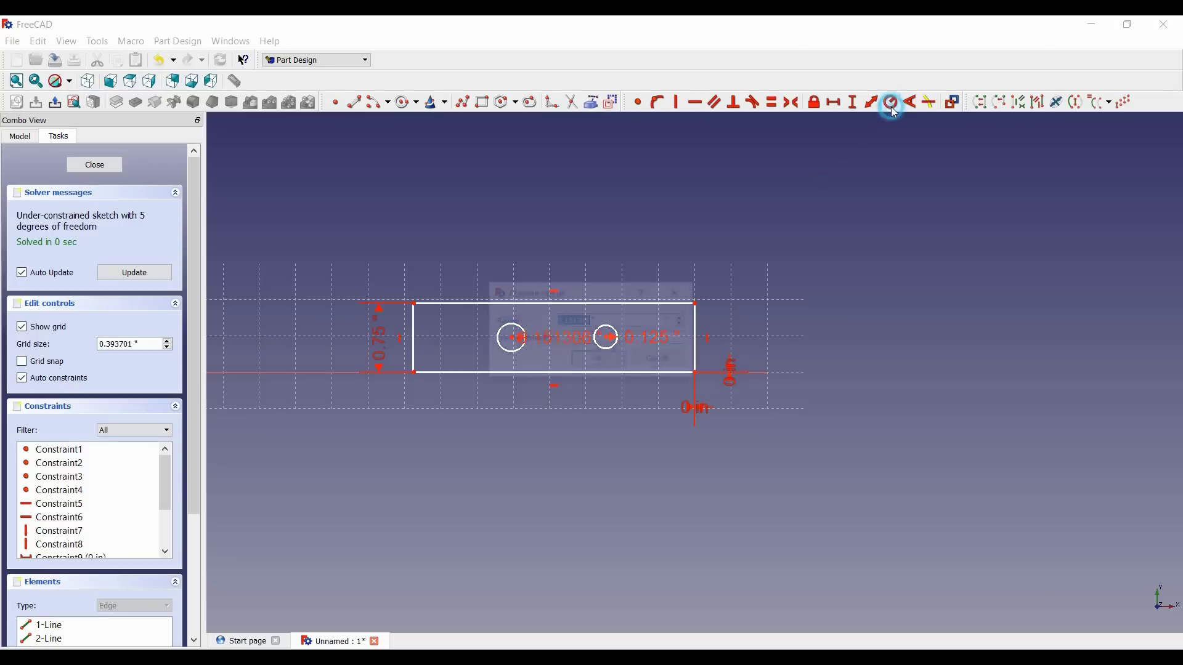
text(0.125 ")
key(Return)
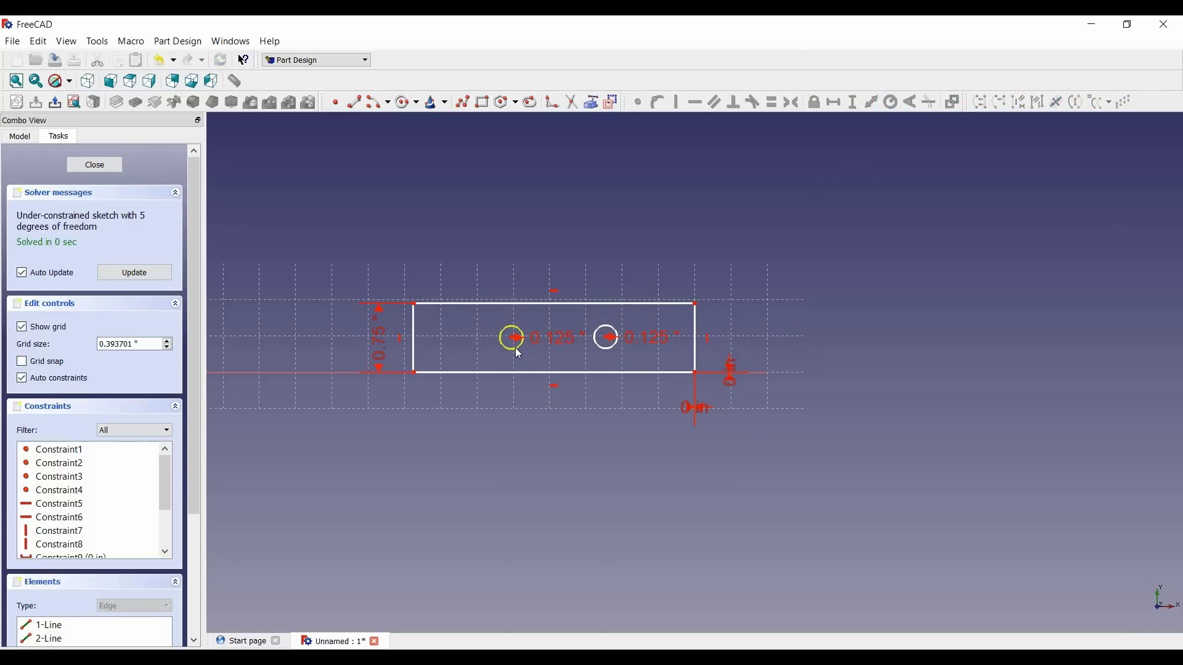
- Add a 0.75 in horizontal distance between the two hole centres
drag(520, 350, 487, 348)
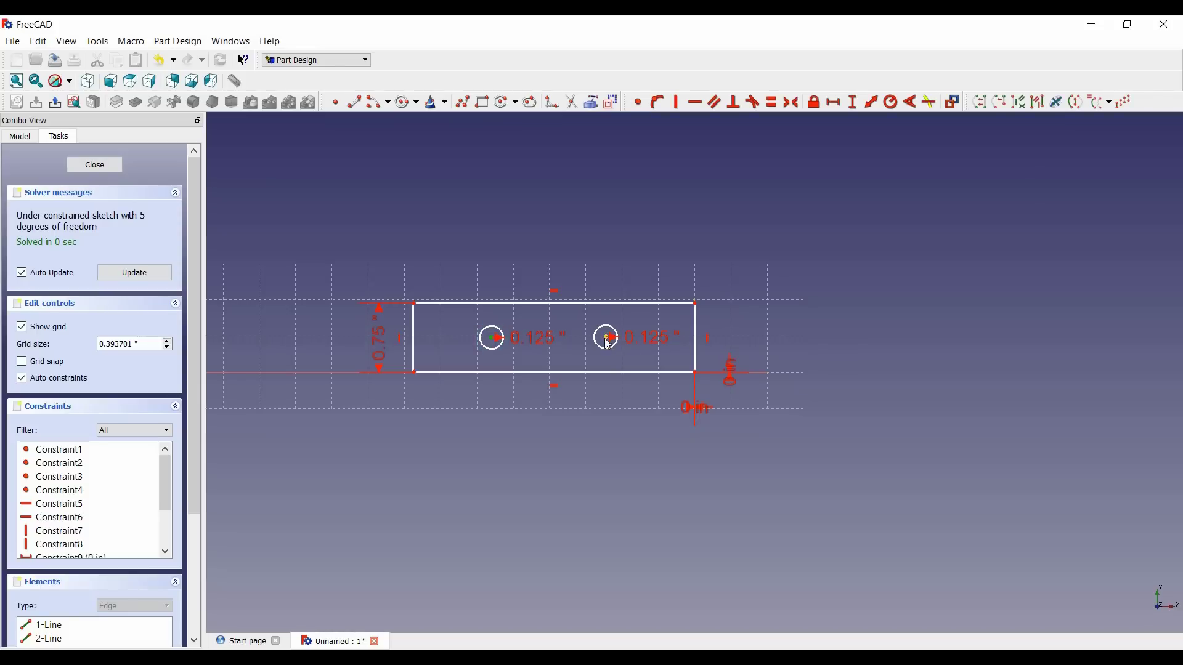
click(837, 104)
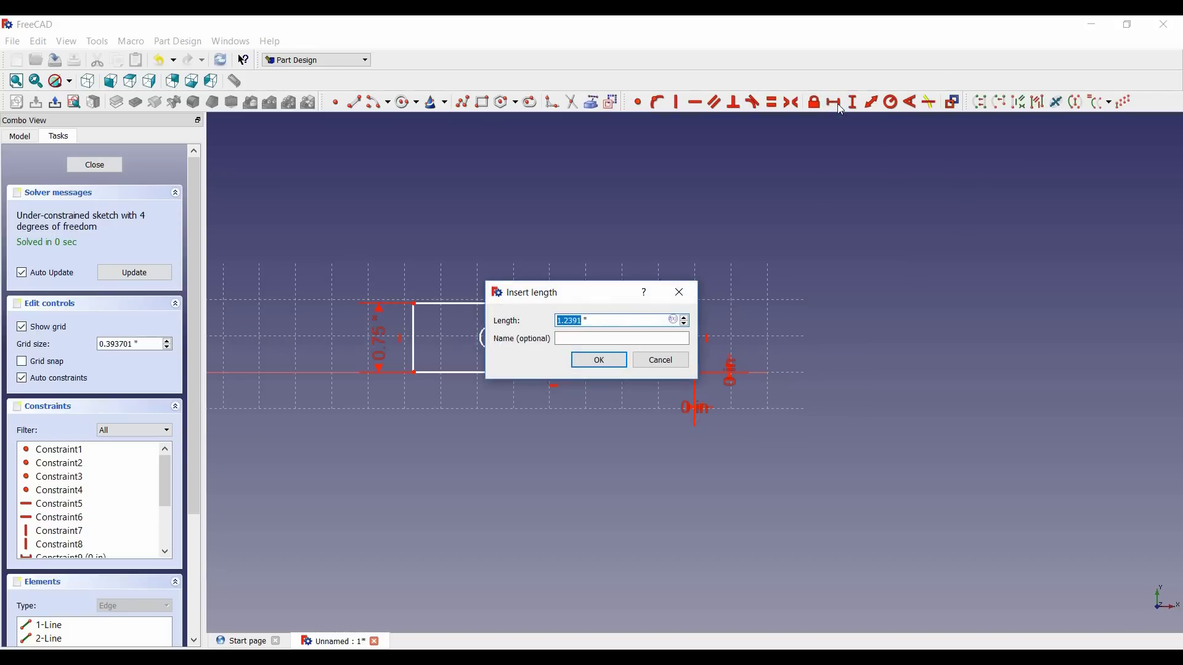
text(0.75)
key(Return)
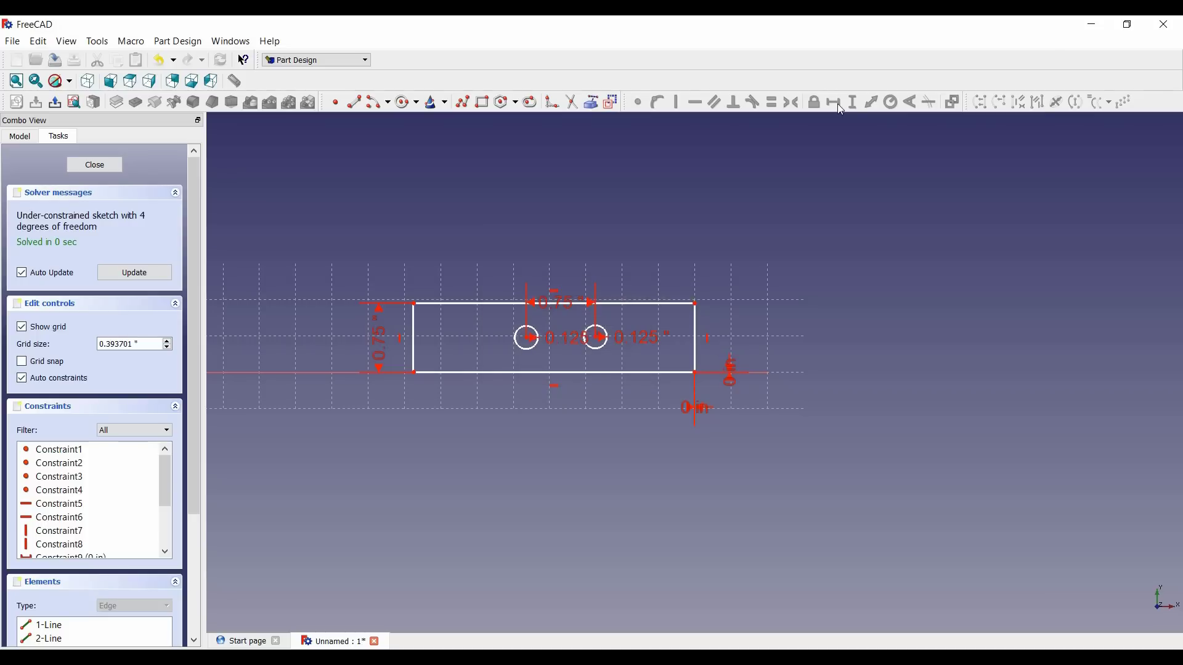
- Line up the hole centres with a 0 vertical distance and check they move together
drag(607, 348, 636, 345)
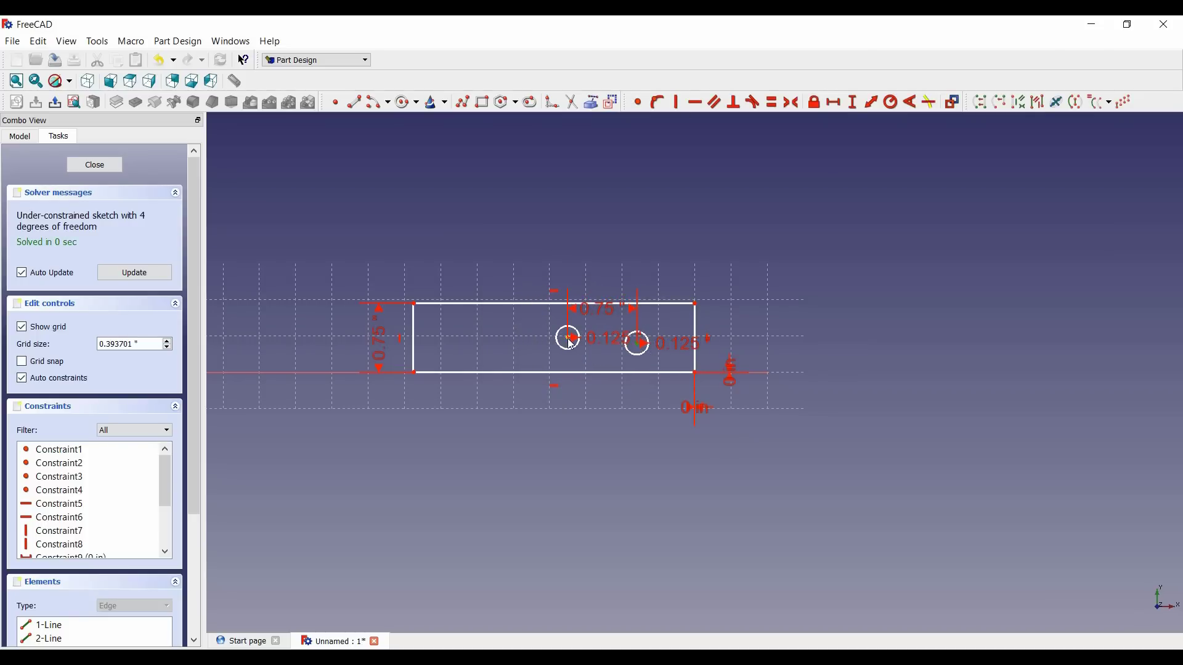
click(858, 104)
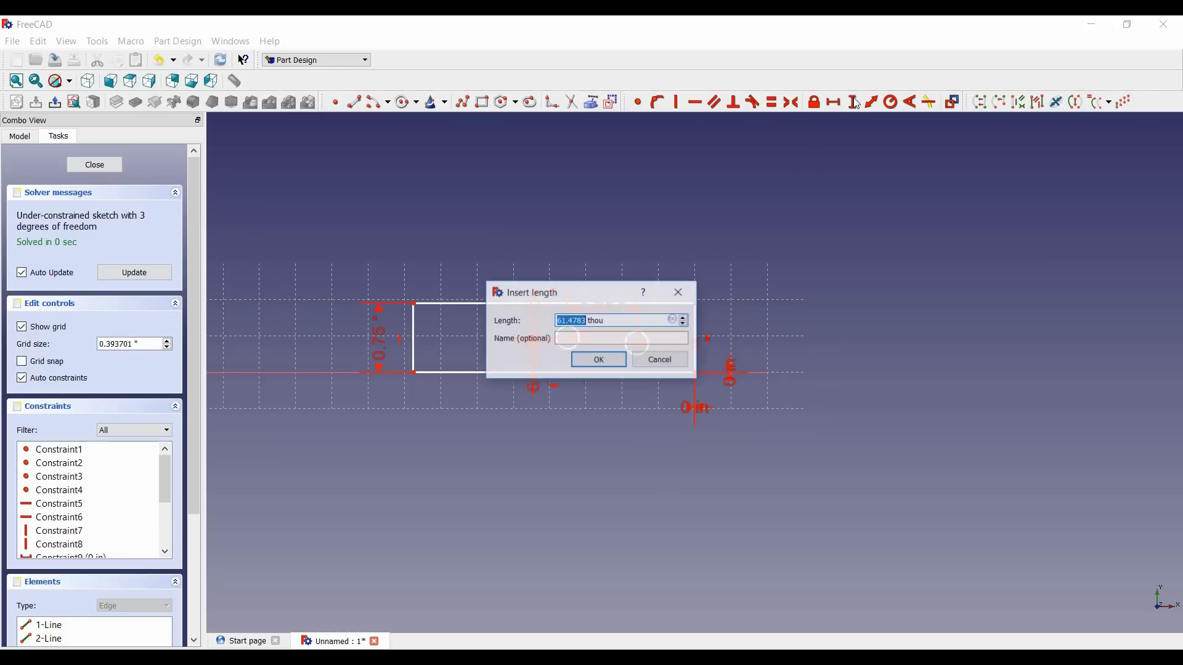
text(0)
key(Return)
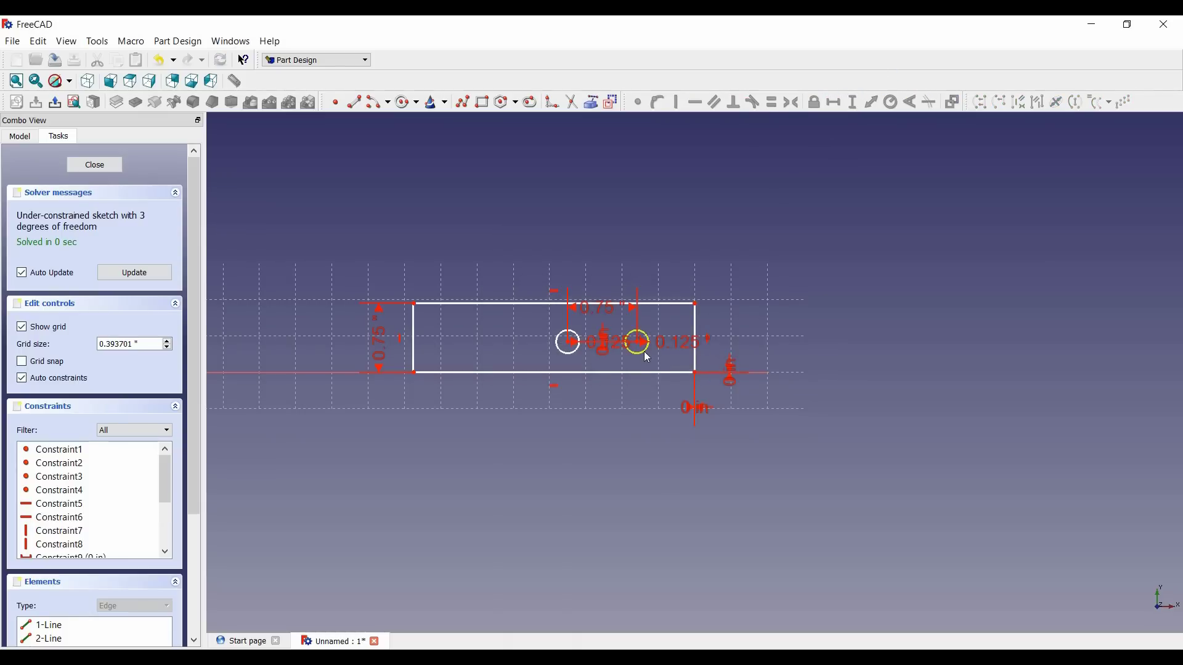
drag(641, 350, 566, 338)
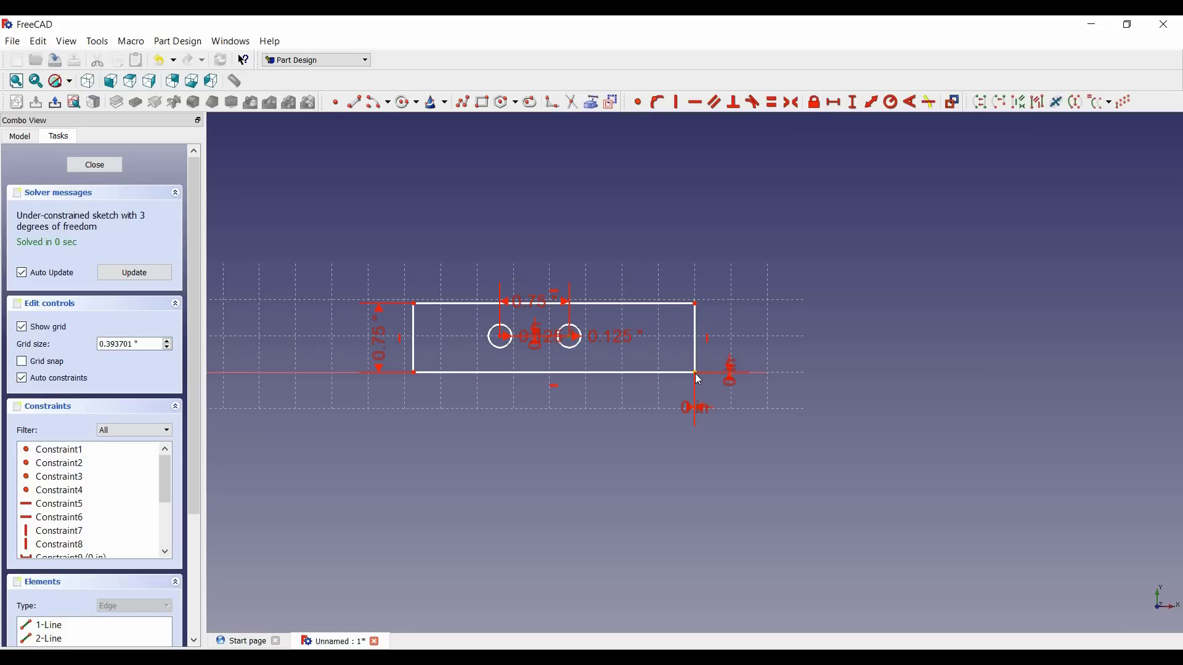
- Add a vertical distance from the bottom-right corner to the holes, entered as 0.325 then 0.75
click(695, 373)
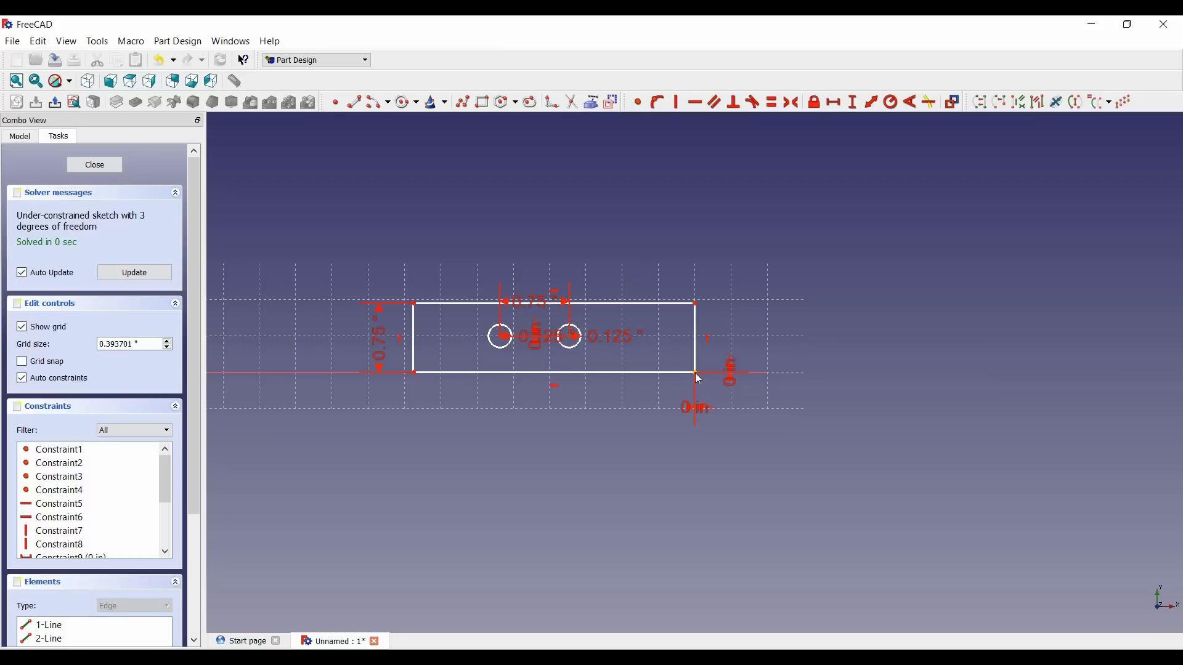
click(856, 106)
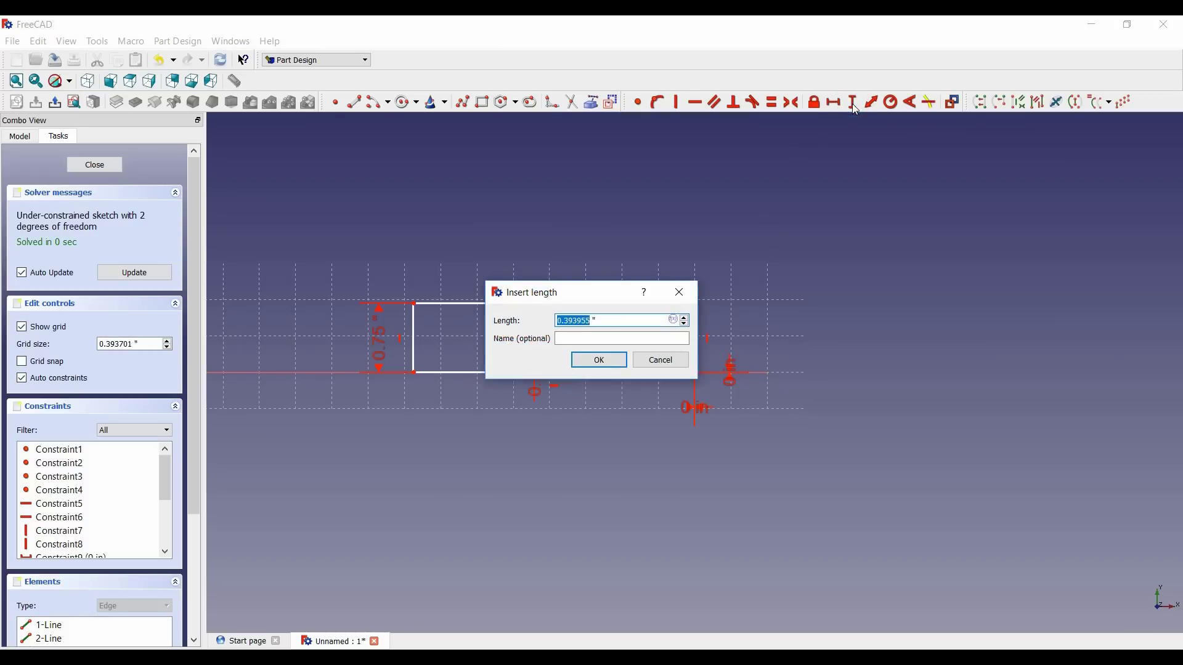
text(0.325)
key(Return)
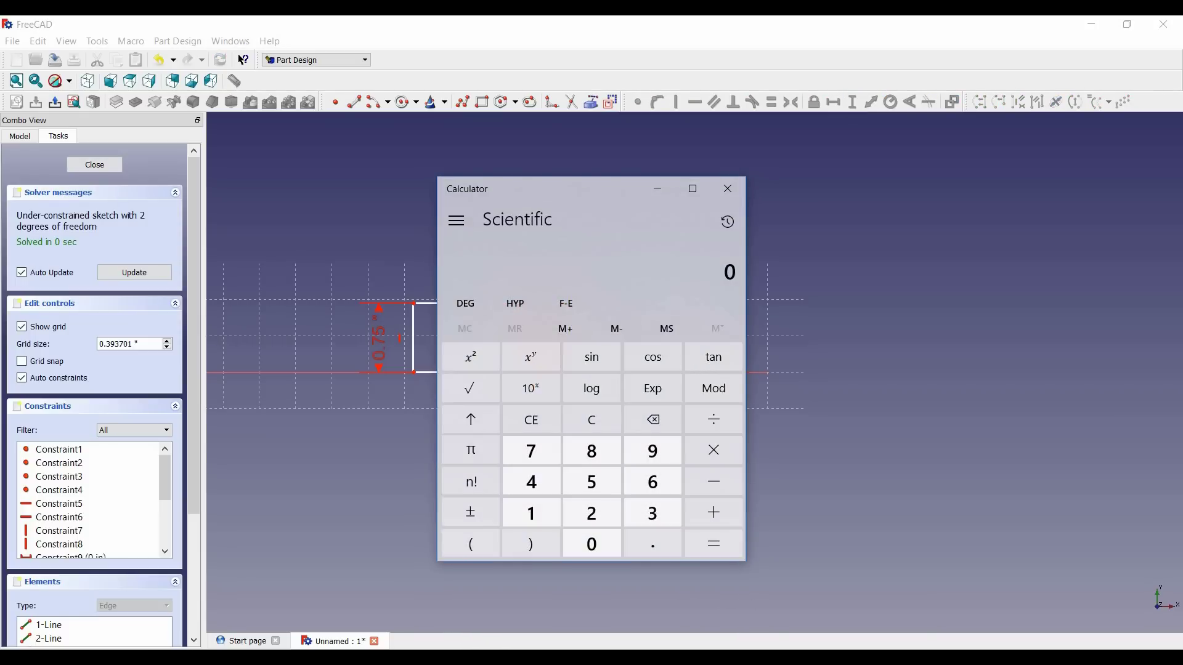
text(0.375)
click(850, 303)
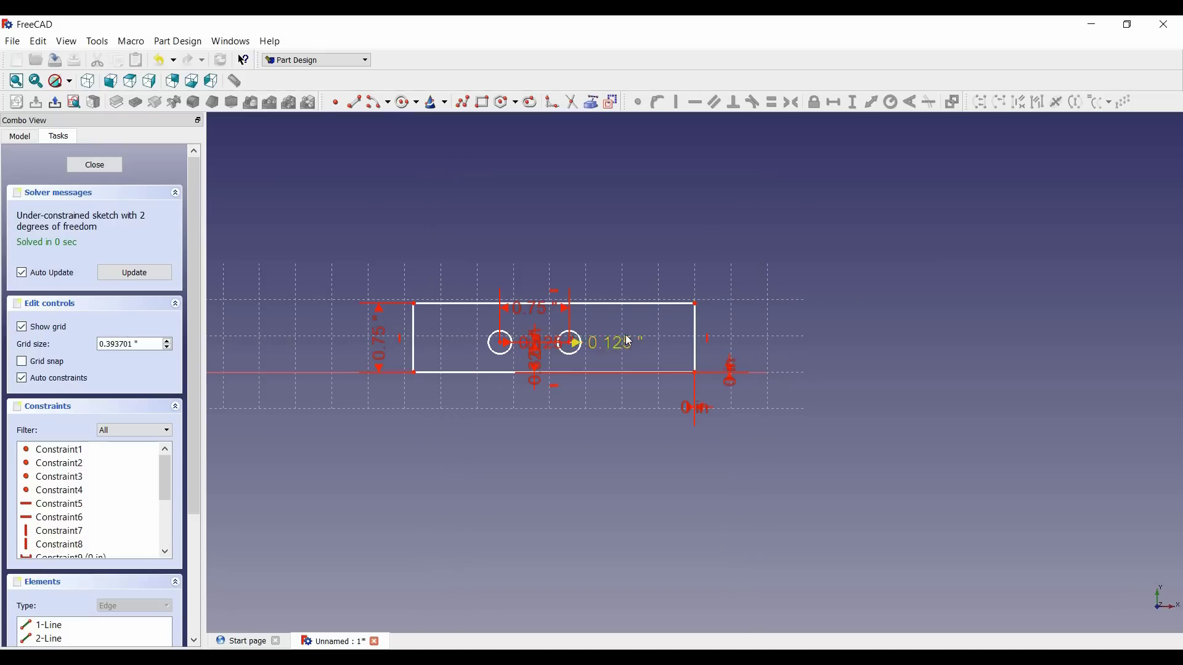
click(535, 369)
text(l)
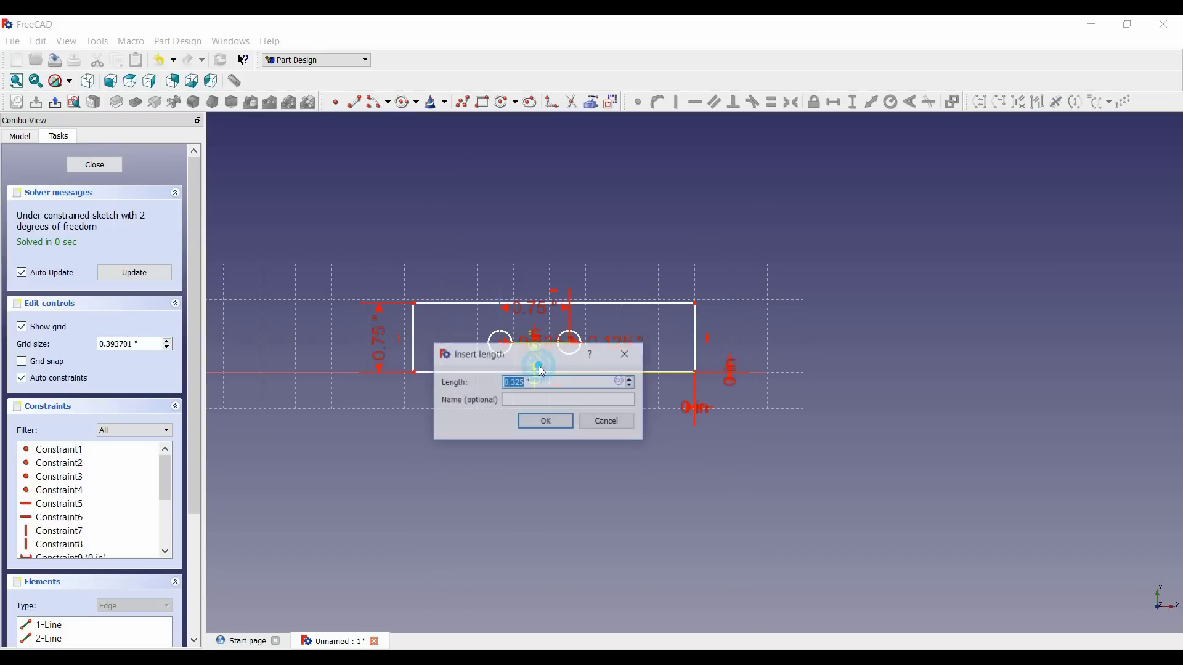
text(0.75)
key(Return)
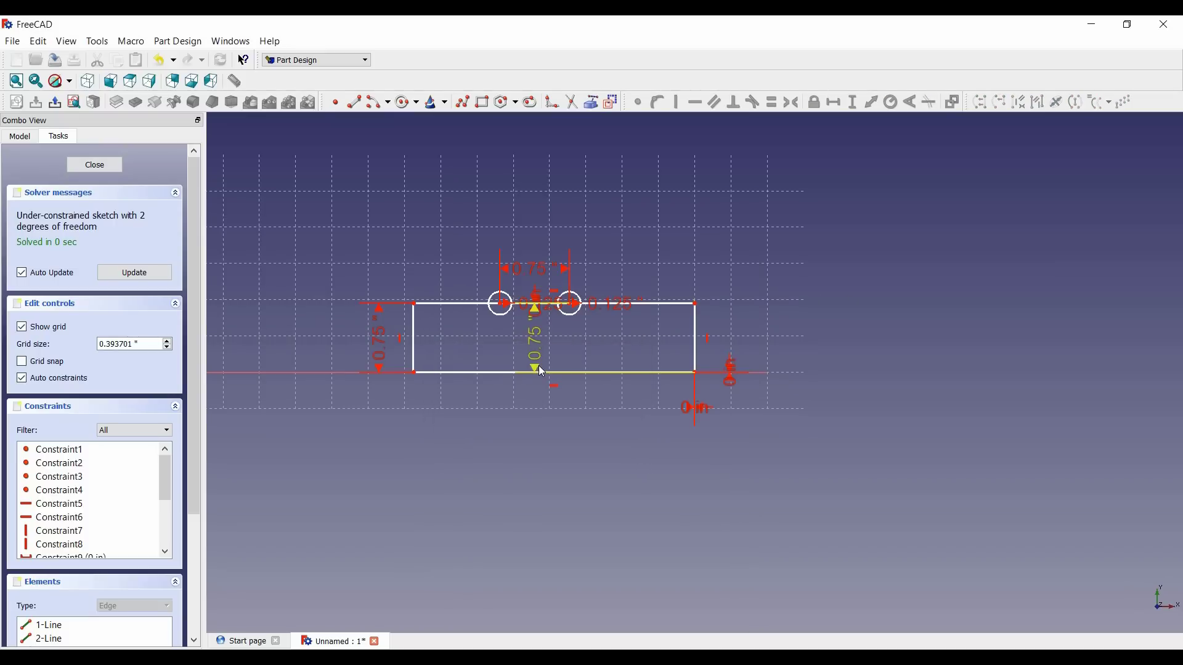
drag(577, 319, 602, 351)
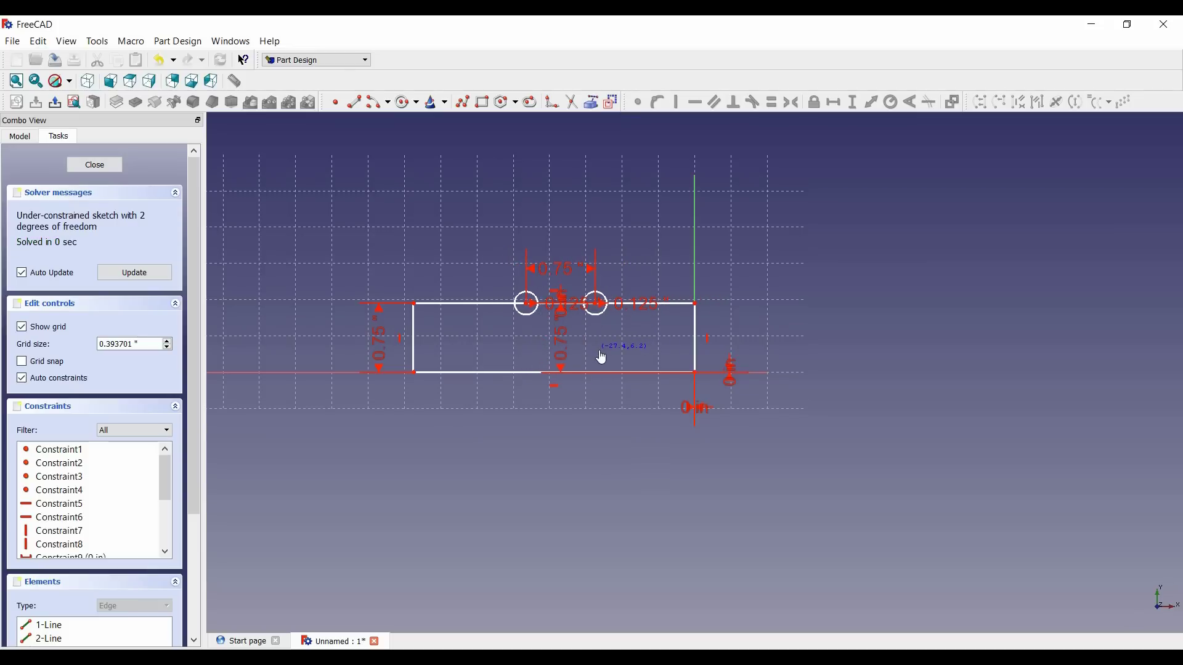
- Halve the value in the calculator and change the holes' height dimension to 0.1875
key(alt+Tab)
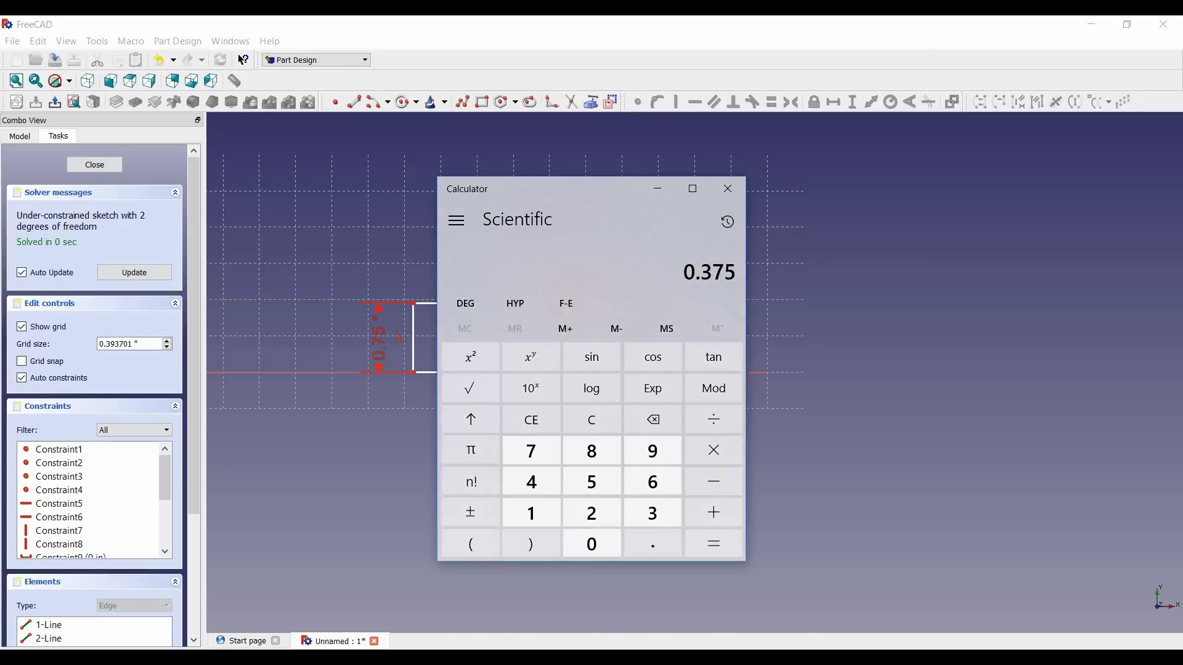
text(/2)
key(Return)
key(alt+Tab)
double_click(563, 340)
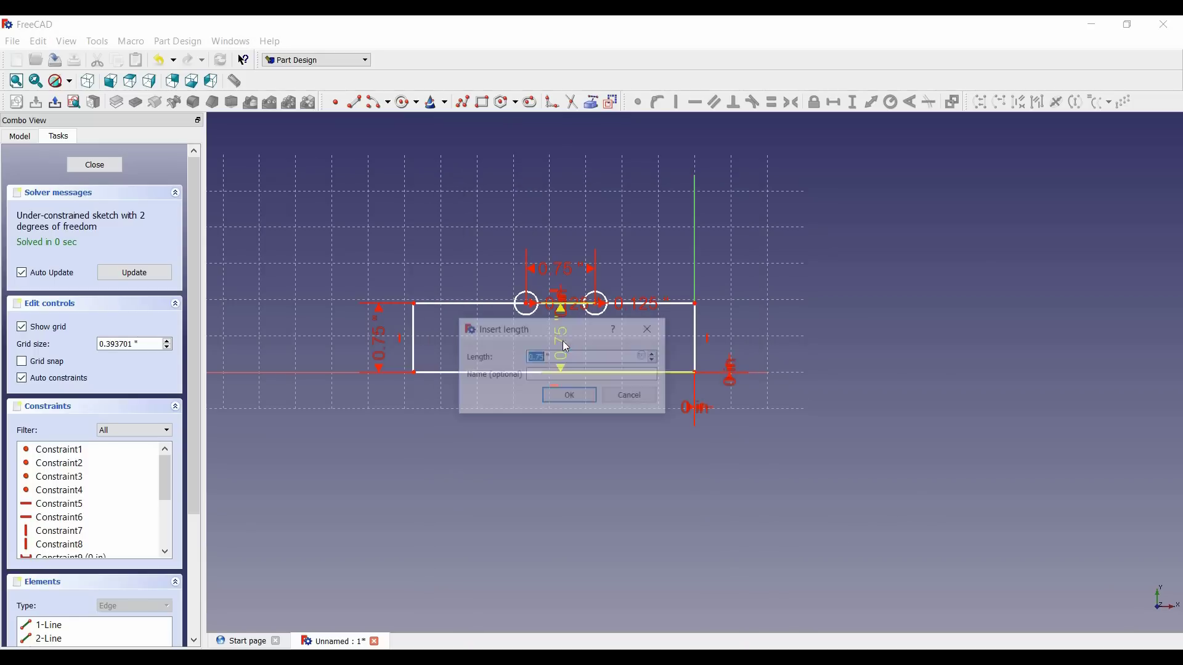
text(0.1875)
key(Return)
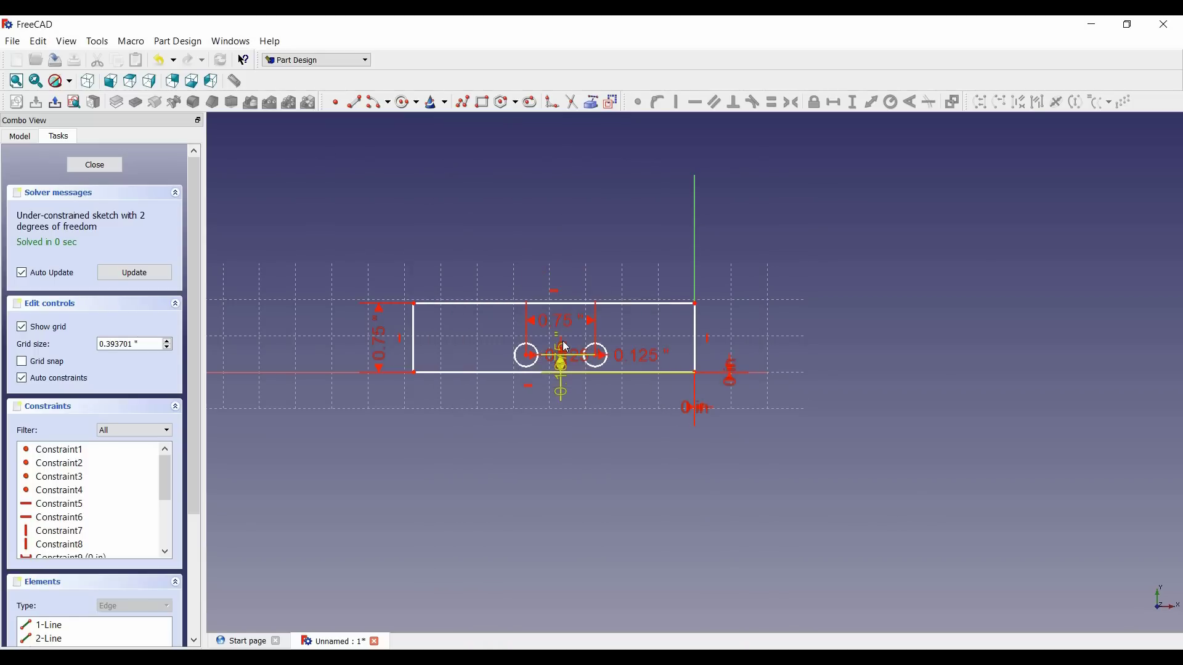
drag(616, 336, 568, 336)
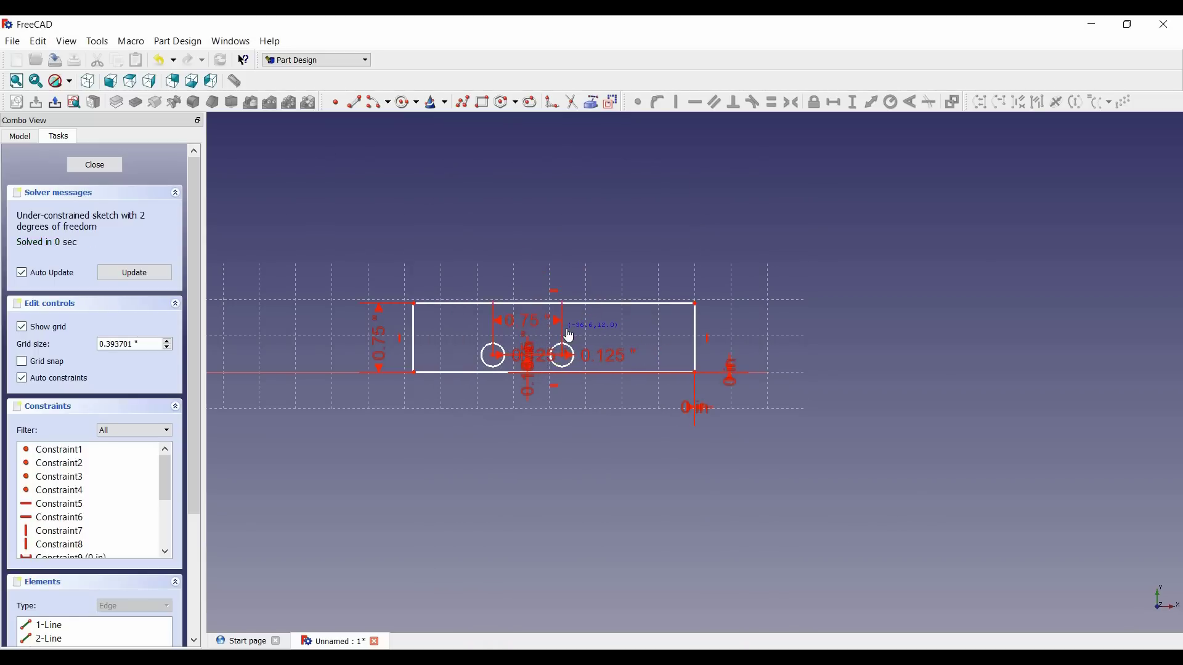
- Compute 0.75/2 in the calculator and set the holes' height above the bottom edge to 0.375
click(528, 387)
double_click(528, 392)
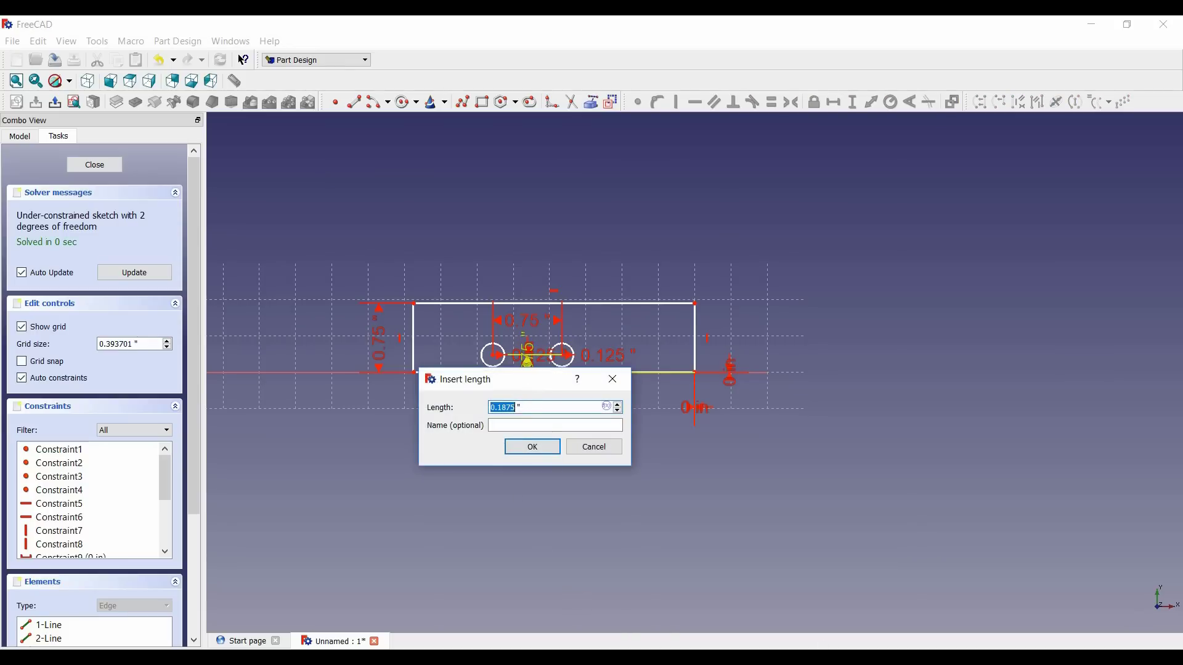
key(alt+Tab)
text(0.)
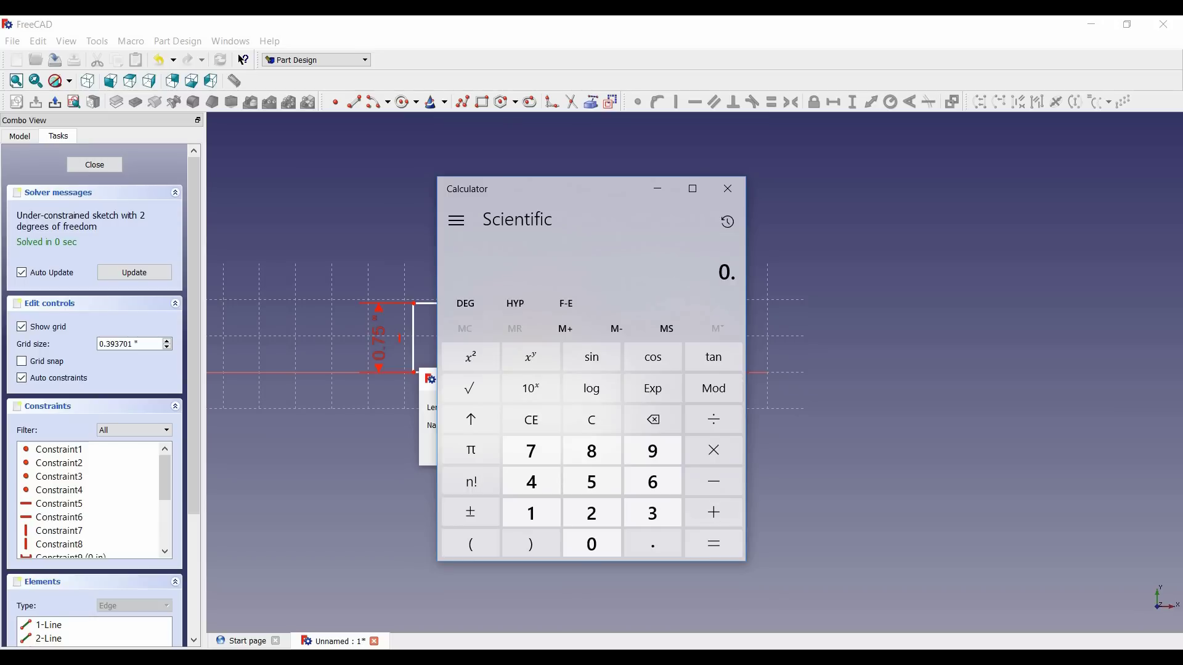
text(75/2)
key(Return)
click(850, 363)
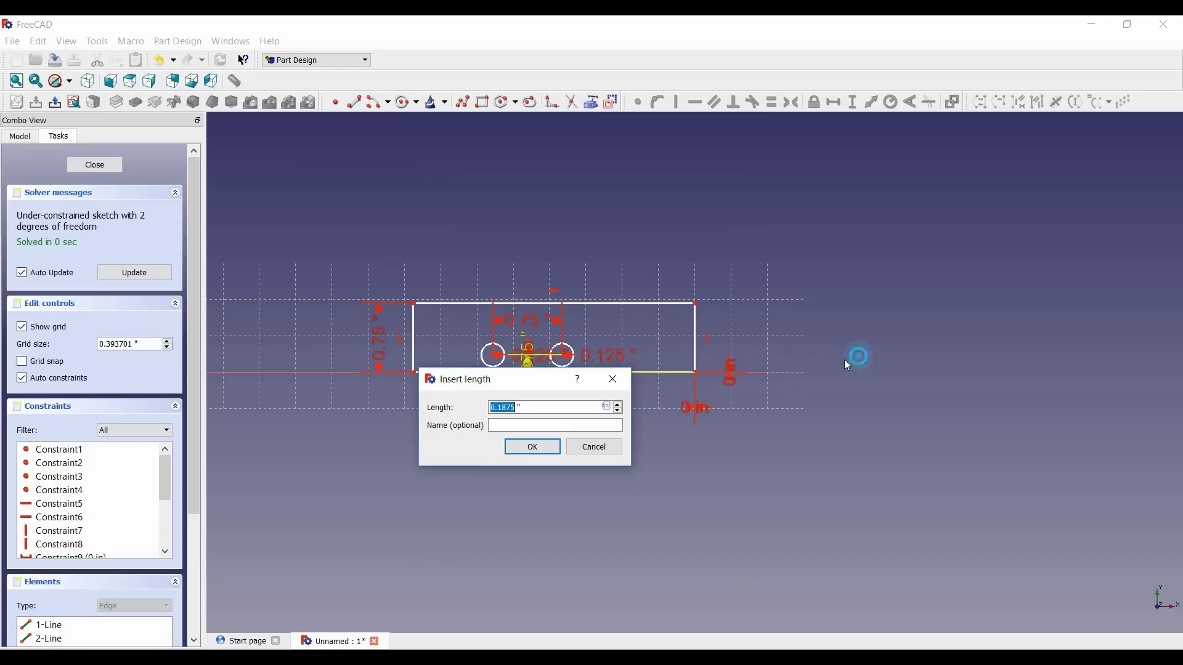
drag(523, 408, 491, 412)
text(0.375)
key(Return)
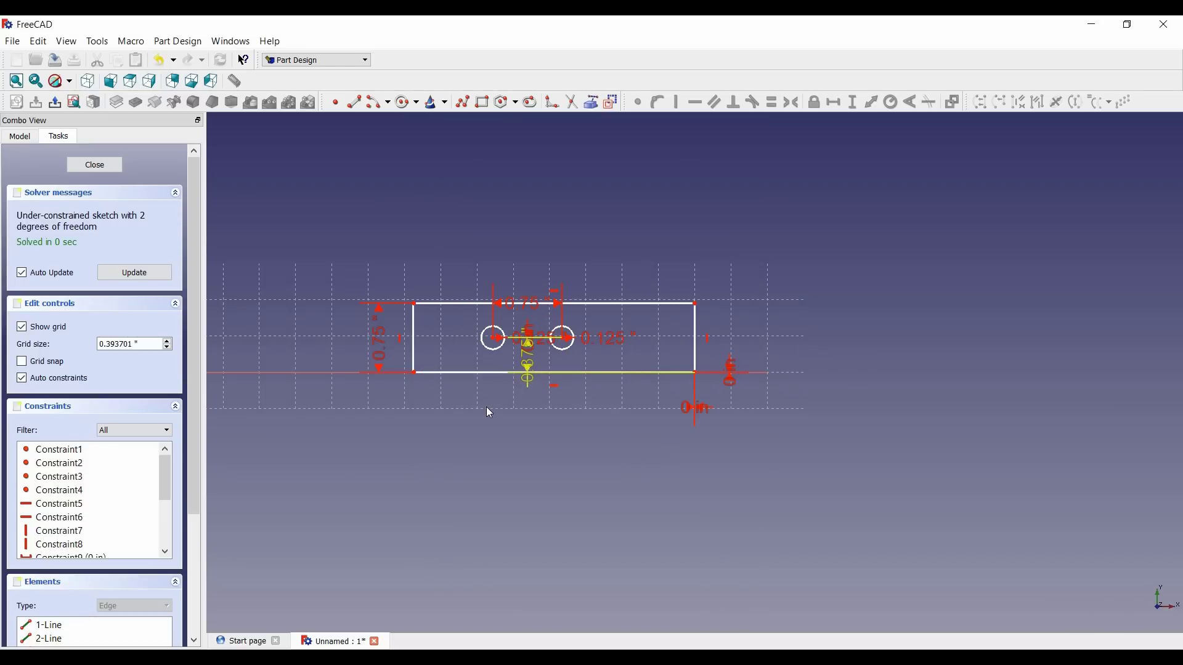
- Add a horizontal distance between the right hole's centre and the rectangle's bottom-right corner
click(563, 339)
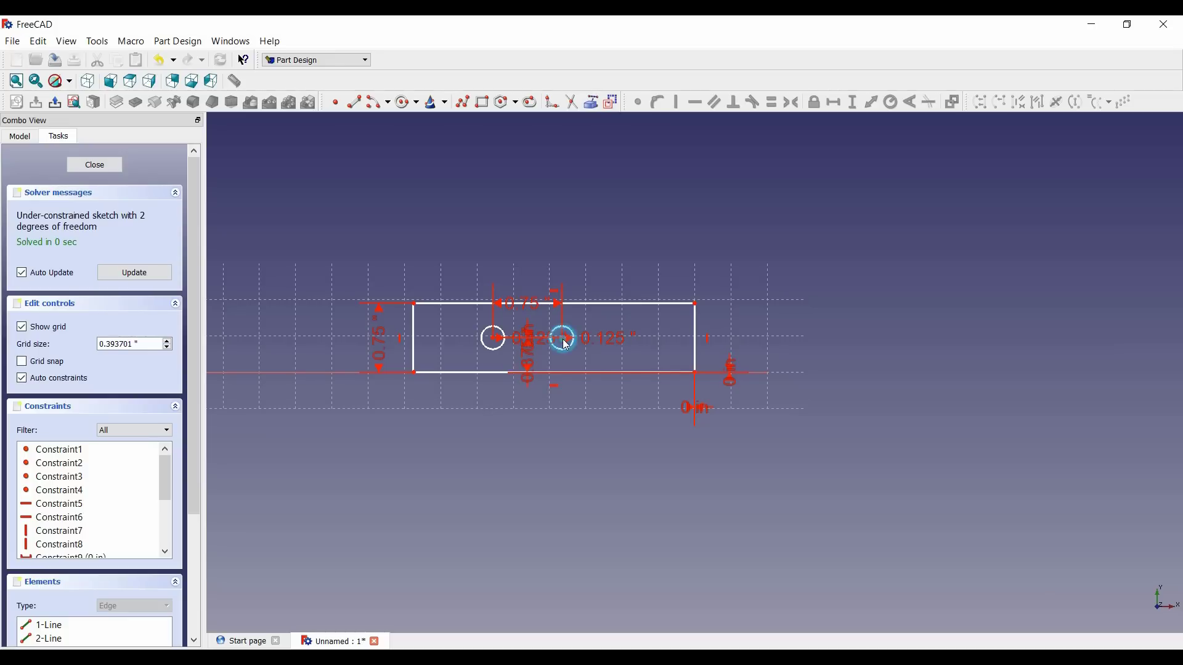
click(696, 373)
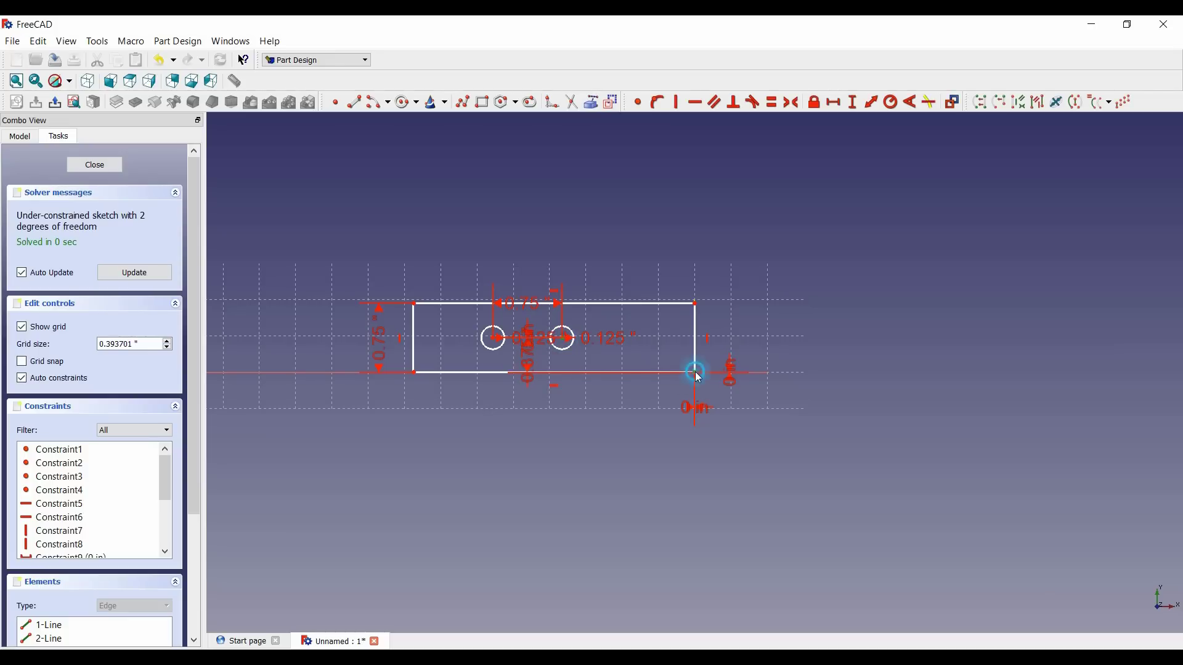
click(835, 109)
text(0.2)
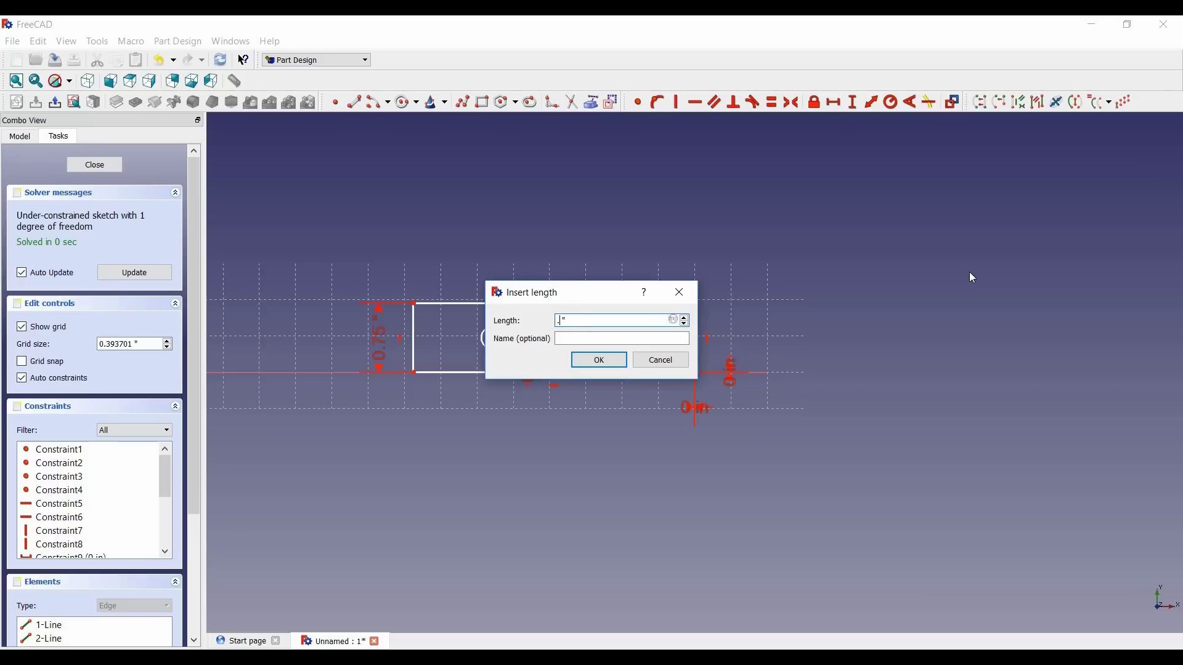
key(Return)
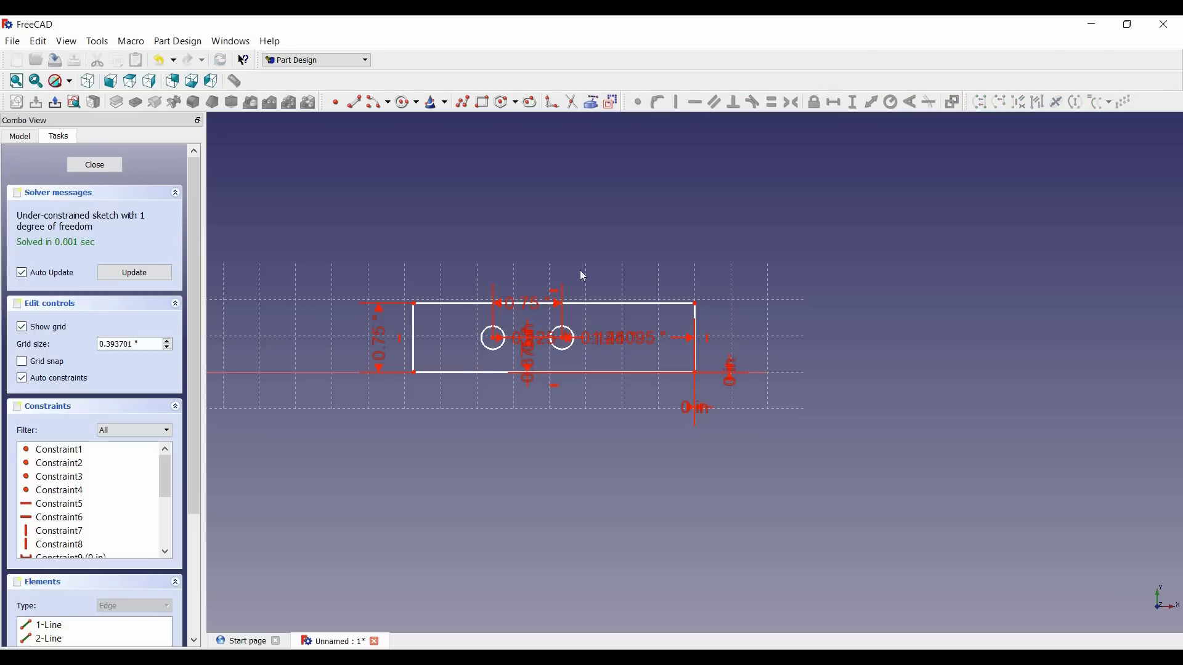
- Undo an accidental 0.75 radius edit and set the hole-to-edge distance to 0.75 in
double_click(625, 339)
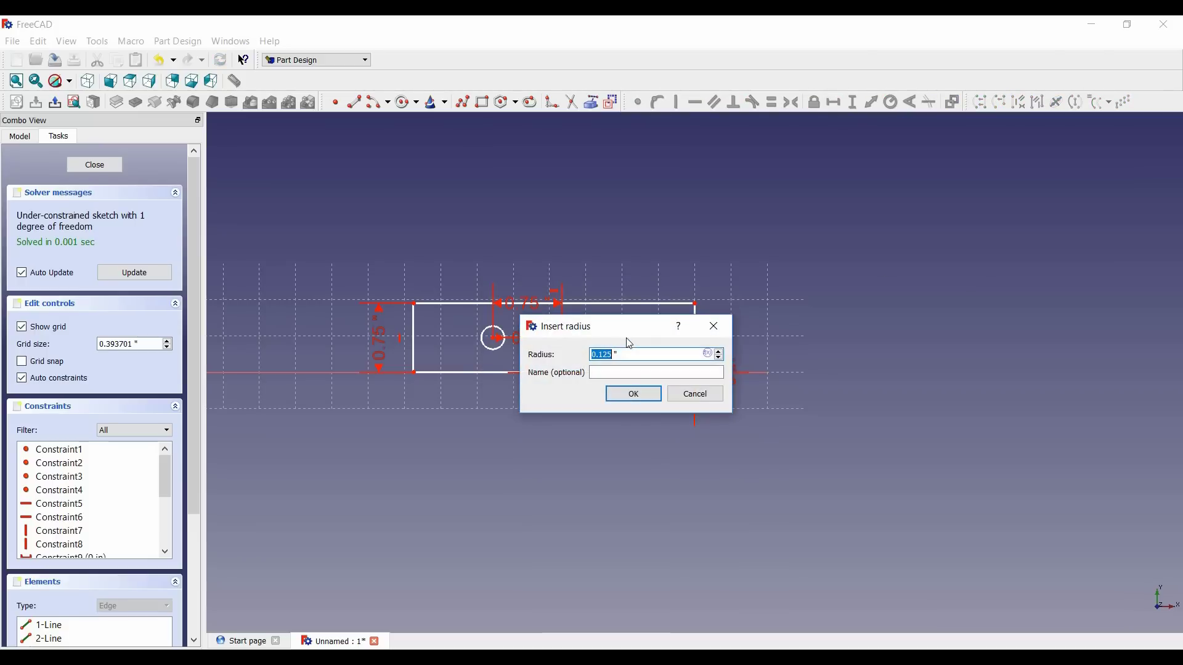
text(0.75)
key(Return)
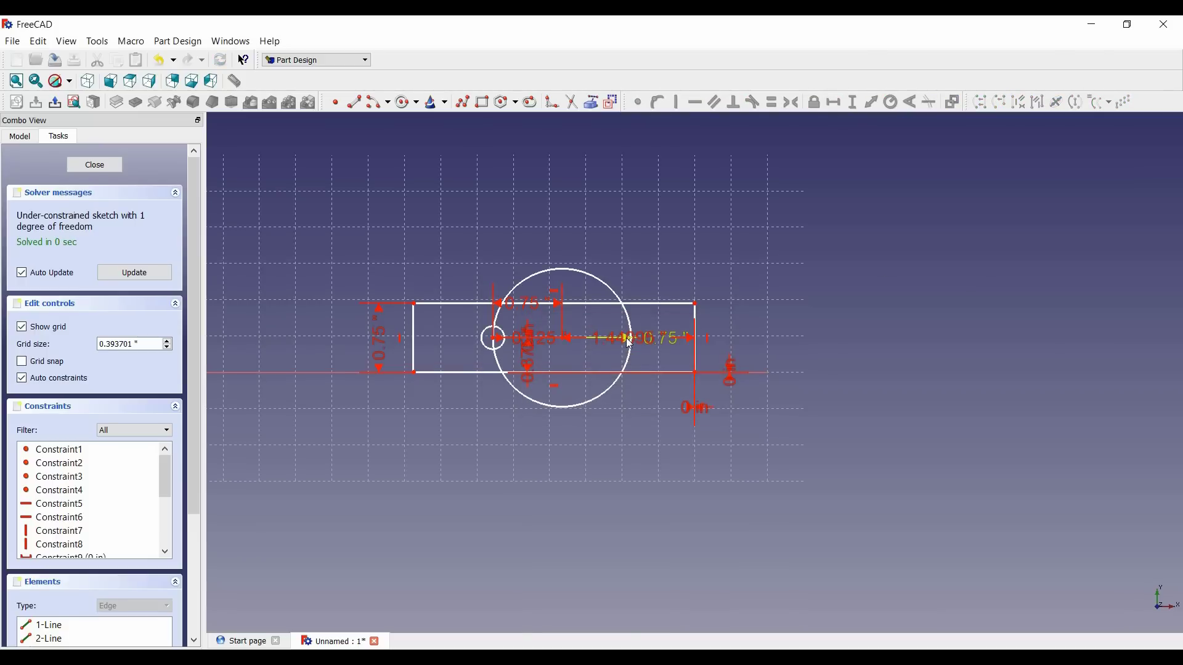
key(ctrl+z)
drag(647, 336, 642, 253)
double_click(642, 247)
text(0.)
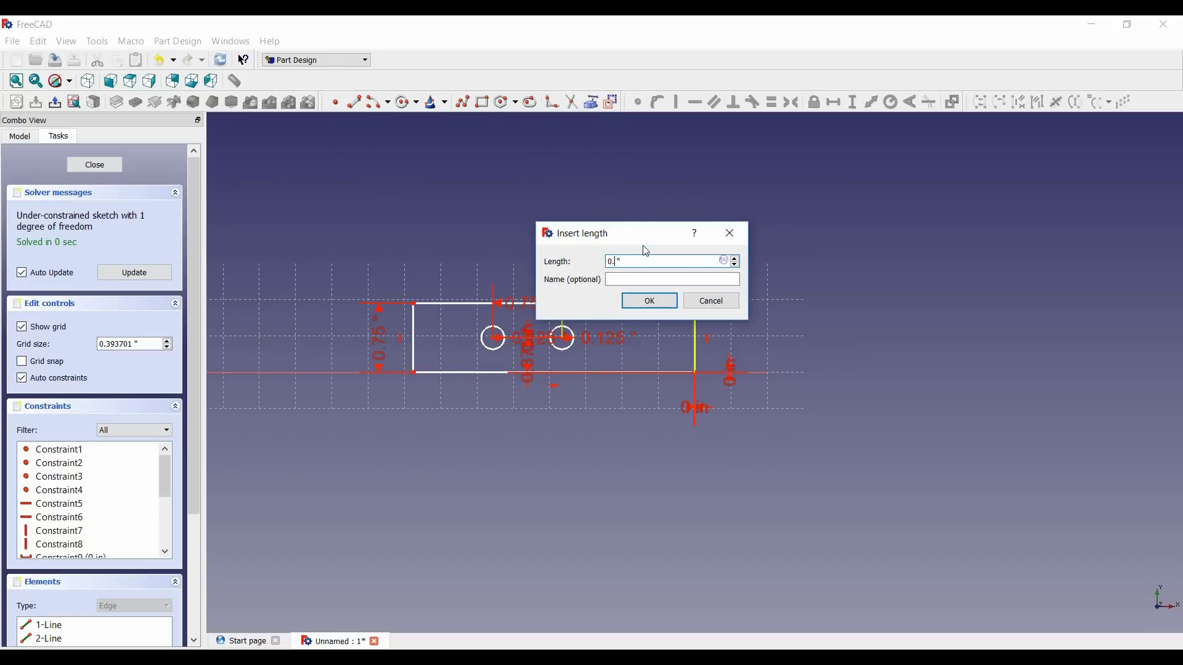
text(75)
key(Return)
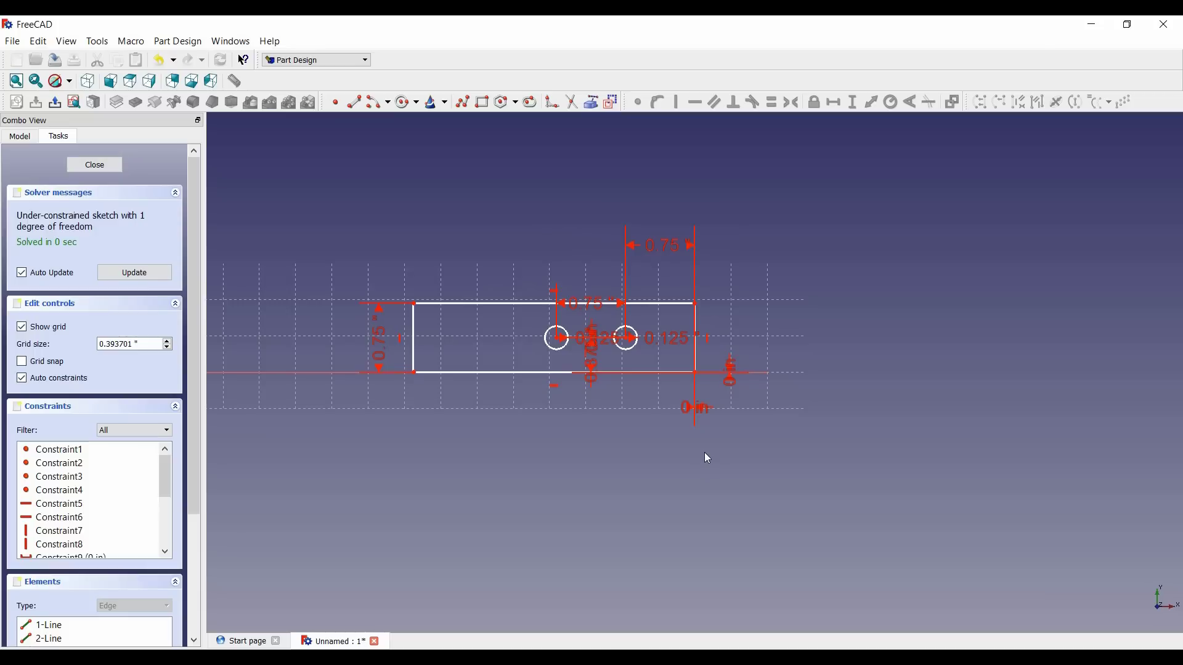
- Dimension the rectangle's top edge width, settling on 1.75 in
click(518, 303)
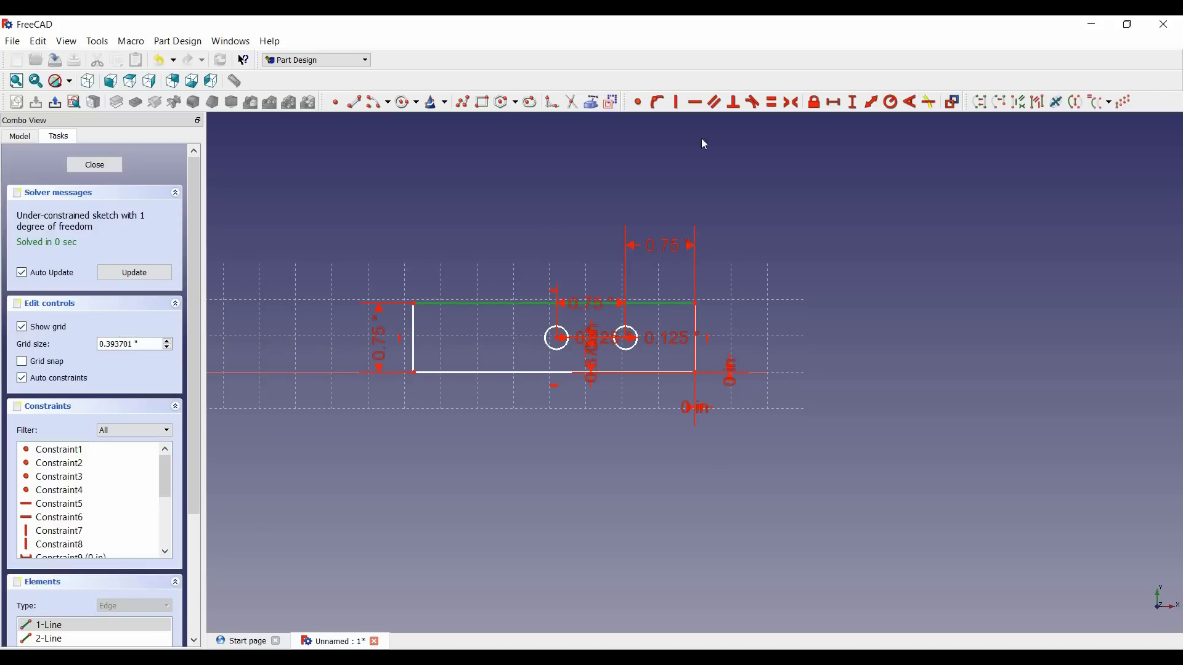
click(836, 105)
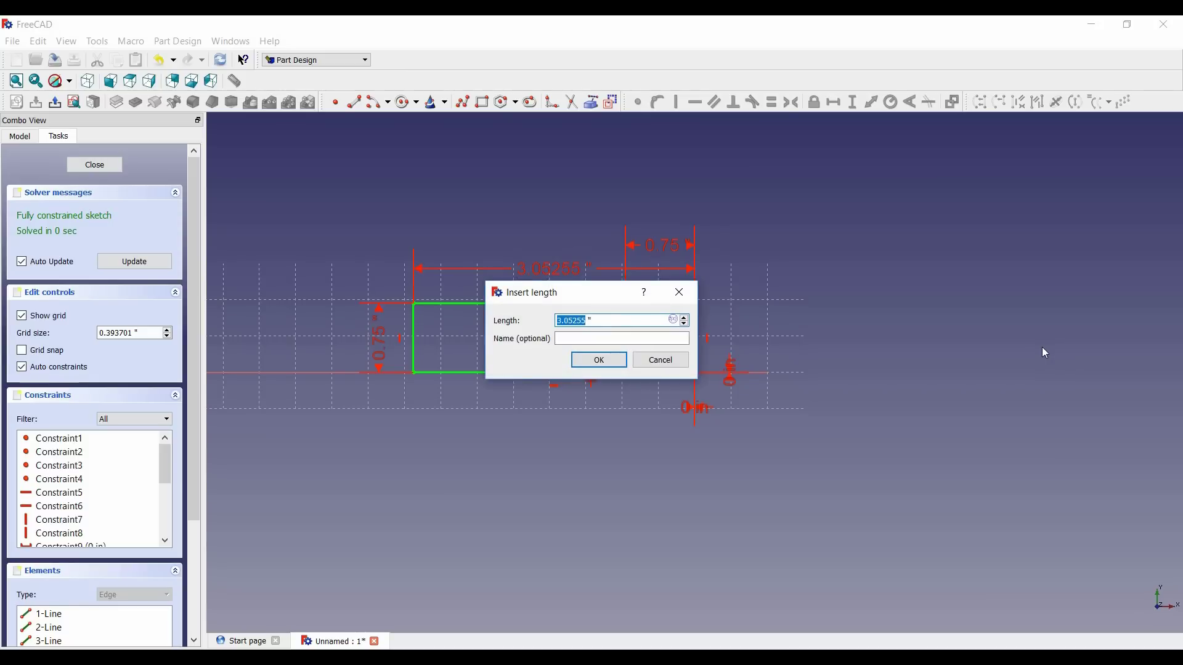
text(1)
key(Return)
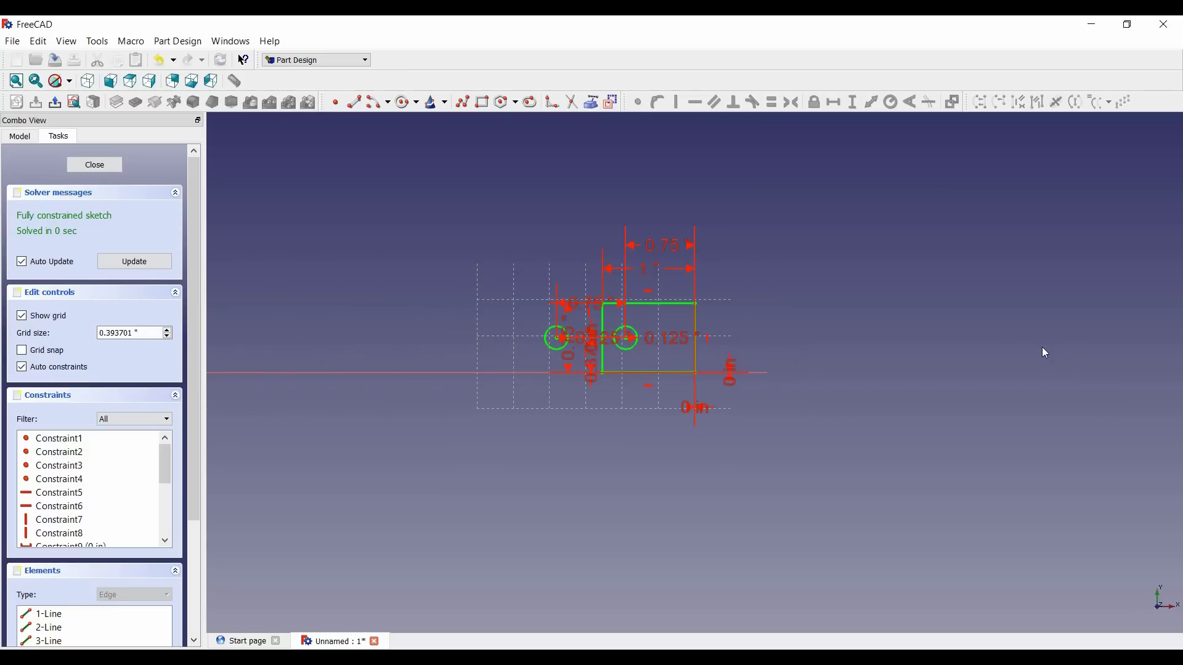
double_click(644, 265)
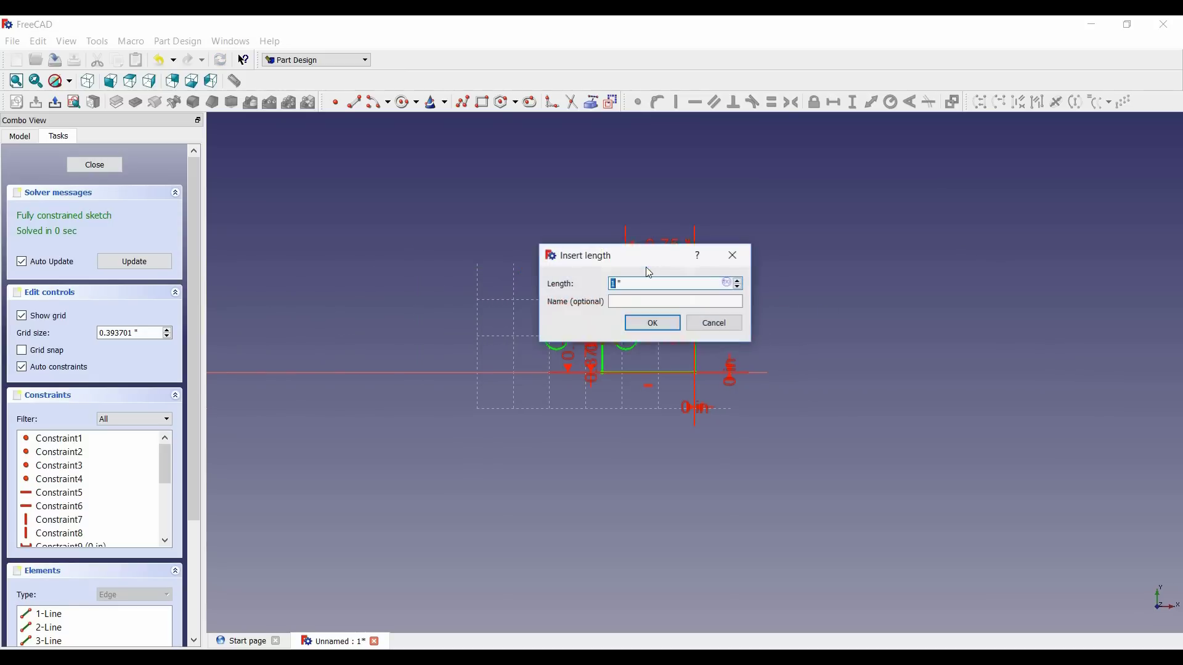
mouse_move(676, 261)
mouse_down()
mouse_move(802, 249)
mouse_move(907, 204)
mouse_up()
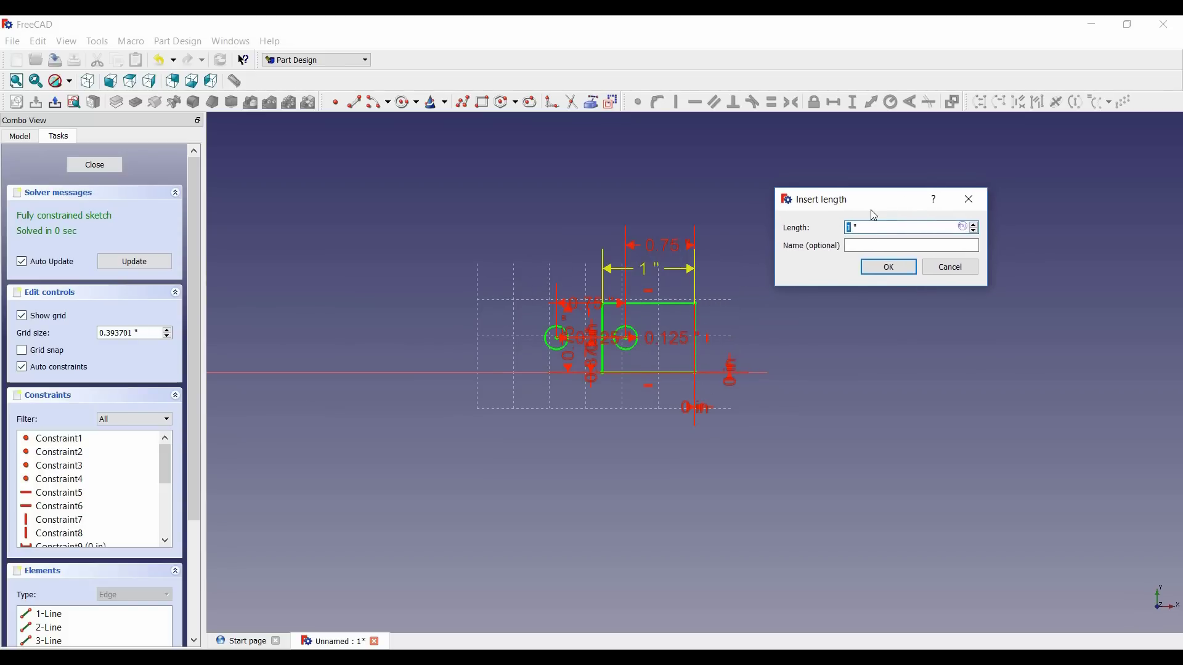
click(872, 229)
drag(852, 239, 847, 229)
text(1.75)
key(Return)
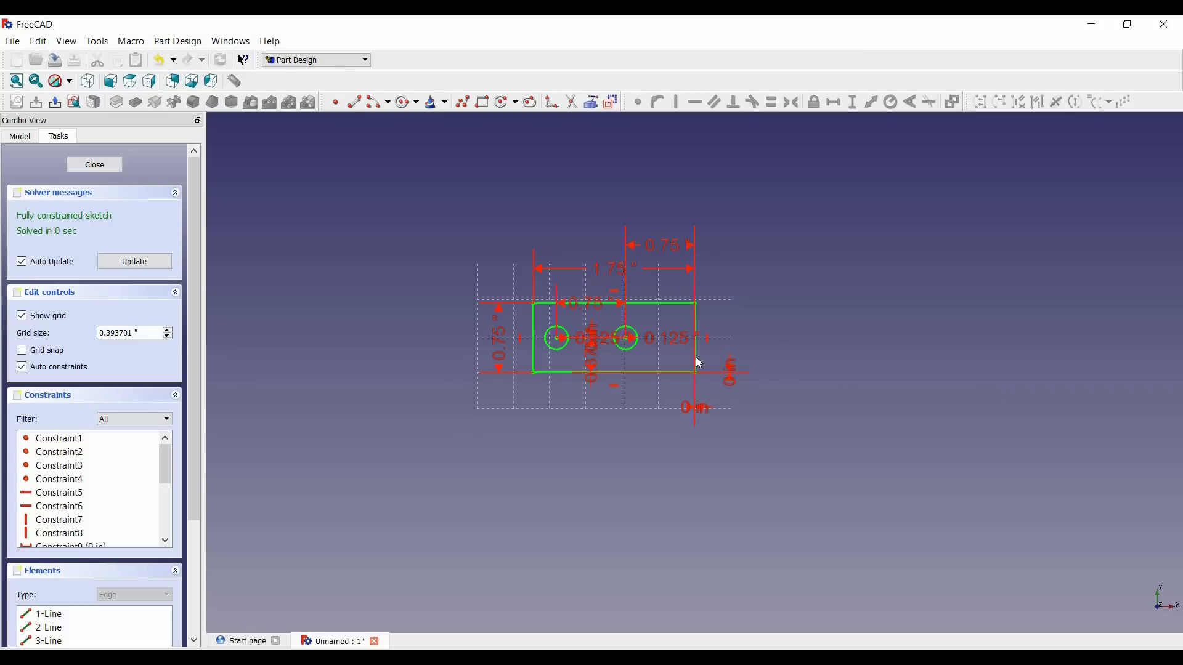
- Change the hole-to-edge distance to 1 in and the rectangle width to 2.75 in
click(664, 249)
double_click(666, 251)
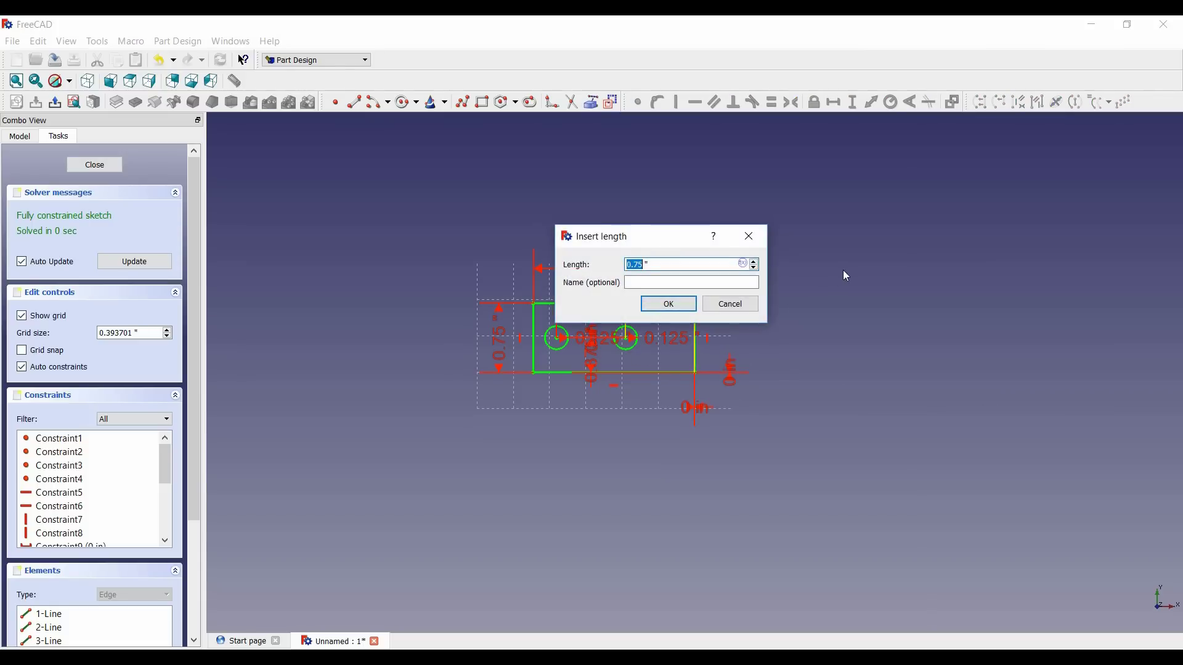
text(1)
key(Return)
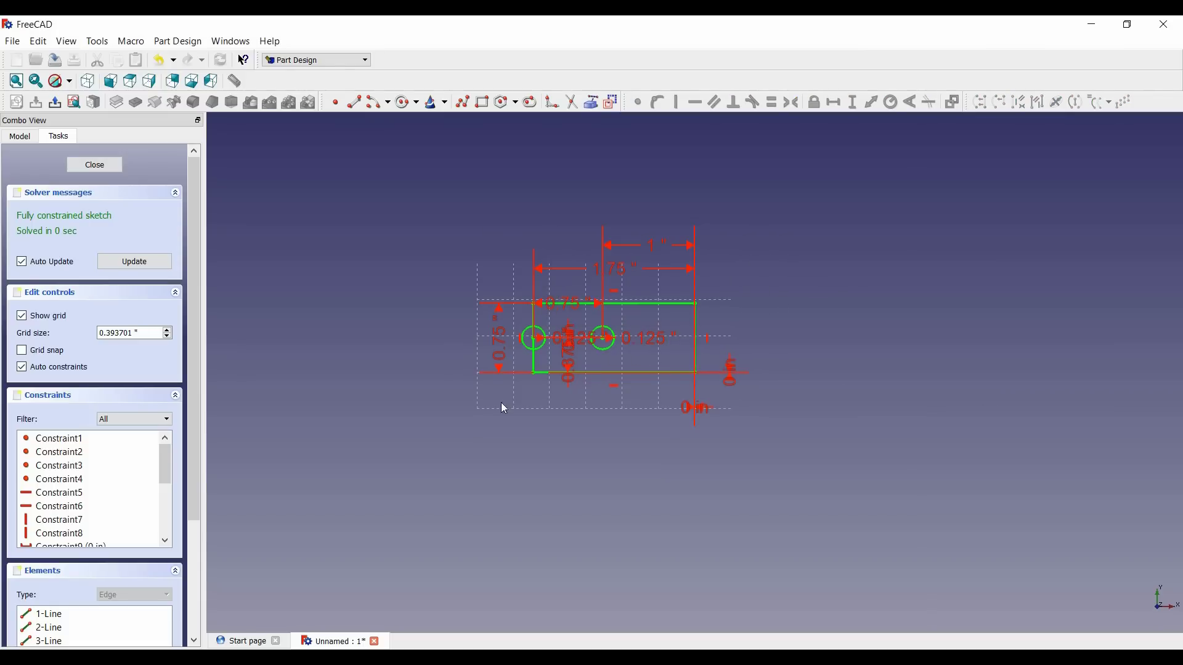
double_click(616, 271)
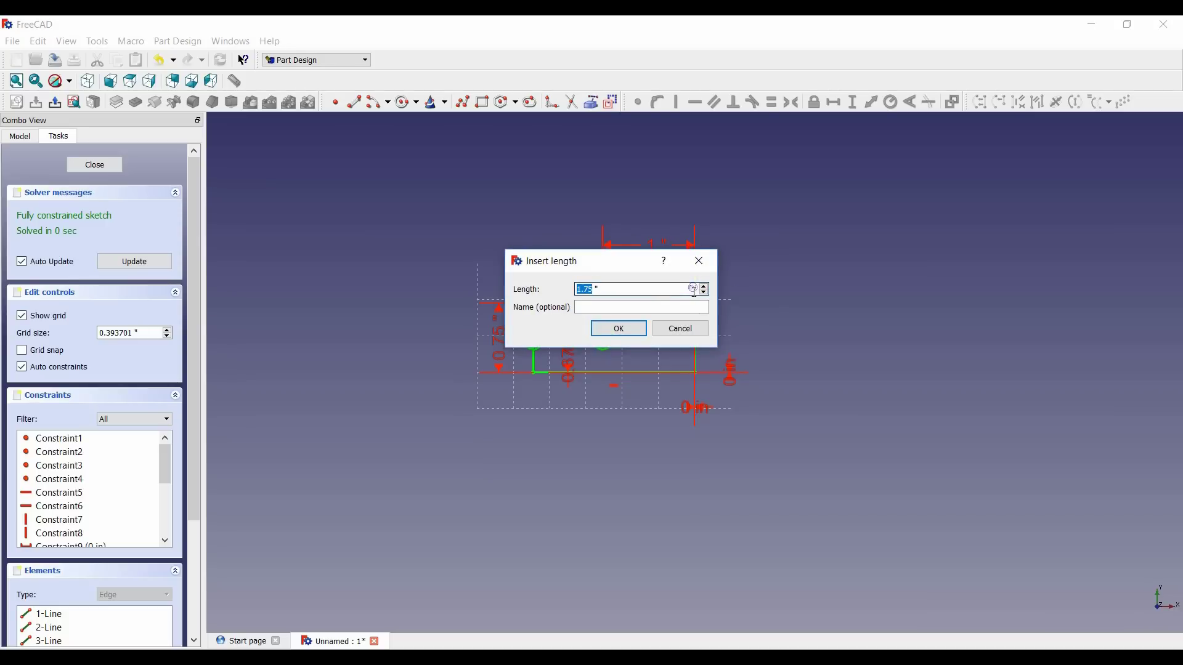
text(23.75)
key(shift+Home)
text(2.75)
key(Return)
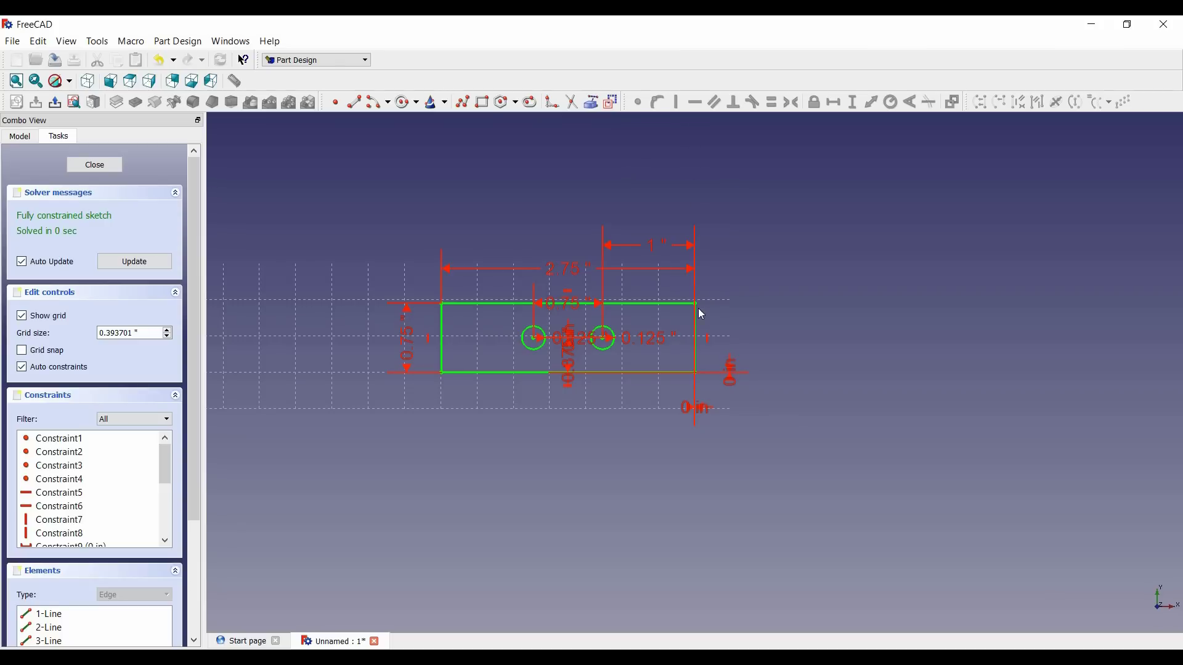
- Close the sketch and pad it to a length of 0.197 in
click(95, 164)
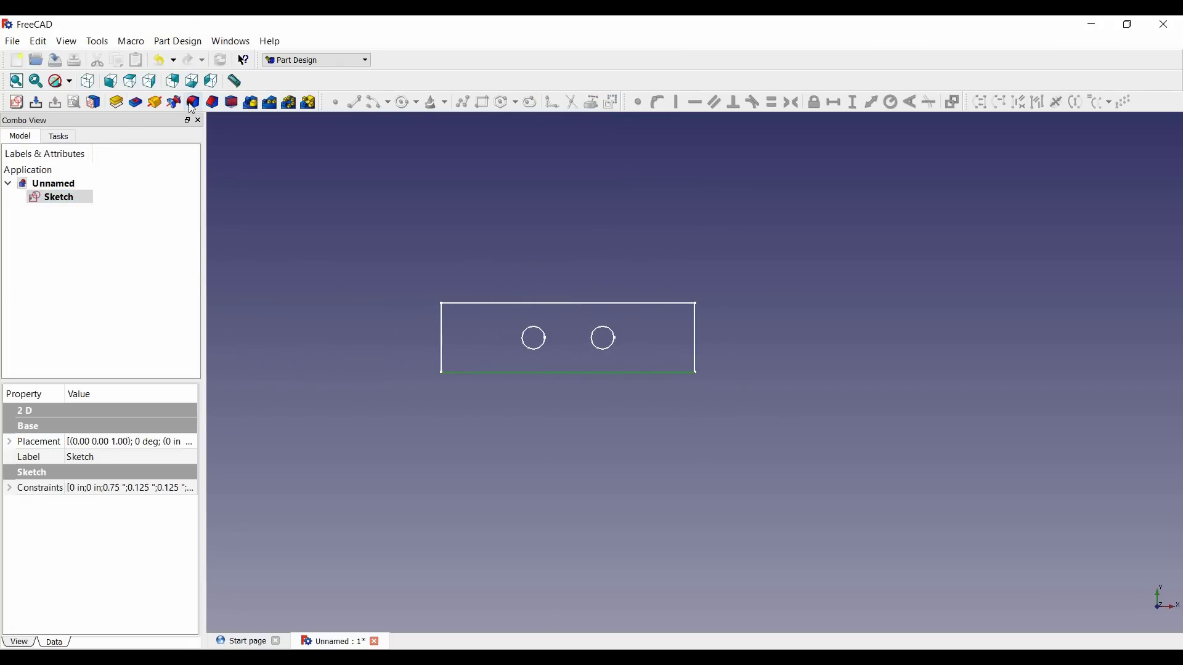
click(117, 102)
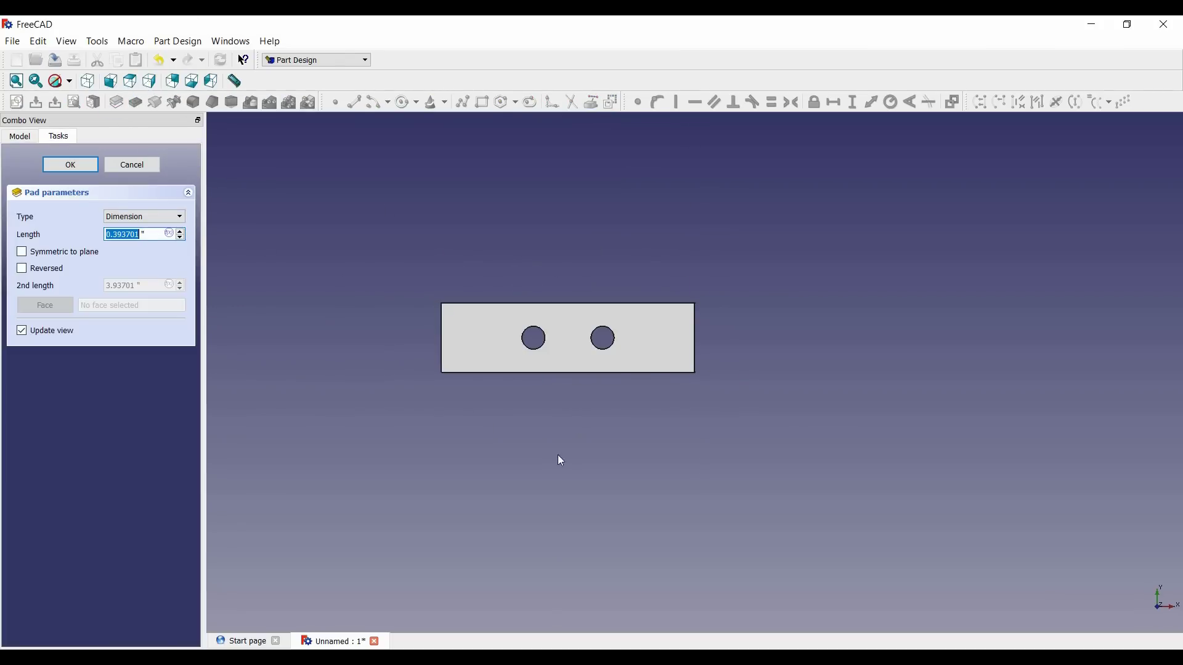
middle_drag(561, 460, 541, 438)
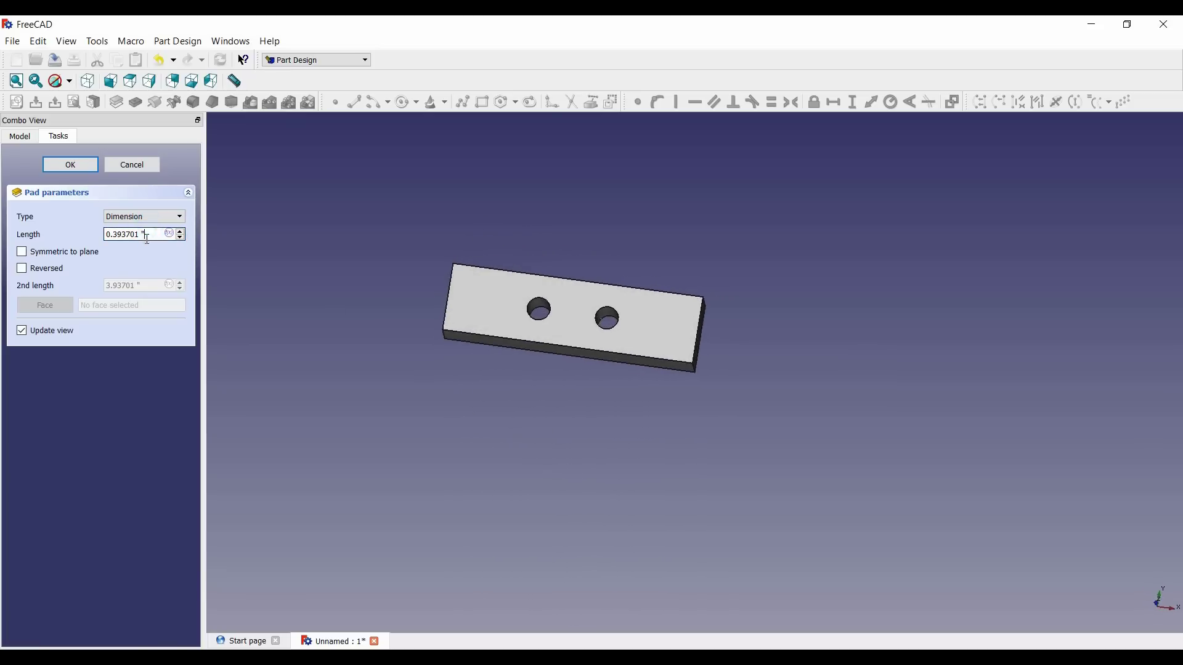
drag(148, 239, 48, 237)
text(0.)
text(197)
key(Return)
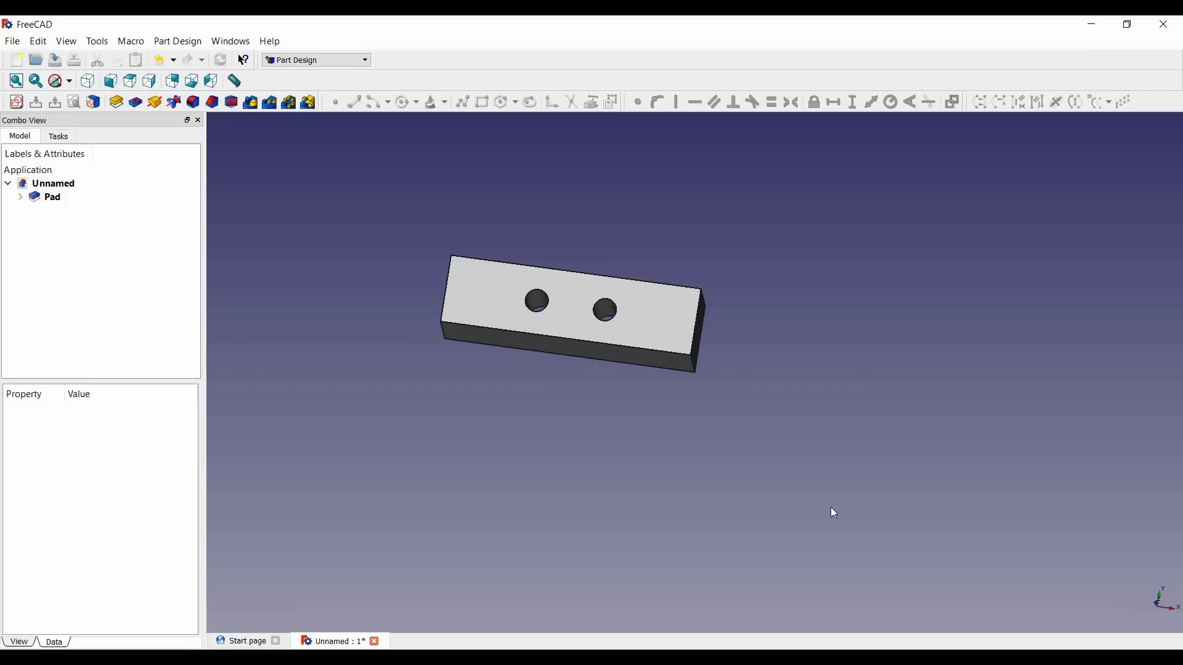
- Change the pad's Length property to 0.5 in
middle_drag(645, 446, 398, 339)
click(509, 327)
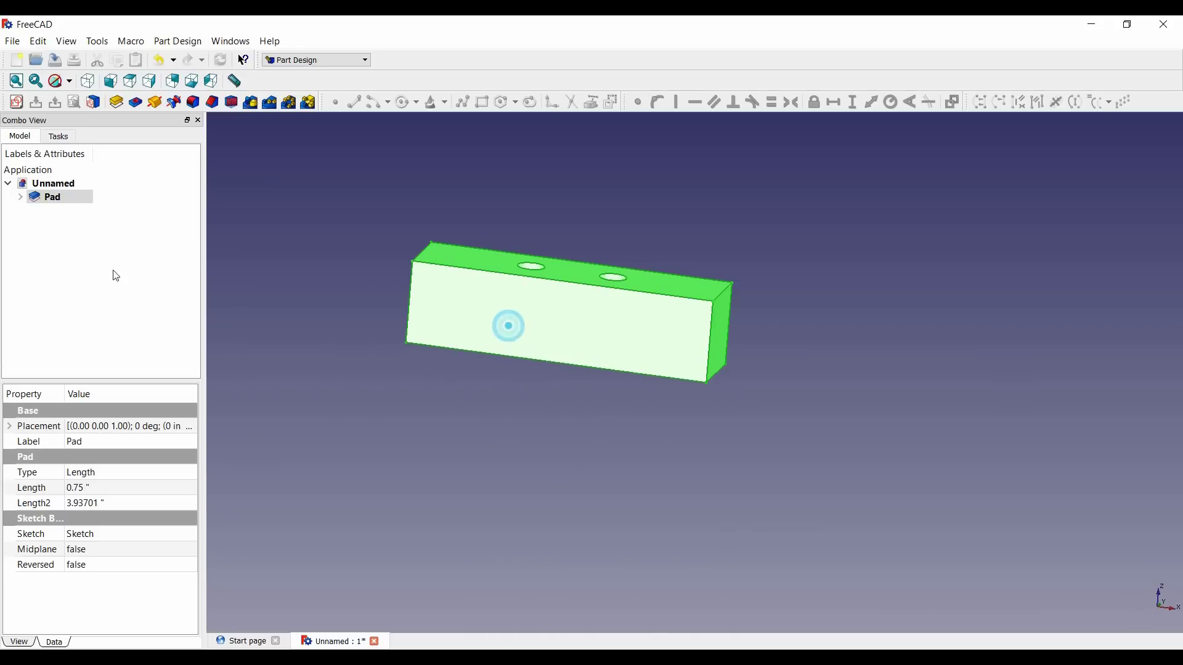
click(80, 487)
text(0.5)
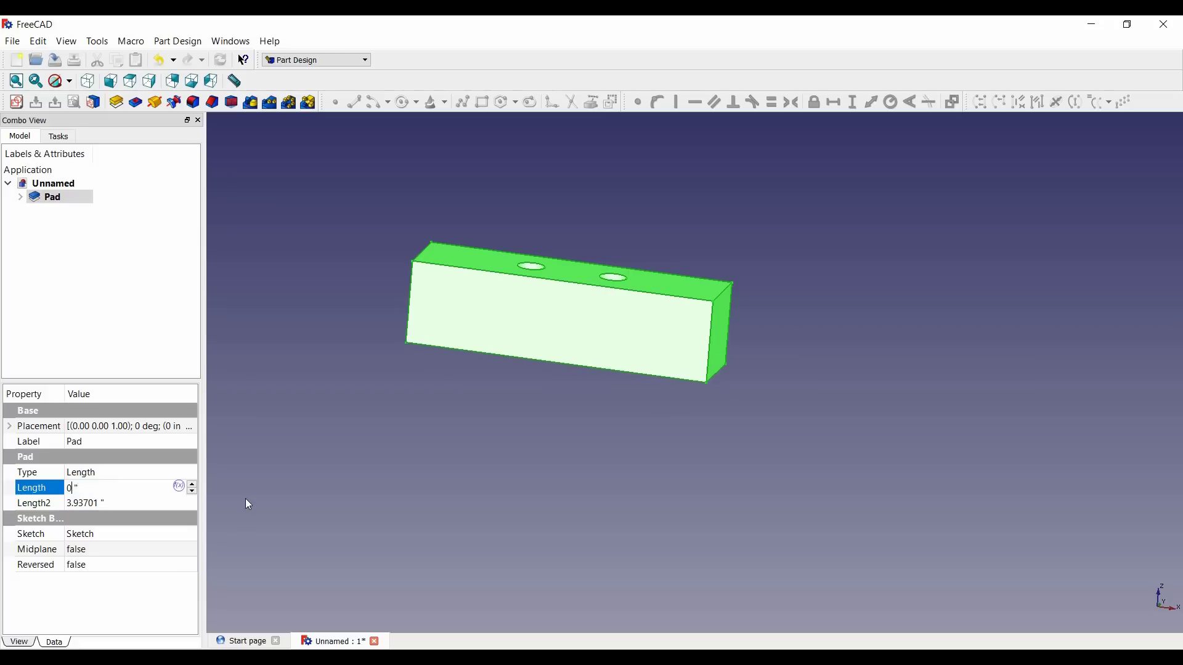
key(Return)
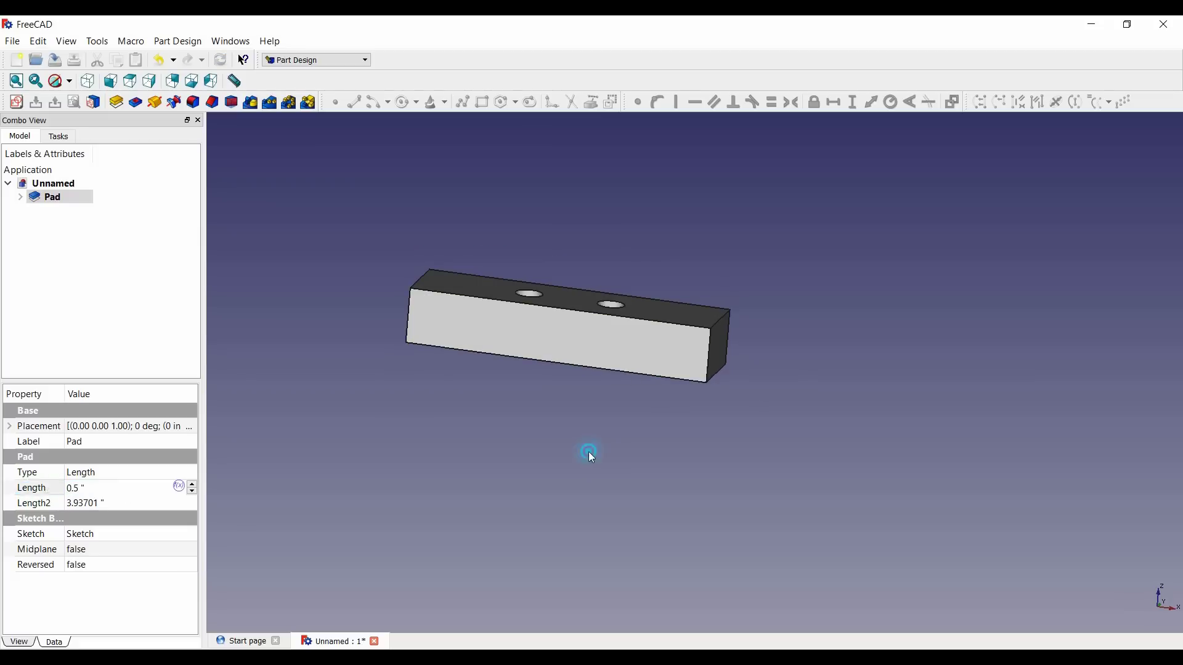
click(589, 452)
- Switch to the bottom view and select the pad's bottom face for a new sketch
middle_drag(682, 462, 654, 527)
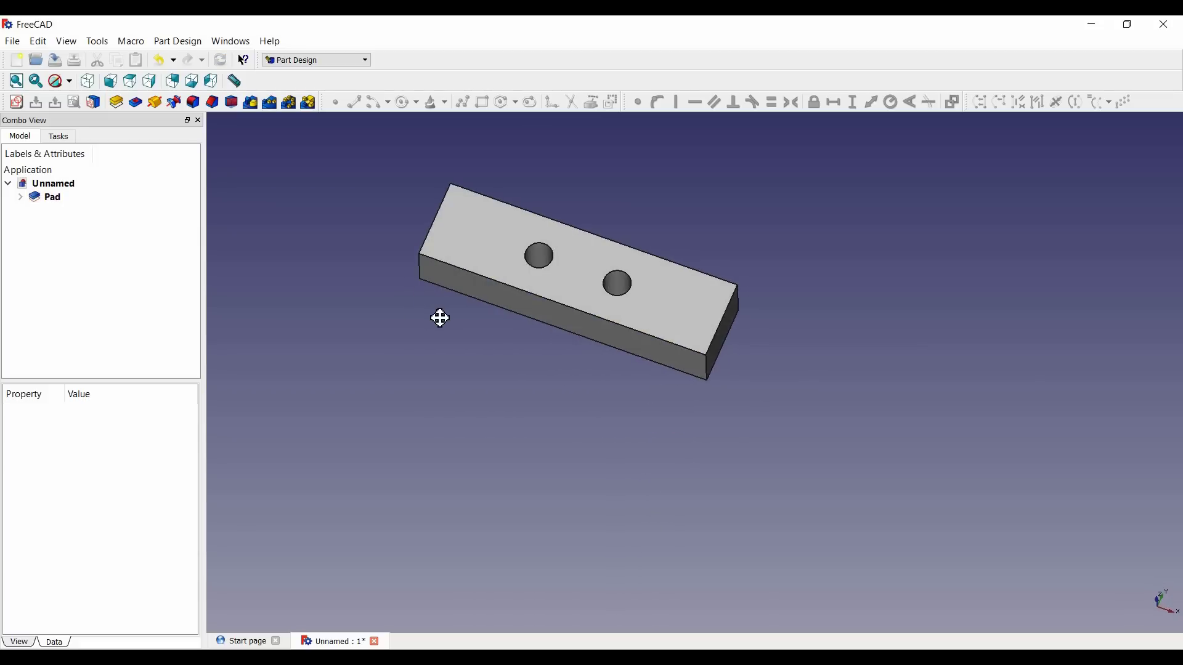
middle_drag(438, 317, 776, 247)
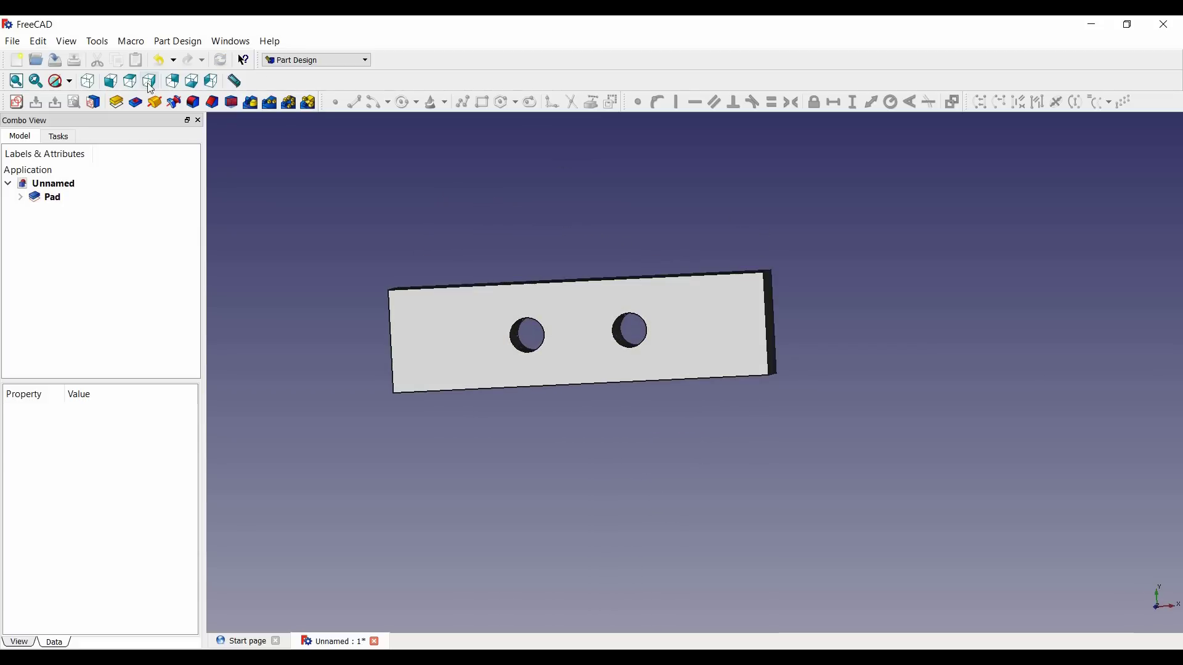
click(110, 81)
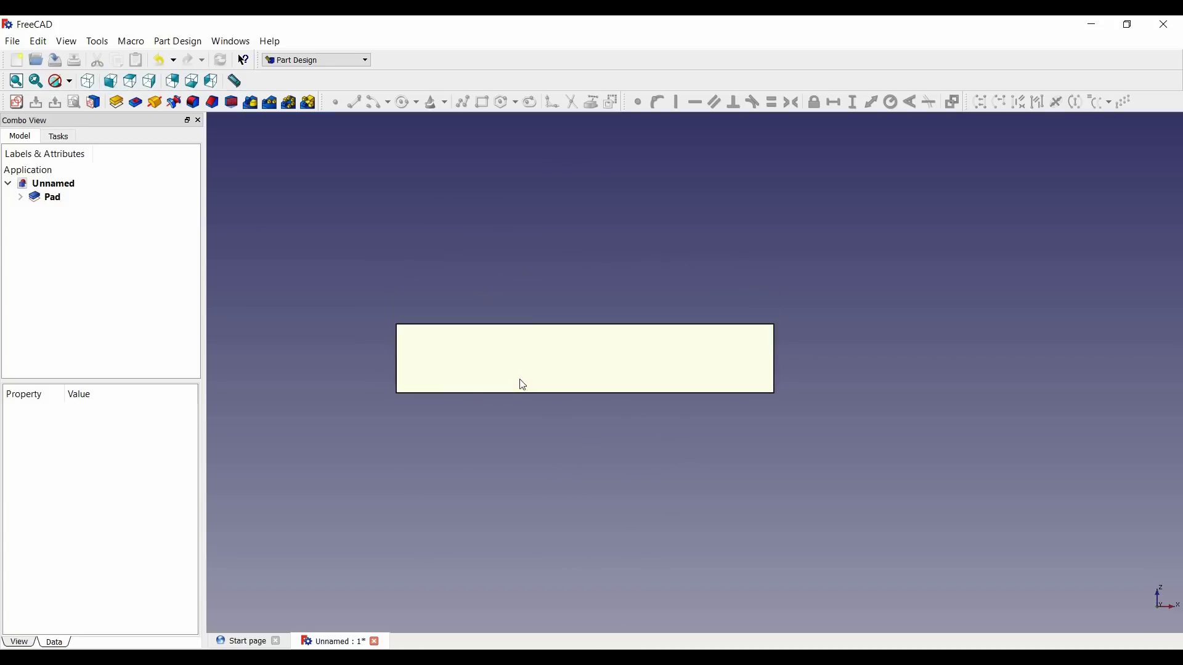
click(130, 82)
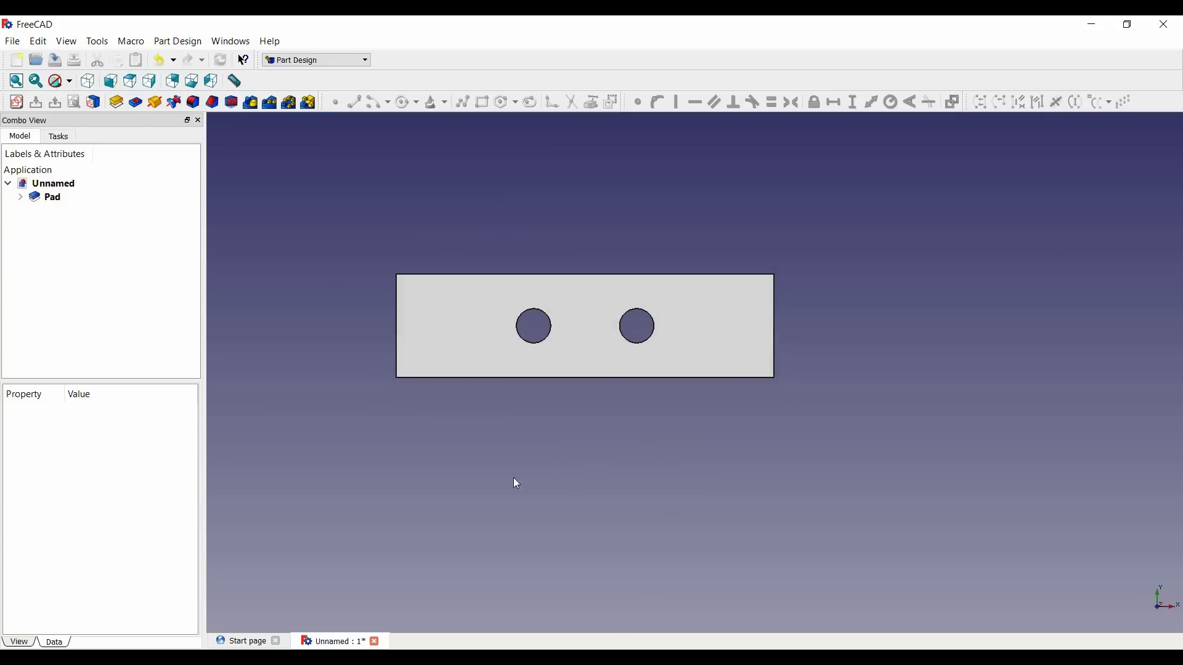
middle_drag(655, 221, 646, 450)
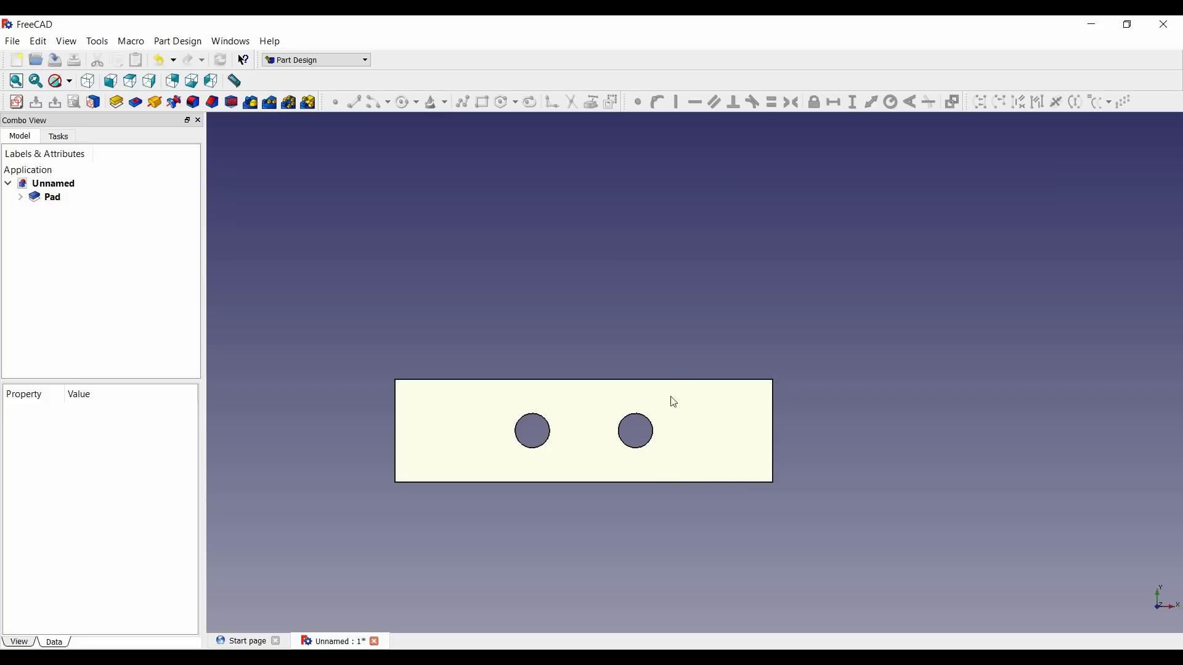
middle_drag(703, 276, 710, 320)
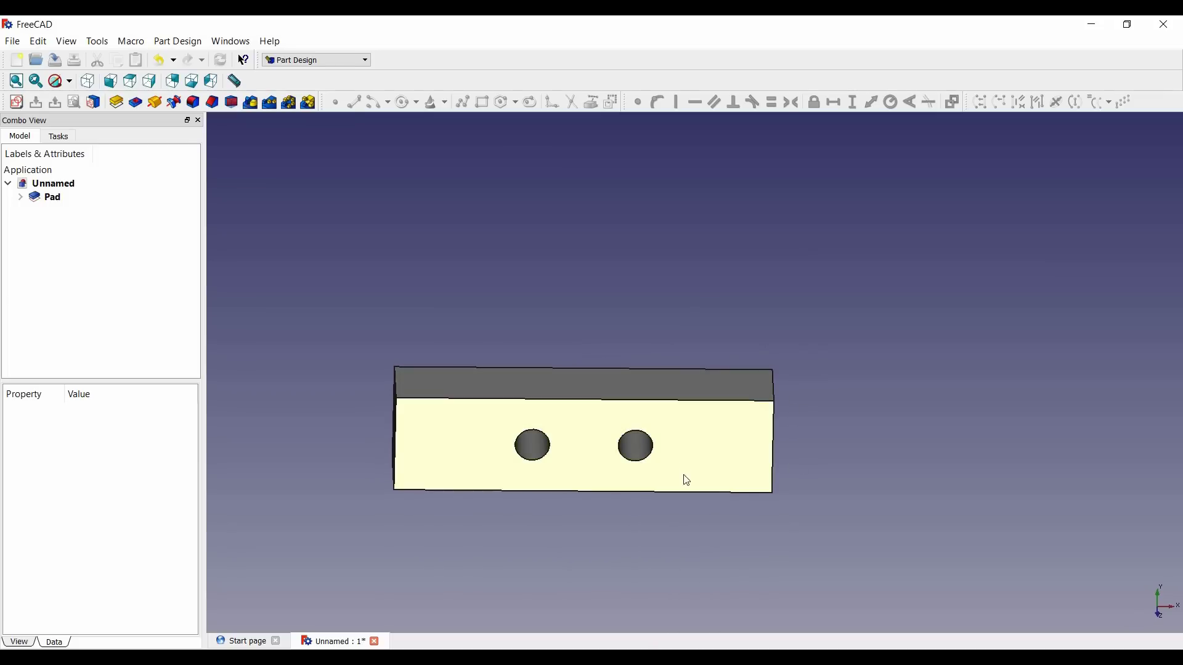
middle_drag(697, 538, 710, 515)
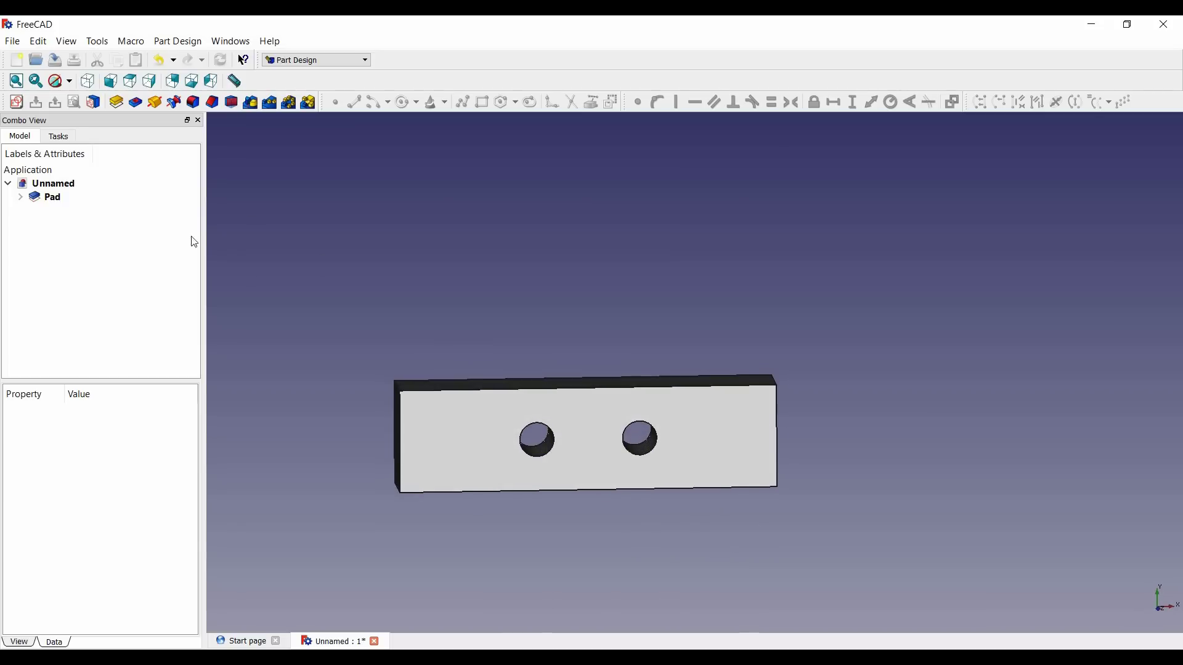
click(49, 183)
click(132, 83)
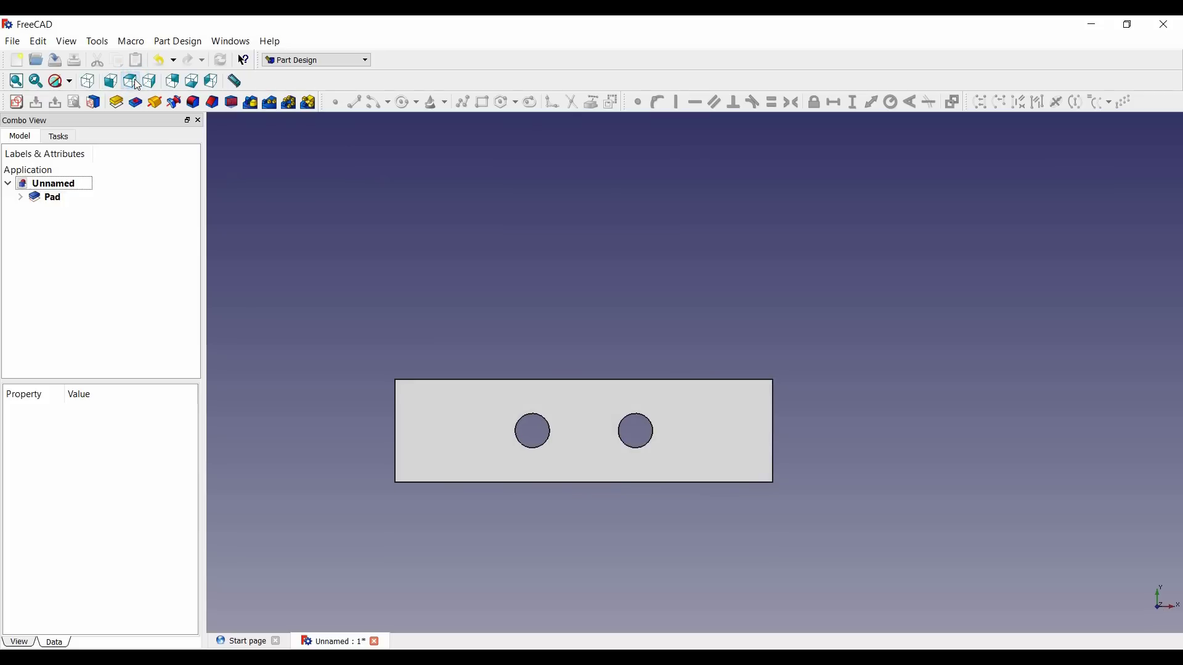
click(191, 85)
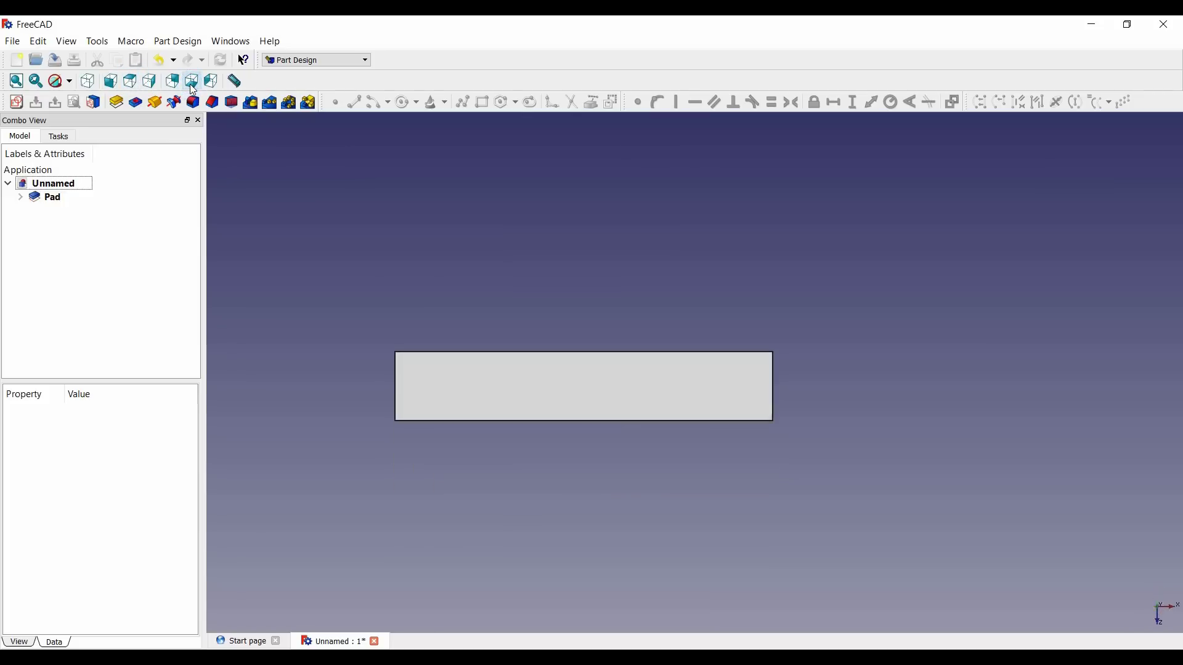
click(731, 308)
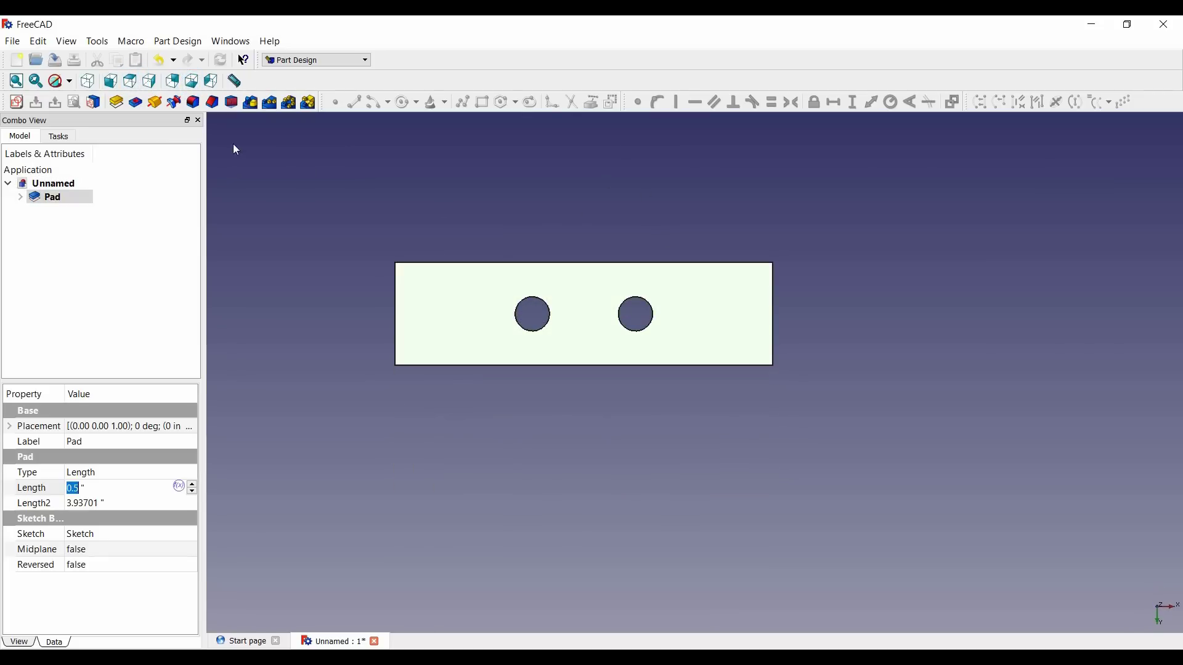
- Start a new sketch on the face and draw a tall rectangle from the pad's bottom-right corner
click(17, 103)
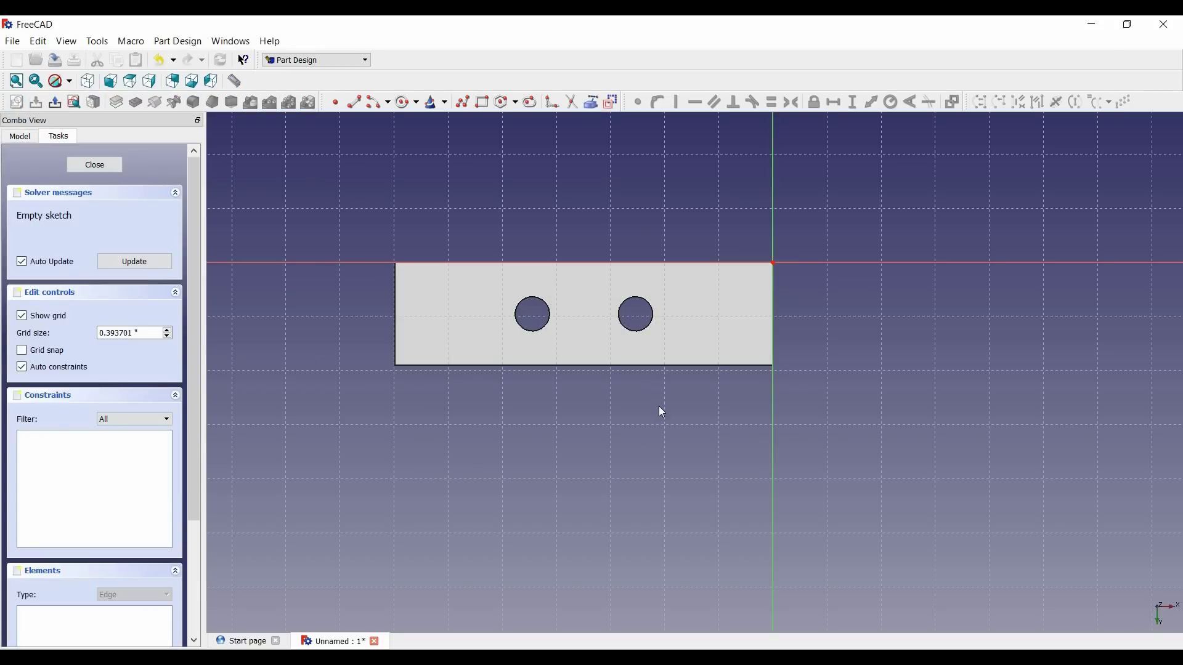
middle_drag(660, 410, 655, 601)
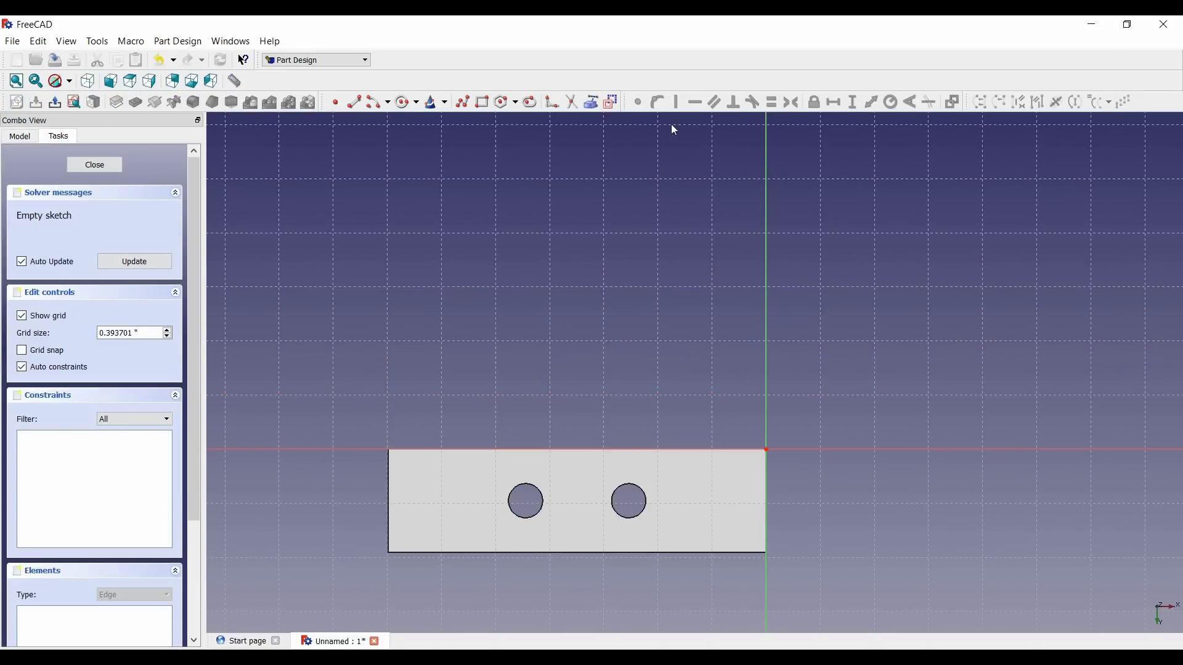
click(484, 103)
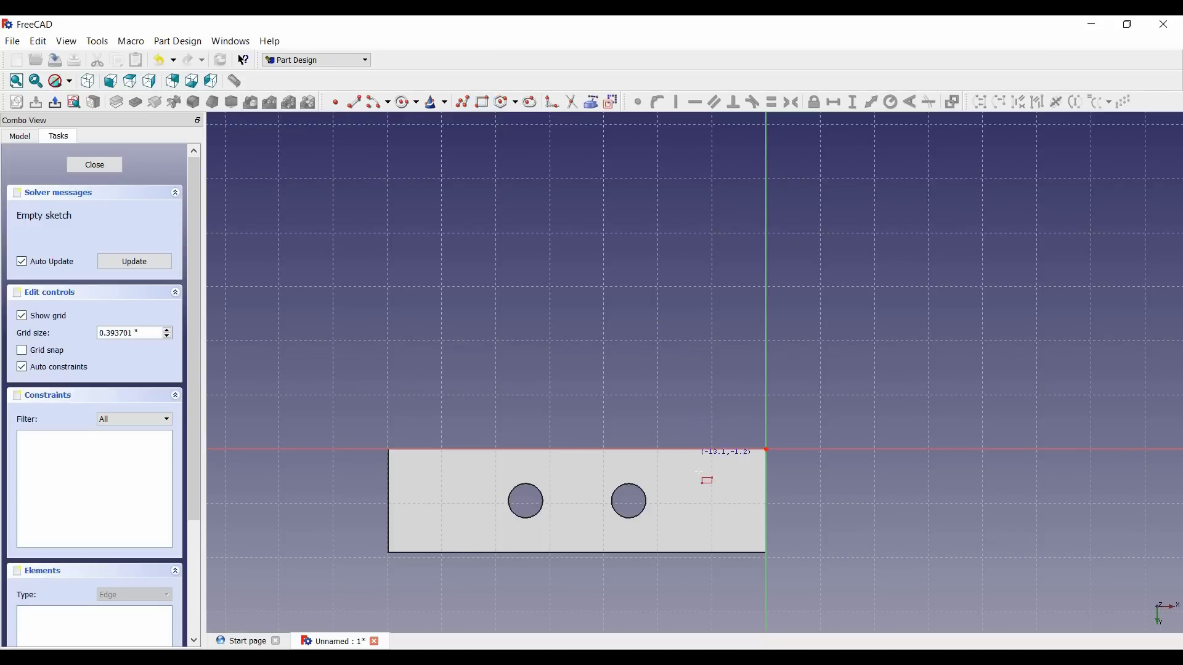
click(768, 554)
click(658, 125)
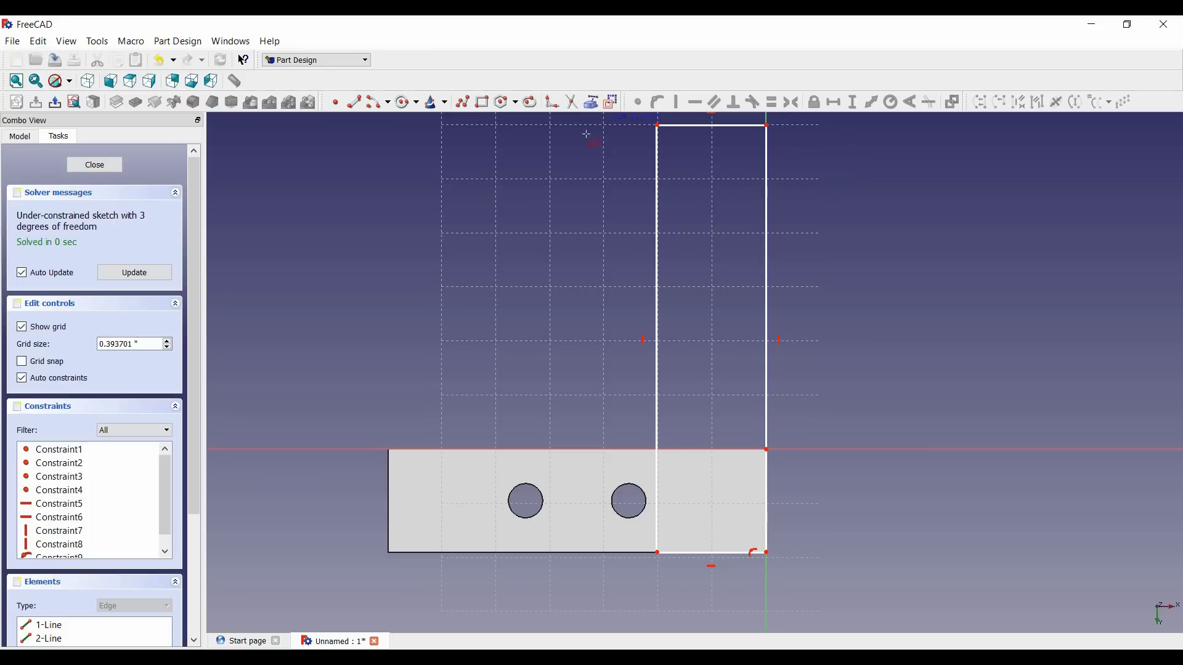
- Constrain the rectangle's right edge to 3.75 in and its bottom's vertical offset to 0.75 in
click(768, 258)
click(863, 106)
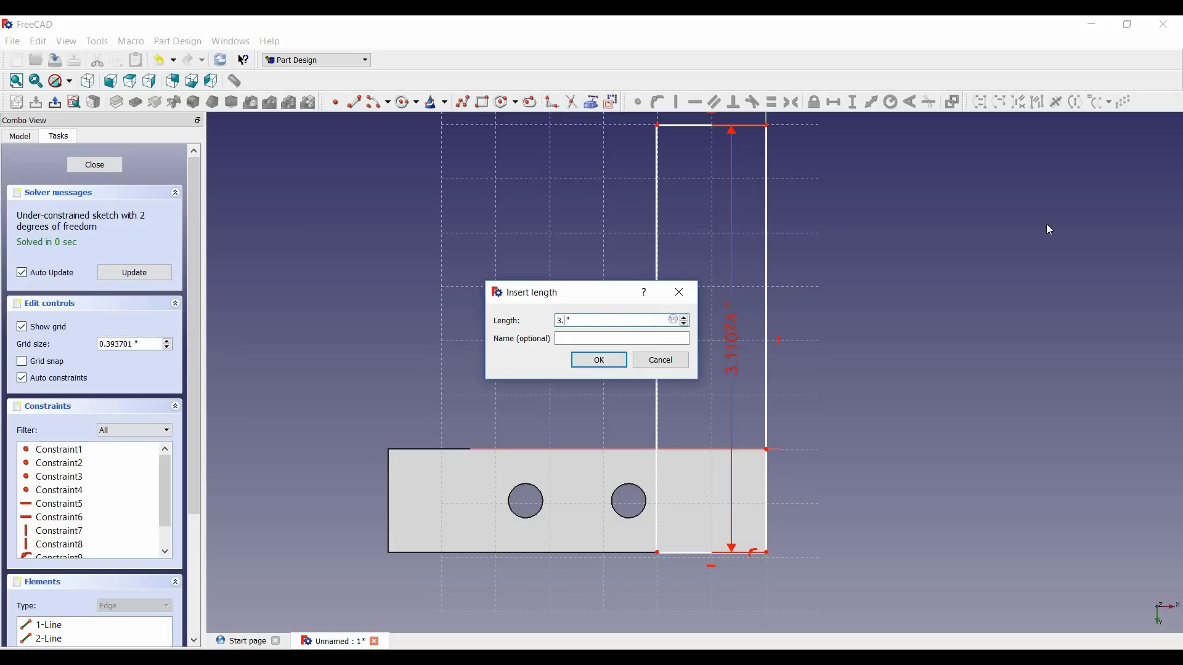
text(3.75)
key(Return)
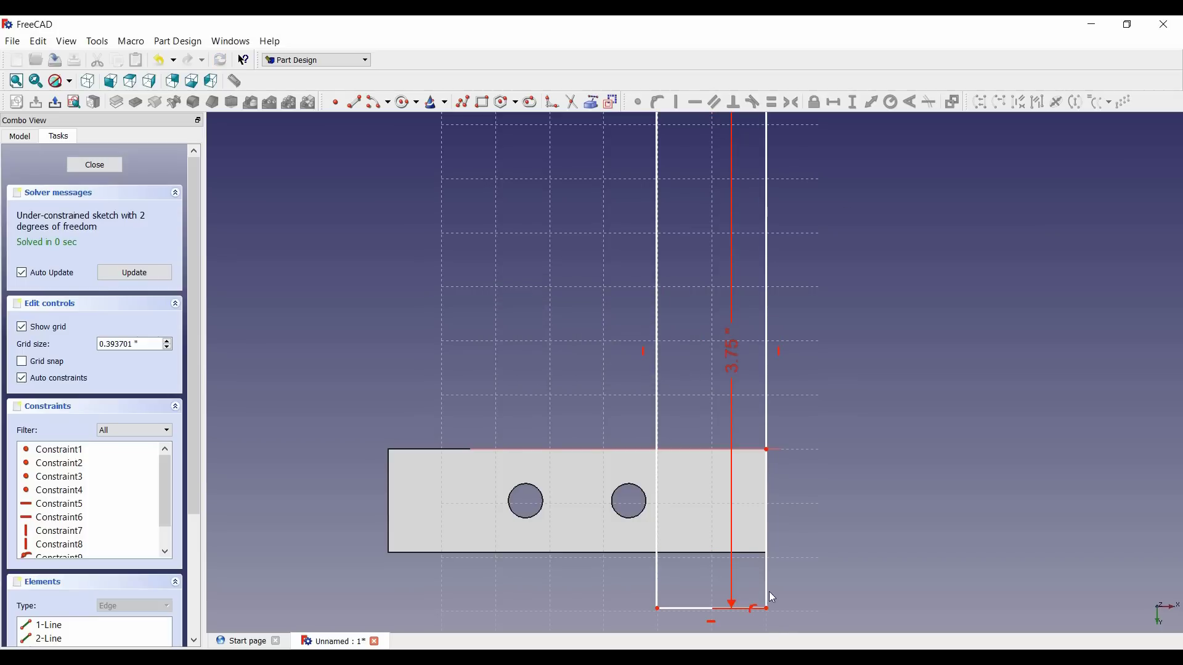
drag(767, 590, 789, 567)
mouse_move(766, 430)
mouse_down()
mouse_move(787, 404)
mouse_move(721, 309)
mouse_move(718, 285)
mouse_move(719, 319)
mouse_up()
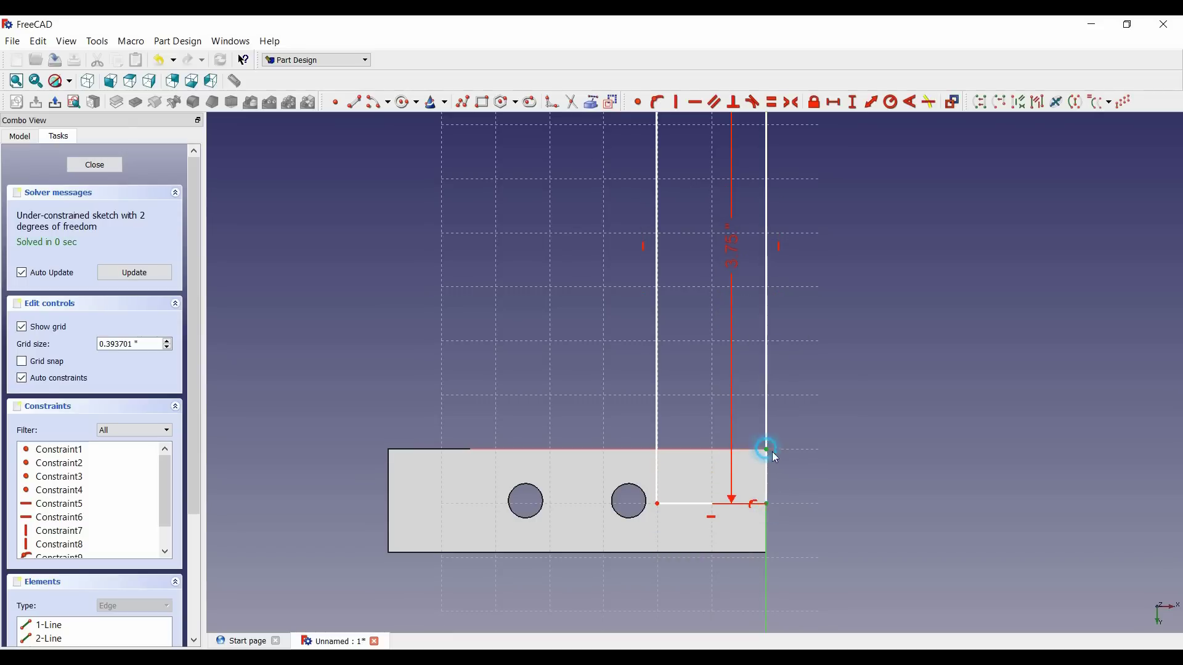
click(853, 104)
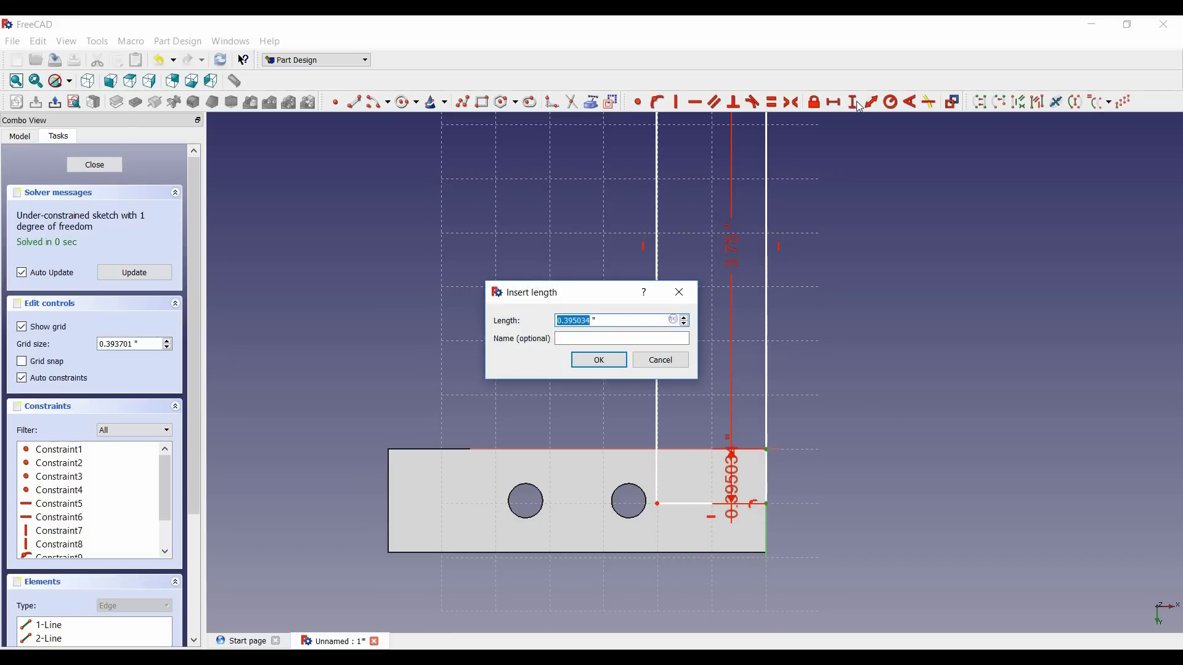
text(0.75)
key(Return)
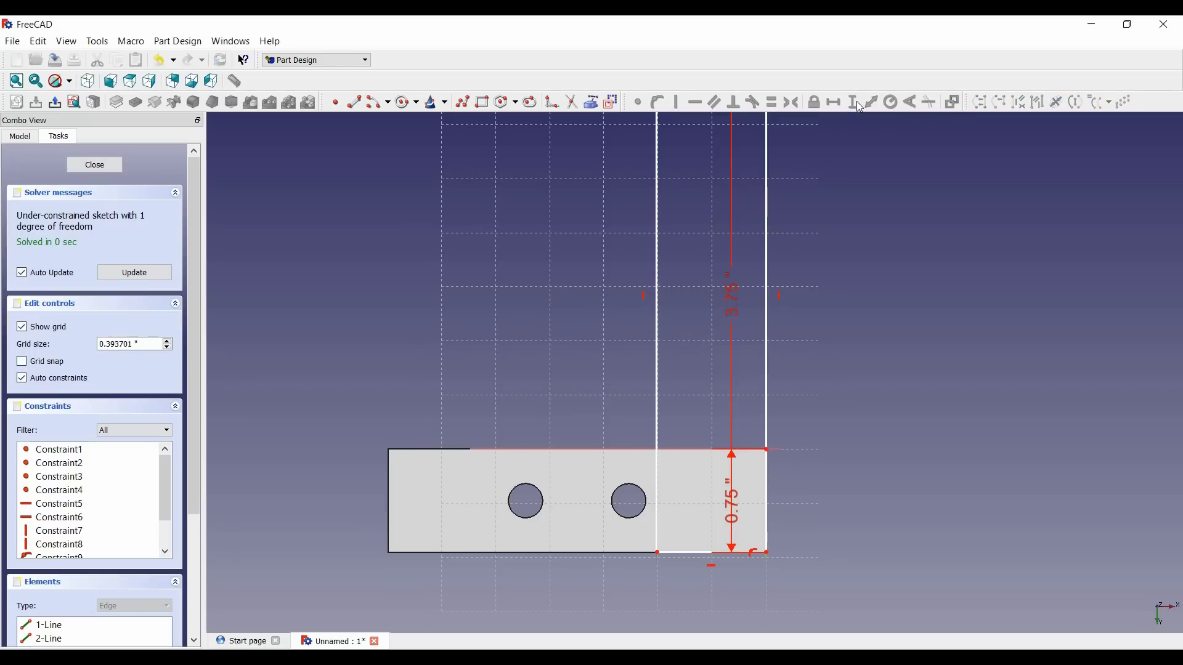
- Dimension the rectangle's bottom edge to 0.75 in wide and close the sketch
click(658, 553)
click(700, 556)
click(688, 554)
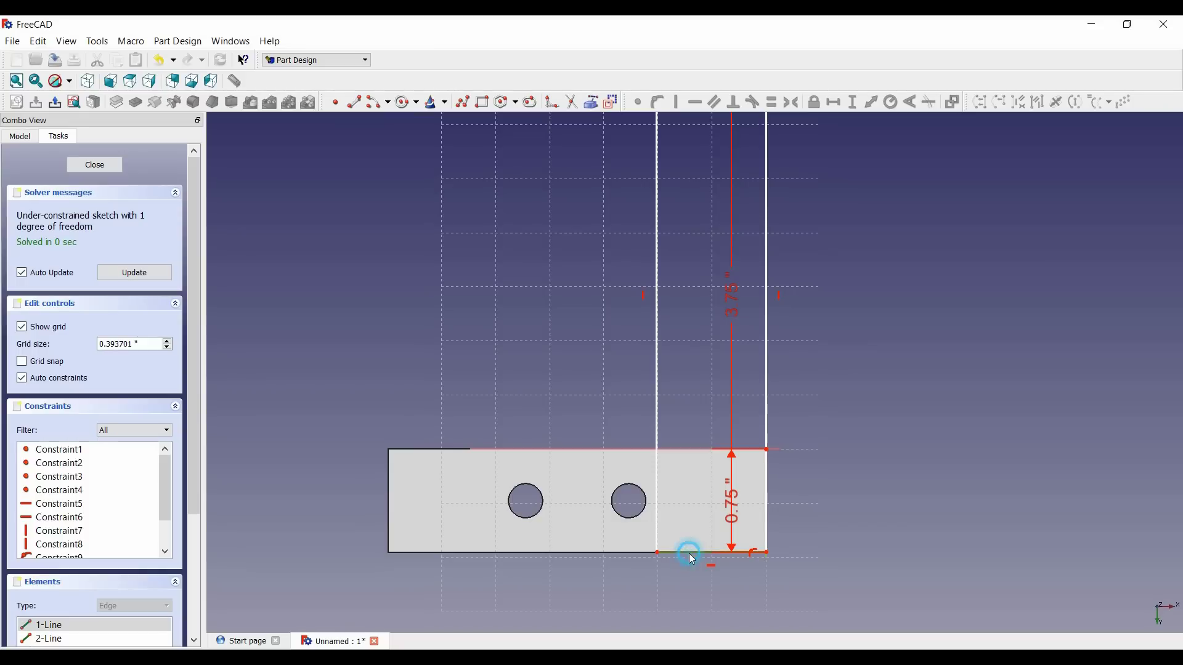
click(835, 103)
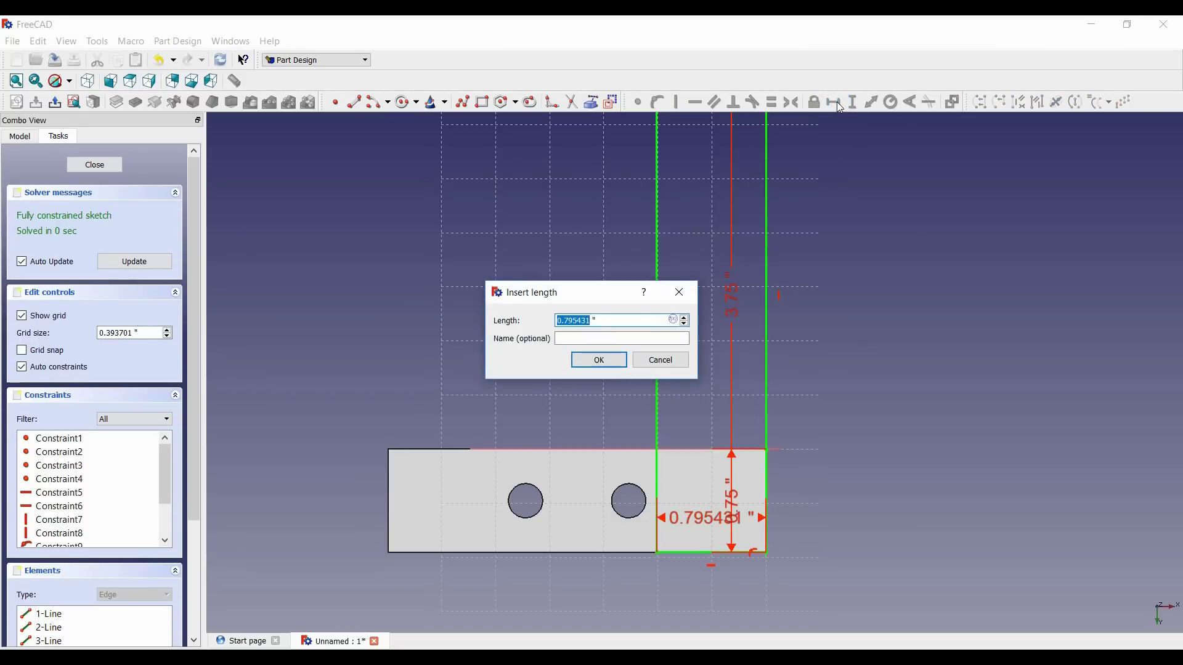
text(0.75)
key(Return)
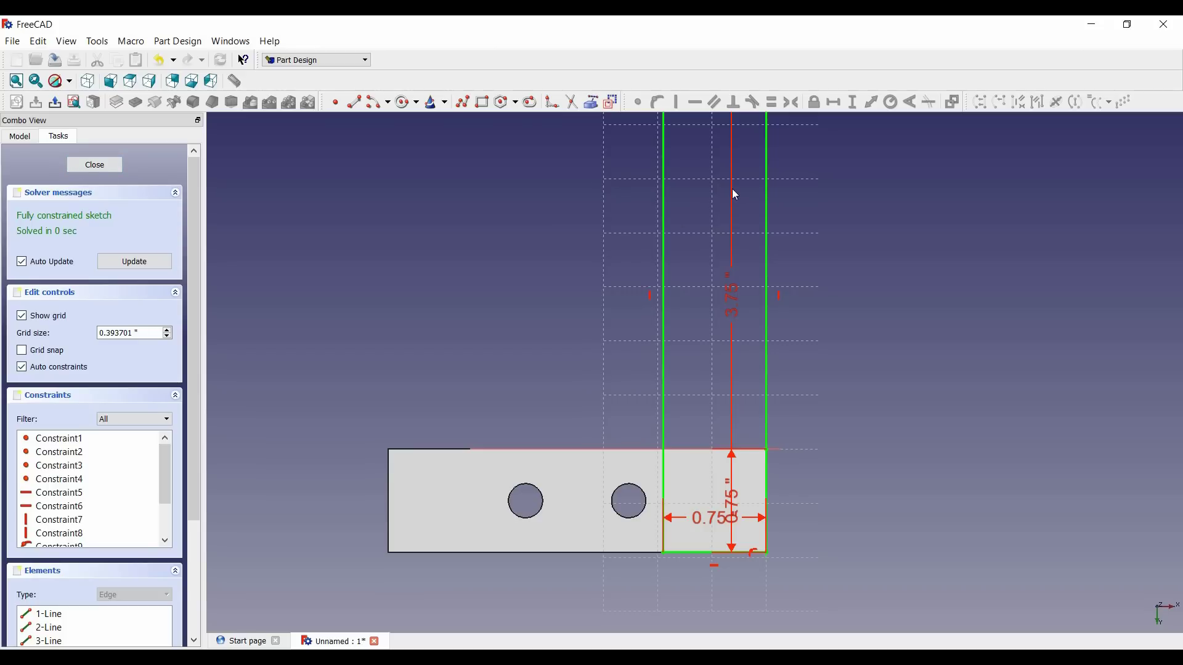
mouse_move(733, 190)
middle_down()
mouse_move(707, 333)
mouse_move(720, 257)
middle_up()
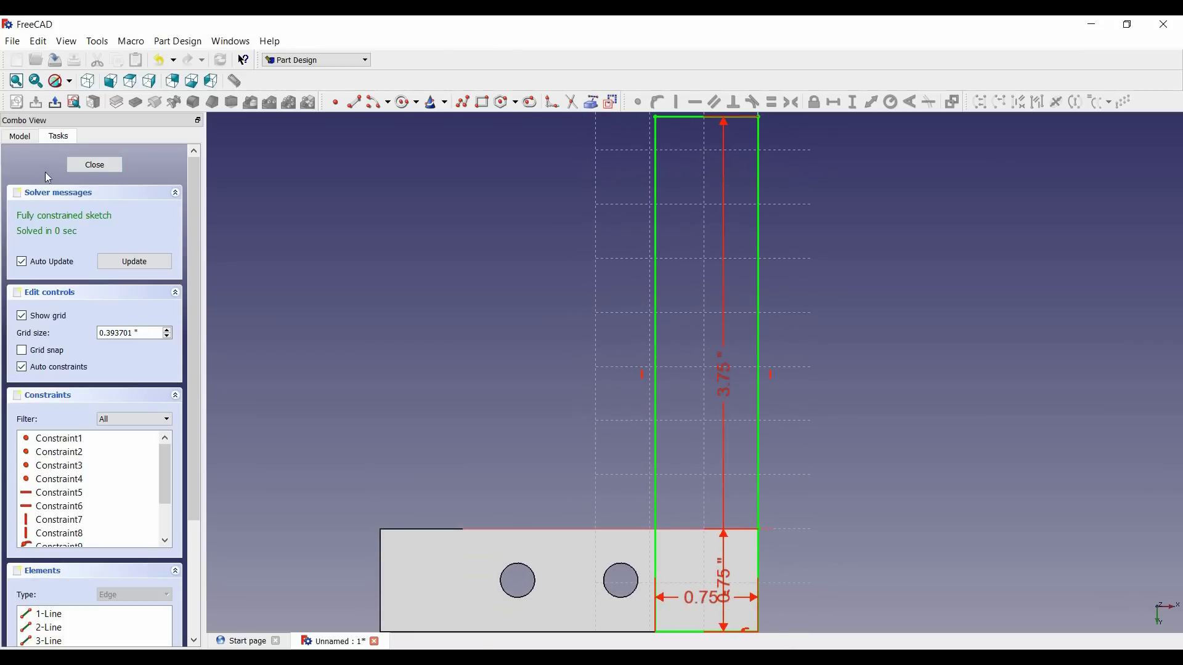
click(95, 164)
scroll(484, 351, down, 2)
mouse_move(485, 351)
middle_down()
mouse_move(528, 401)
mouse_move(610, 406)
mouse_move(565, 414)
mouse_move(608, 489)
mouse_move(496, 448)
middle_up()
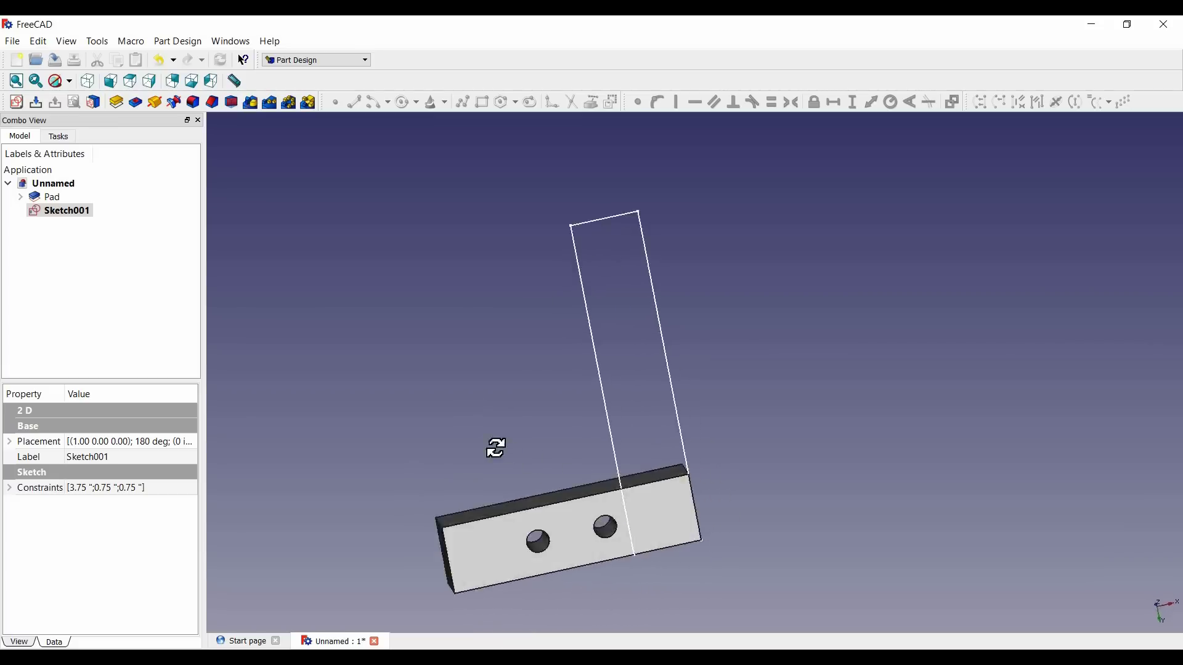
- Pad Sketch001 reversed with a length of 5 to form the bracket's upright arm
key(1)
click(599, 383)
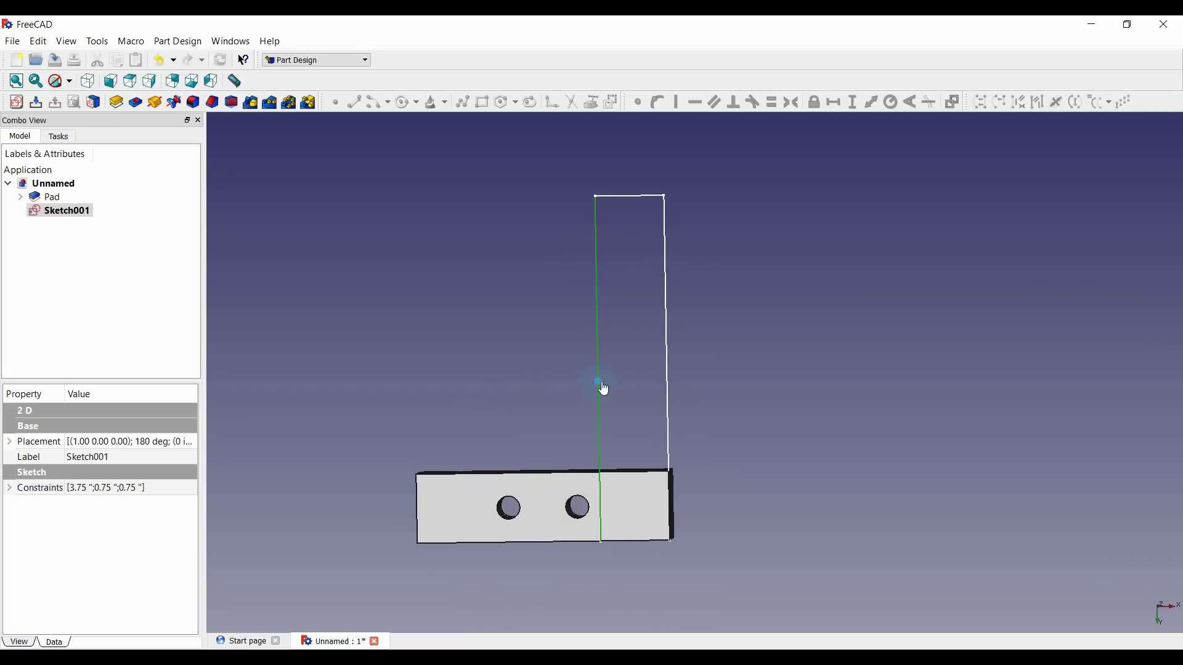
click(598, 382)
click(96, 104)
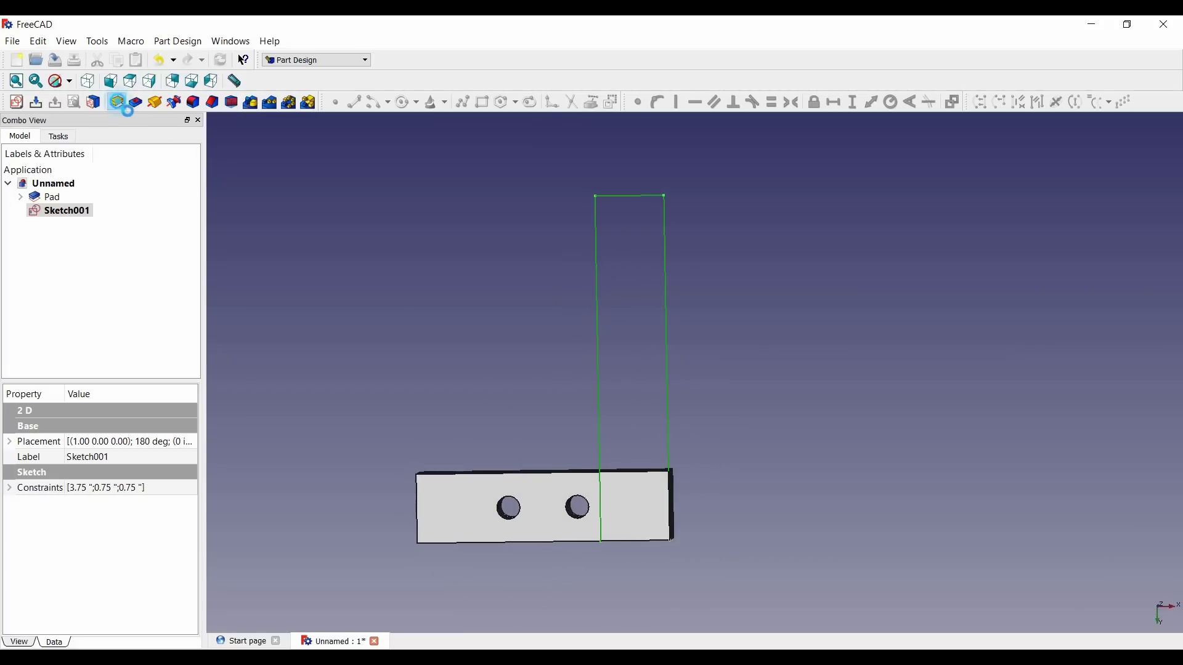
mouse_move(420, 378)
middle_down()
mouse_move(480, 370)
mouse_move(582, 327)
mouse_move(524, 356)
middle_up()
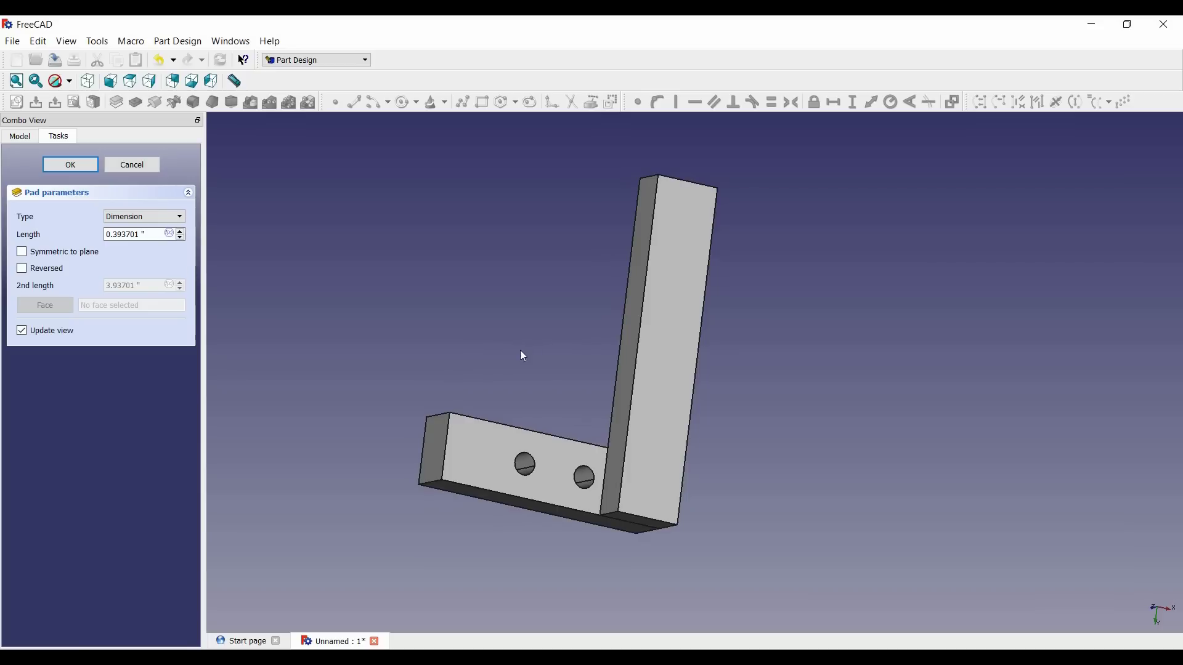
click(22, 268)
middle_drag(460, 338, 487, 366)
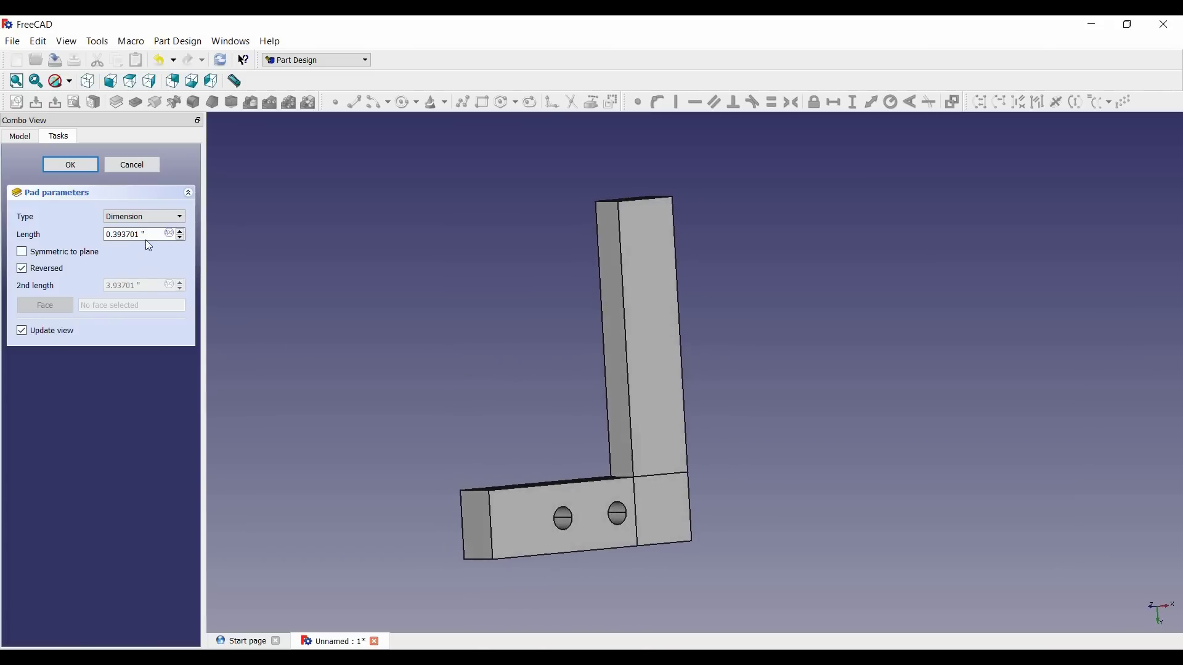
drag(151, 234, 106, 234)
text(5)
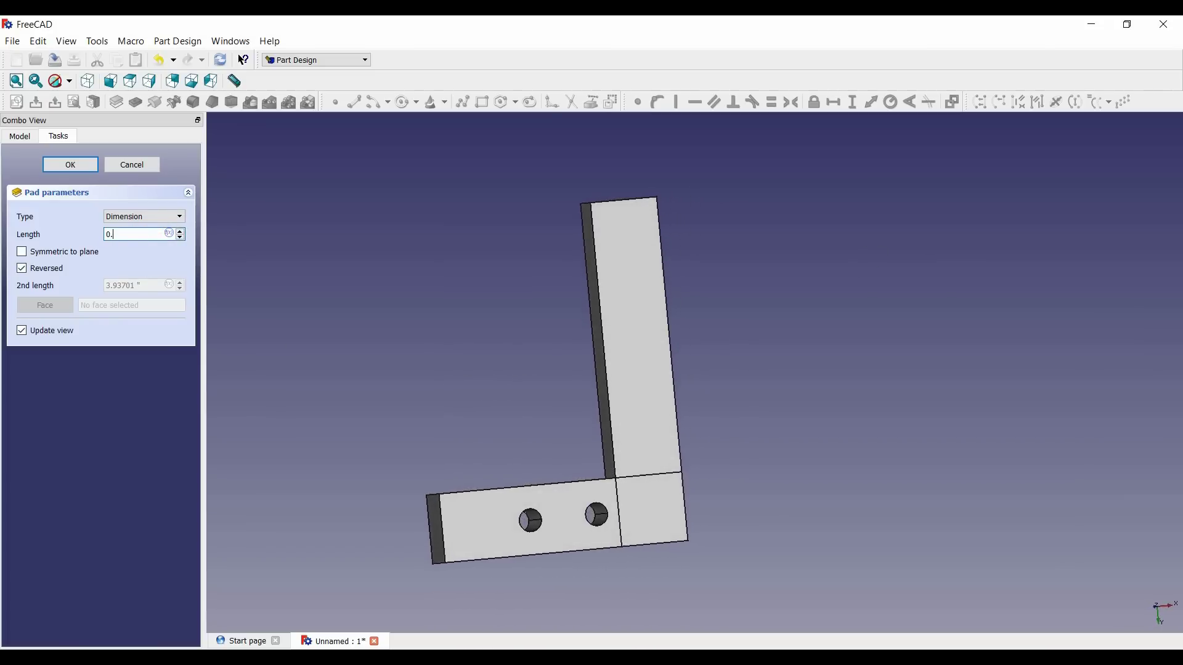
key(Return)
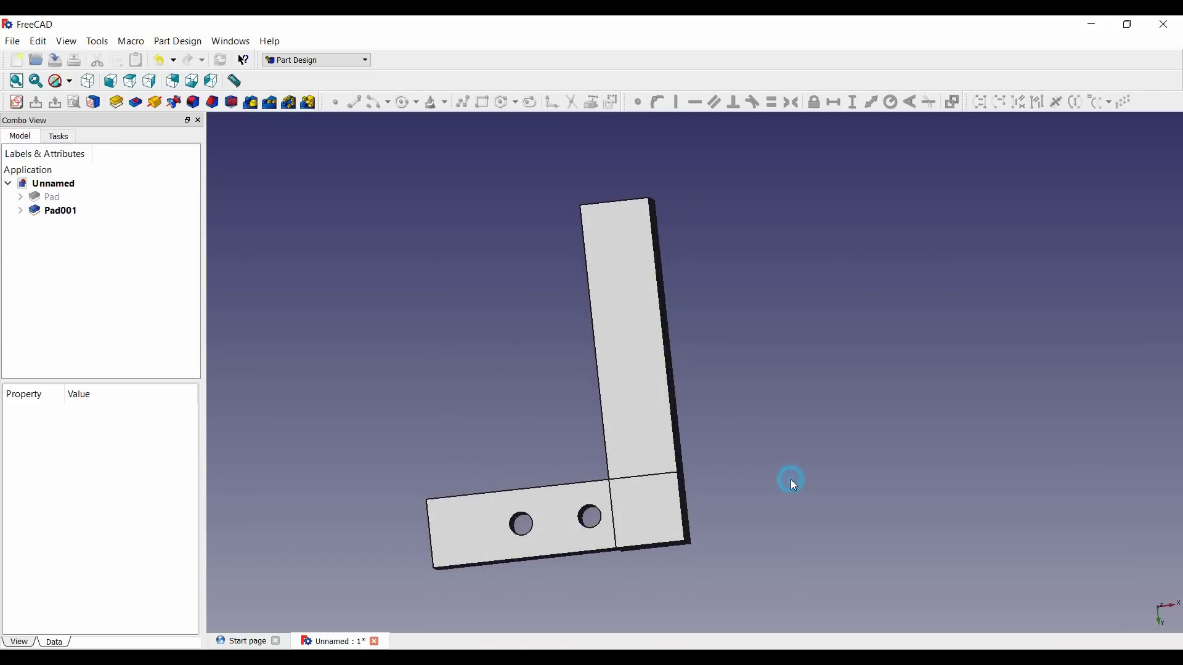
middle_drag(702, 586, 681, 335)
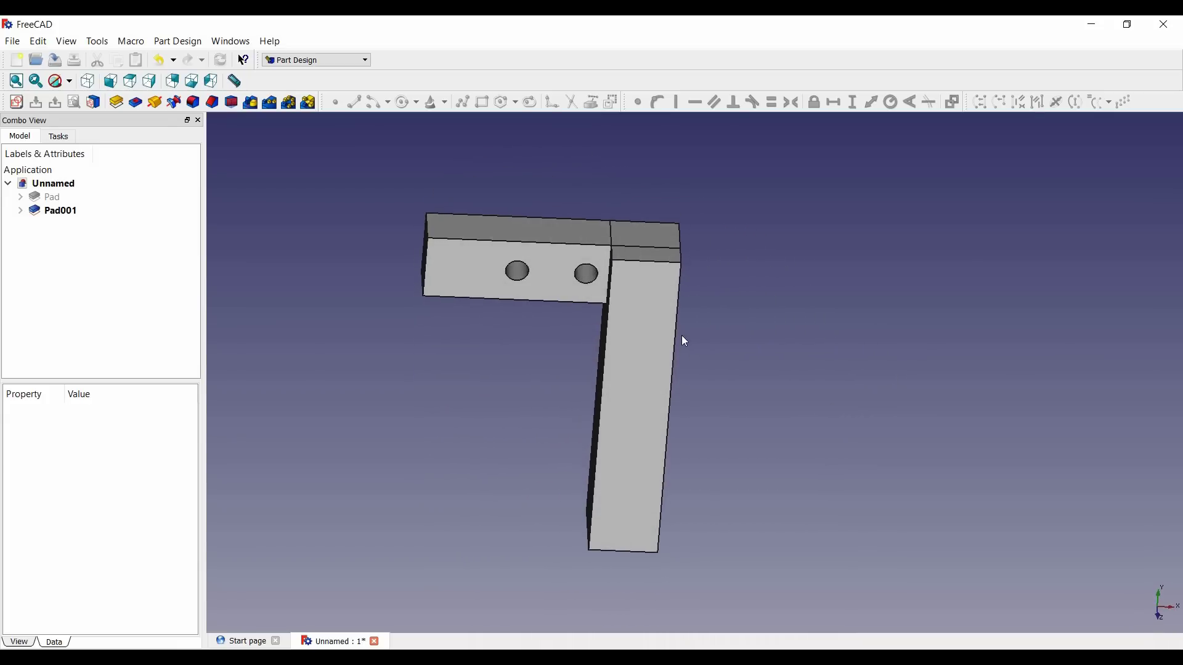
- Reopen the base sketch and change the hole's 1 in offset dimension to 1.25 in
click(596, 278)
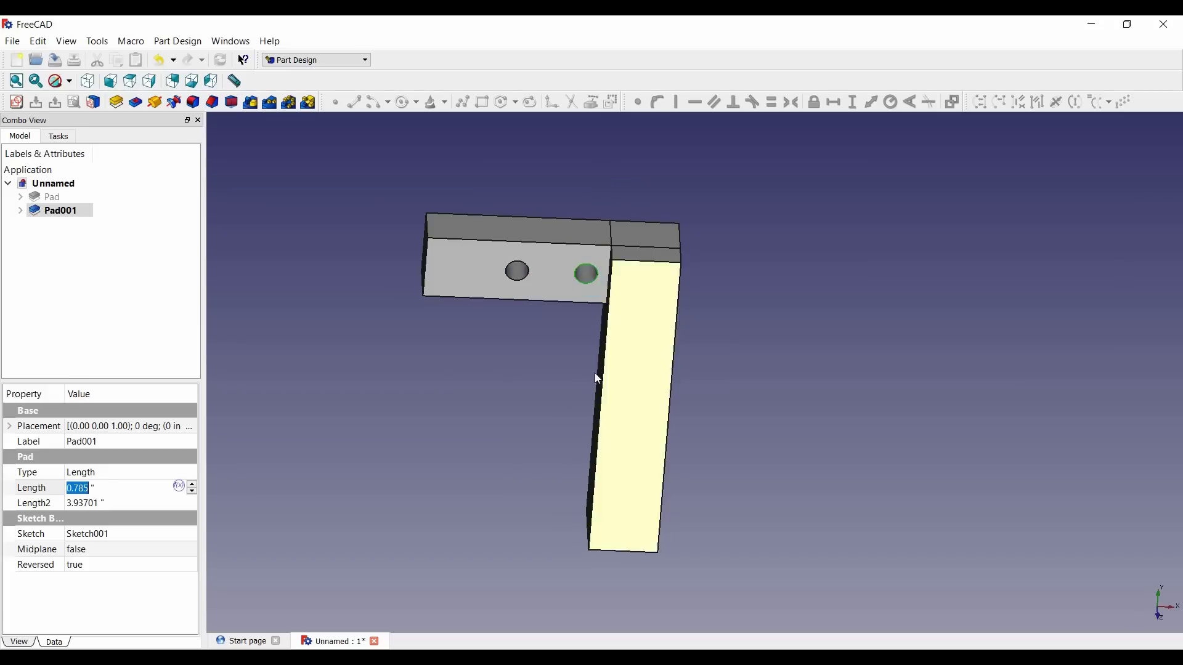
double_click(52, 201)
click(132, 164)
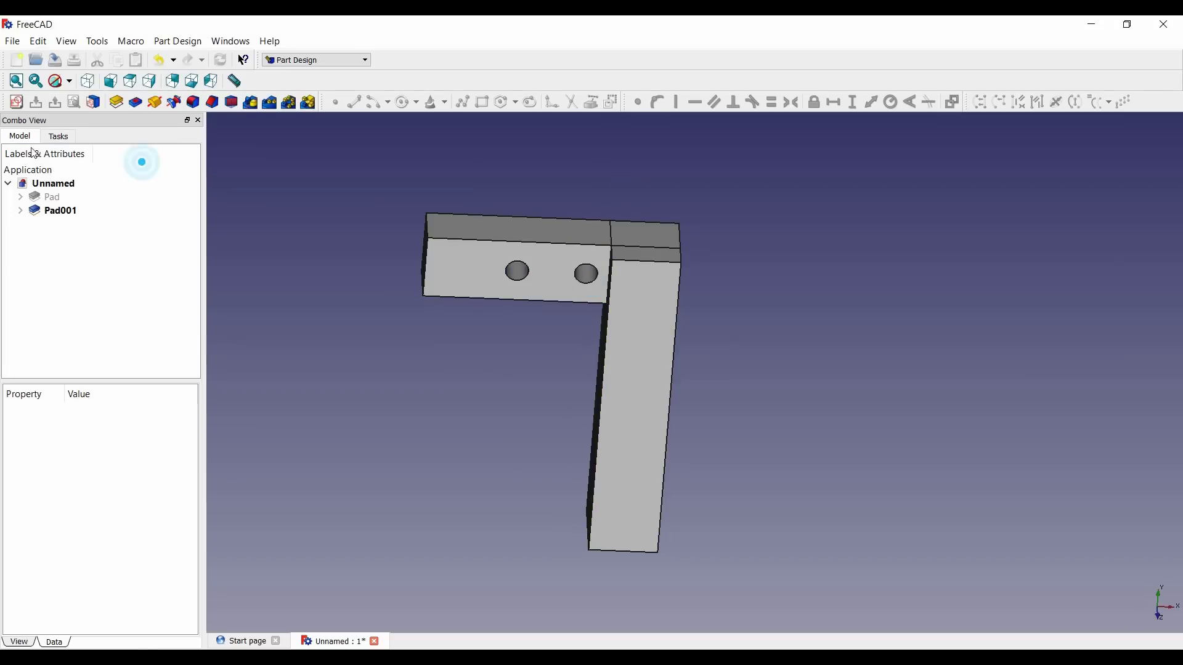
click(47, 183)
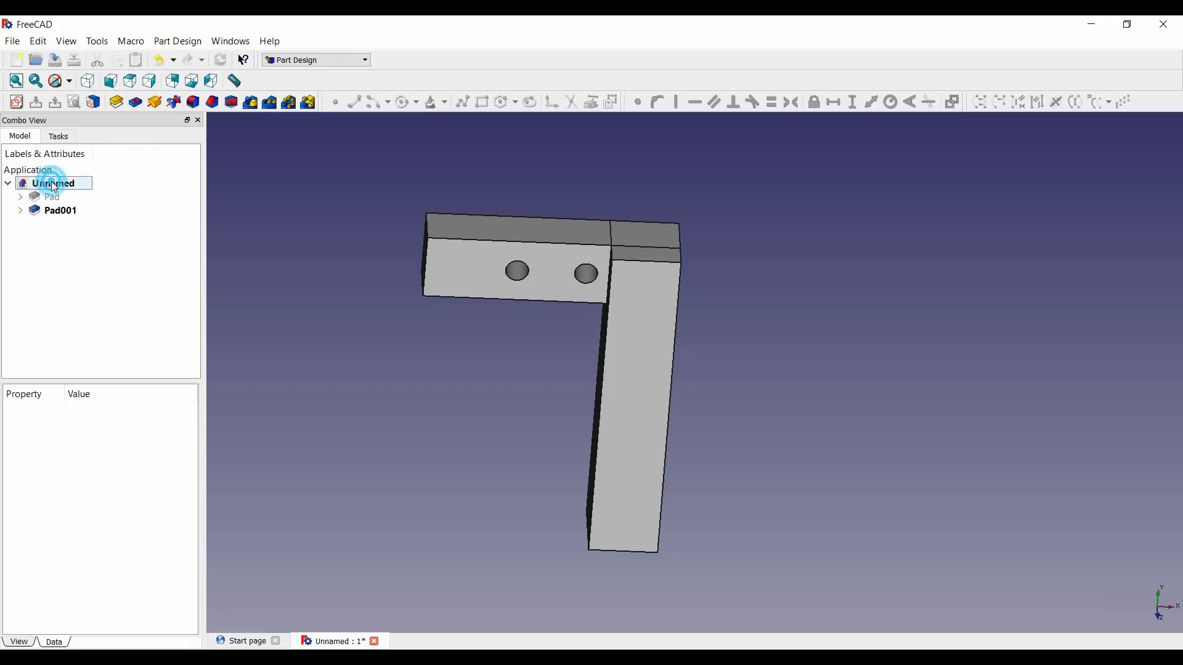
click(20, 210)
double_click(57, 224)
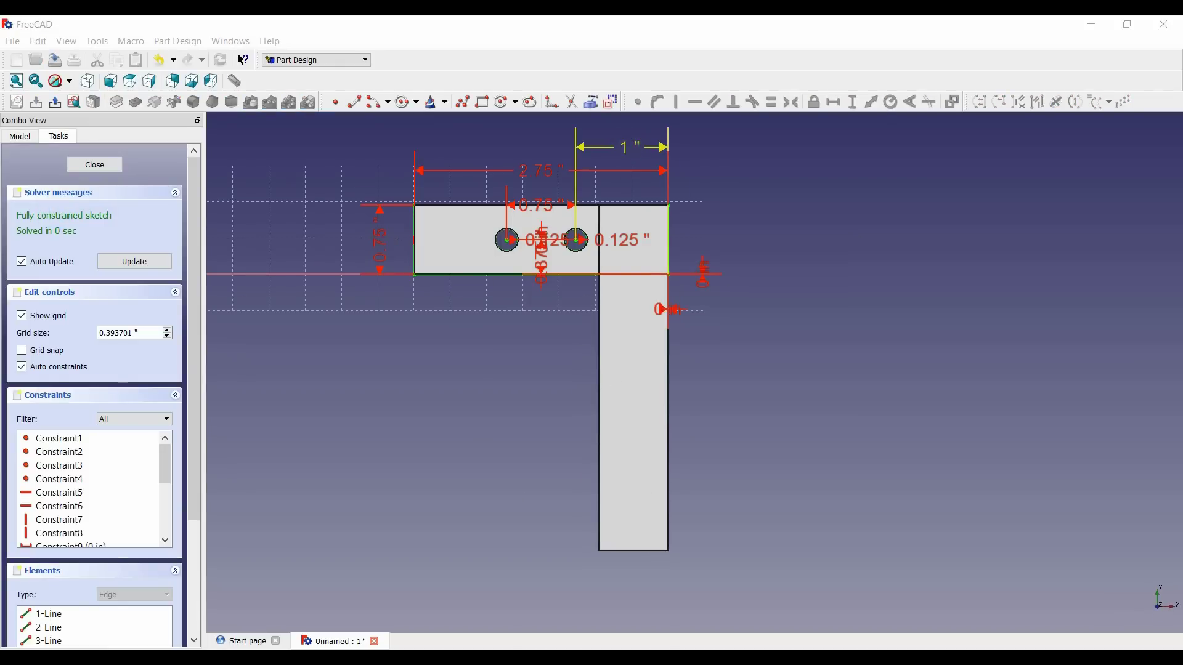
double_click(629, 154)
key(Return)
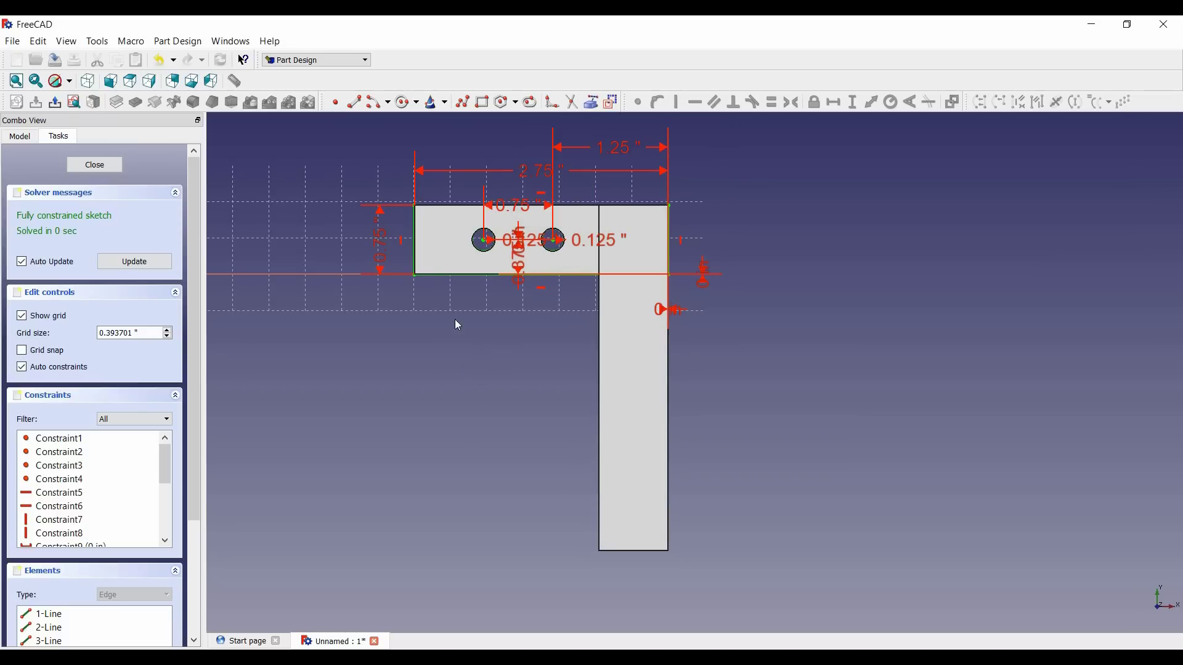
click(94, 164)
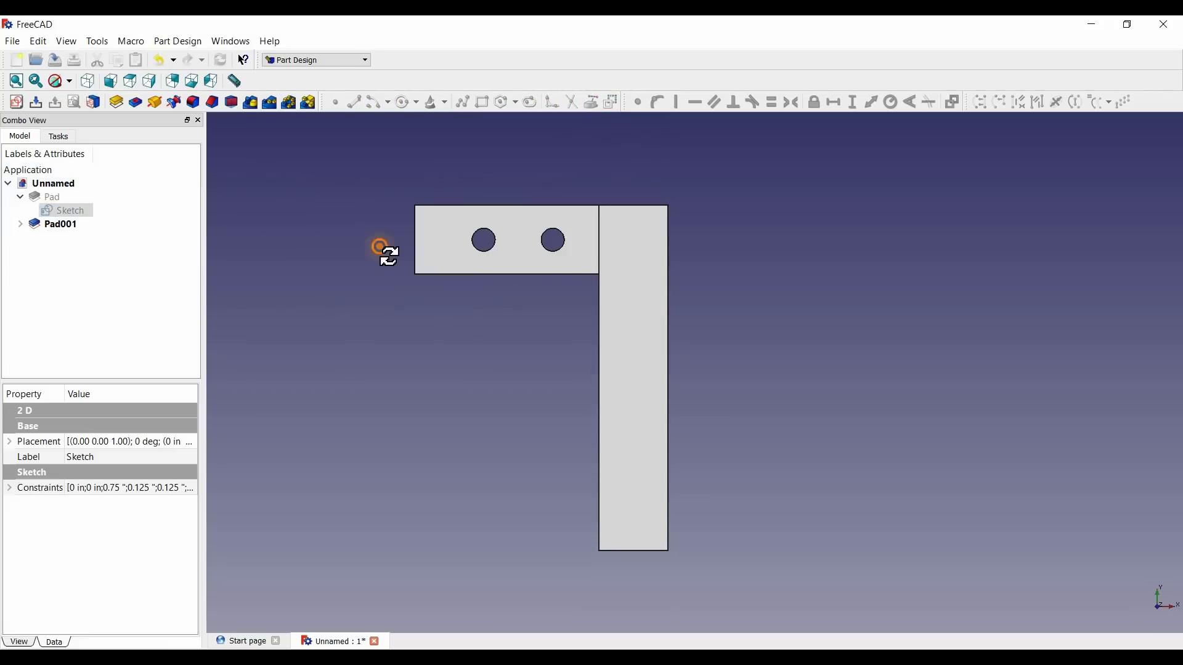
mouse_move(383, 254)
middle_down()
mouse_move(435, 308)
mouse_move(530, 341)
mouse_move(546, 304)
middle_up()
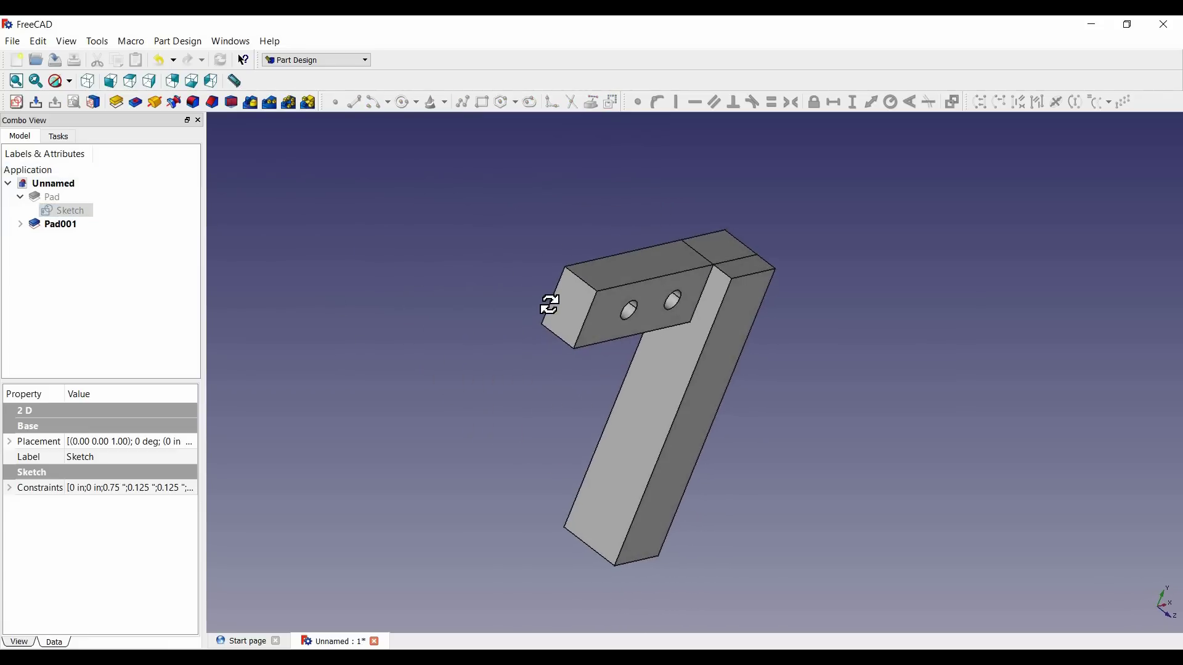
middle_drag(866, 581, 549, 345)
mouse_move(903, 256)
middle_down()
mouse_move(911, 283)
mouse_move(892, 362)
mouse_move(890, 322)
mouse_move(918, 269)
middle_up()
click(818, 335)
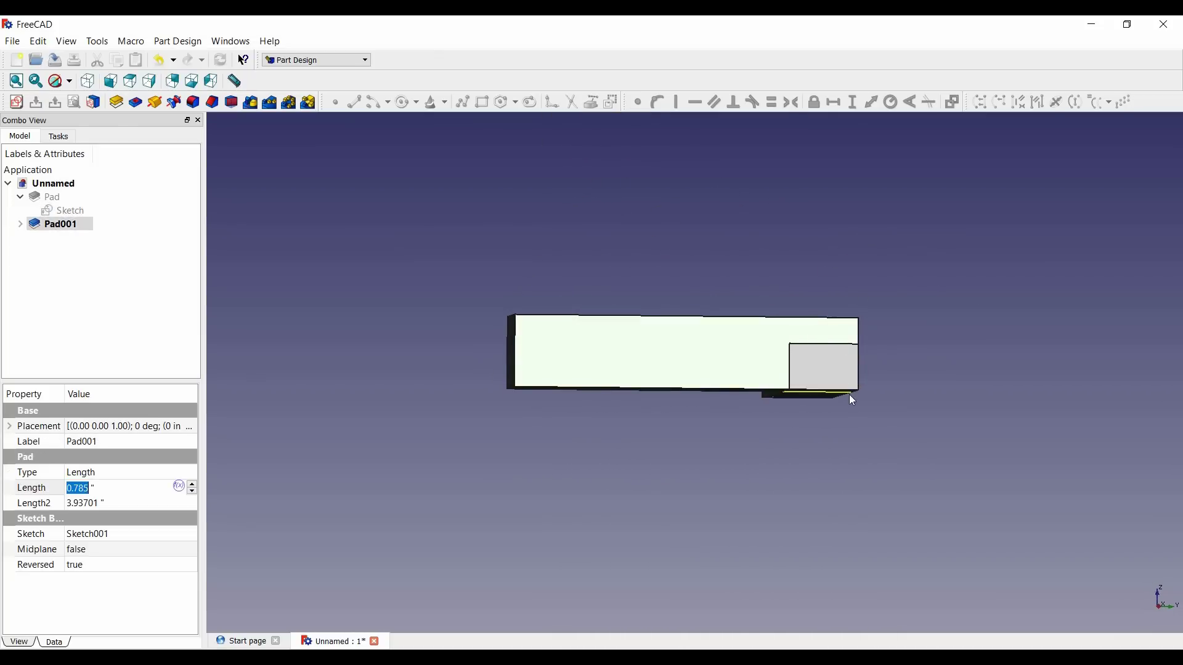
middle_drag(943, 306, 916, 353)
click(849, 359)
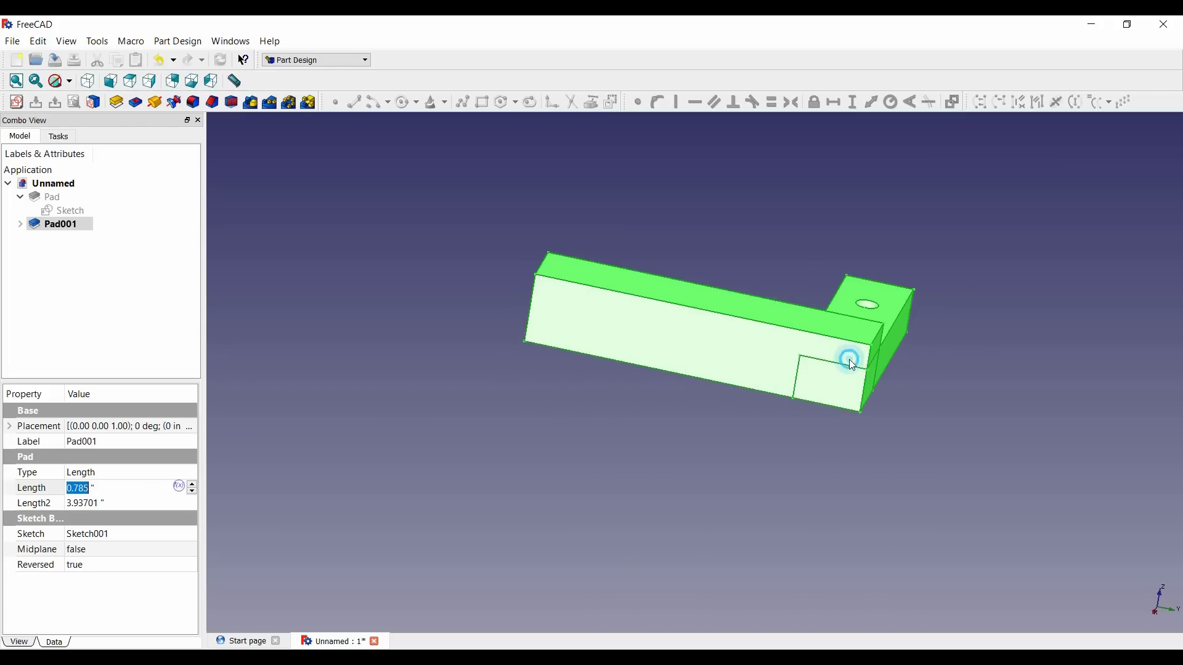
click(916, 420)
click(878, 343)
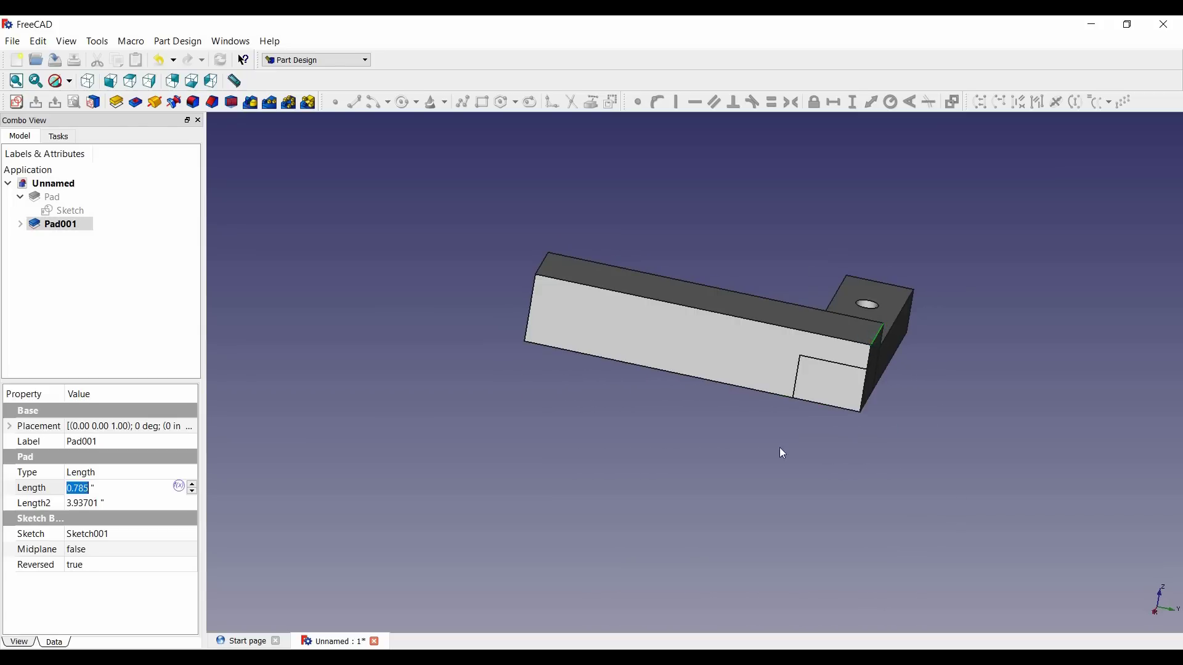
click(232, 103)
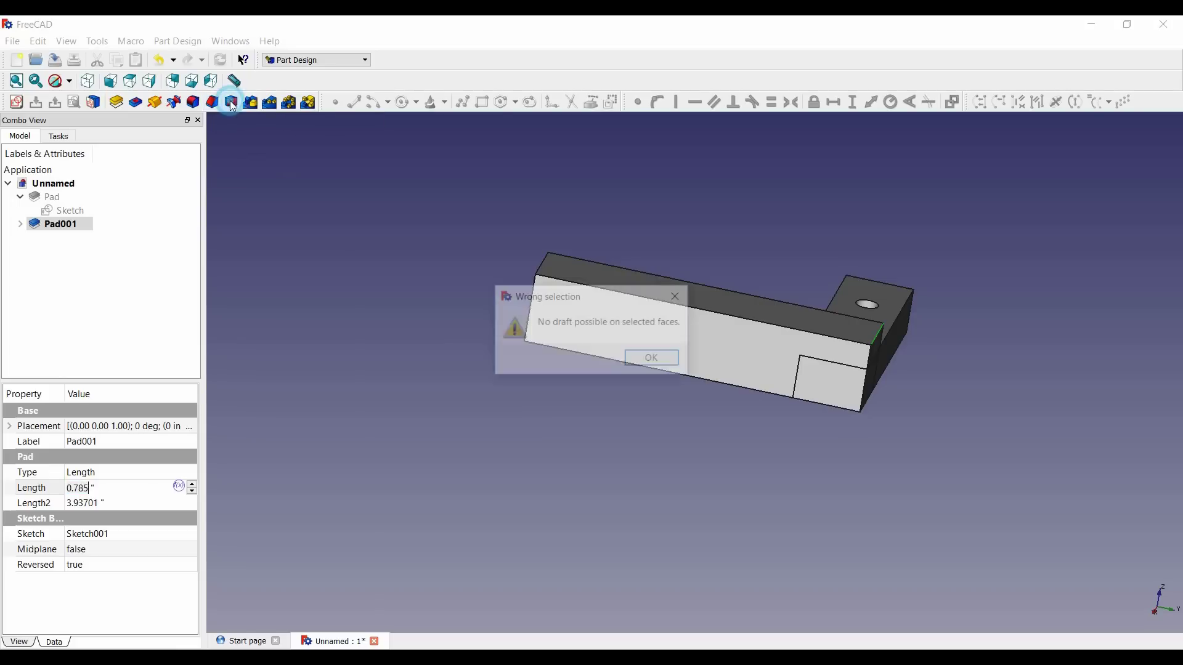
click(651, 363)
click(876, 350)
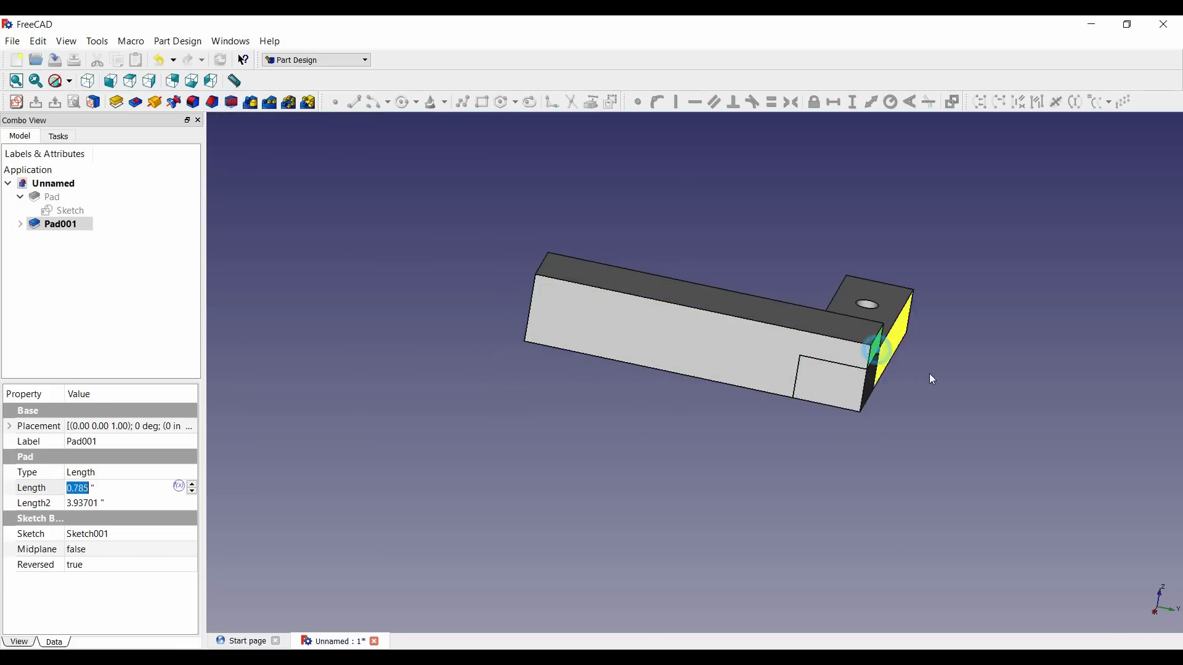
click(232, 103)
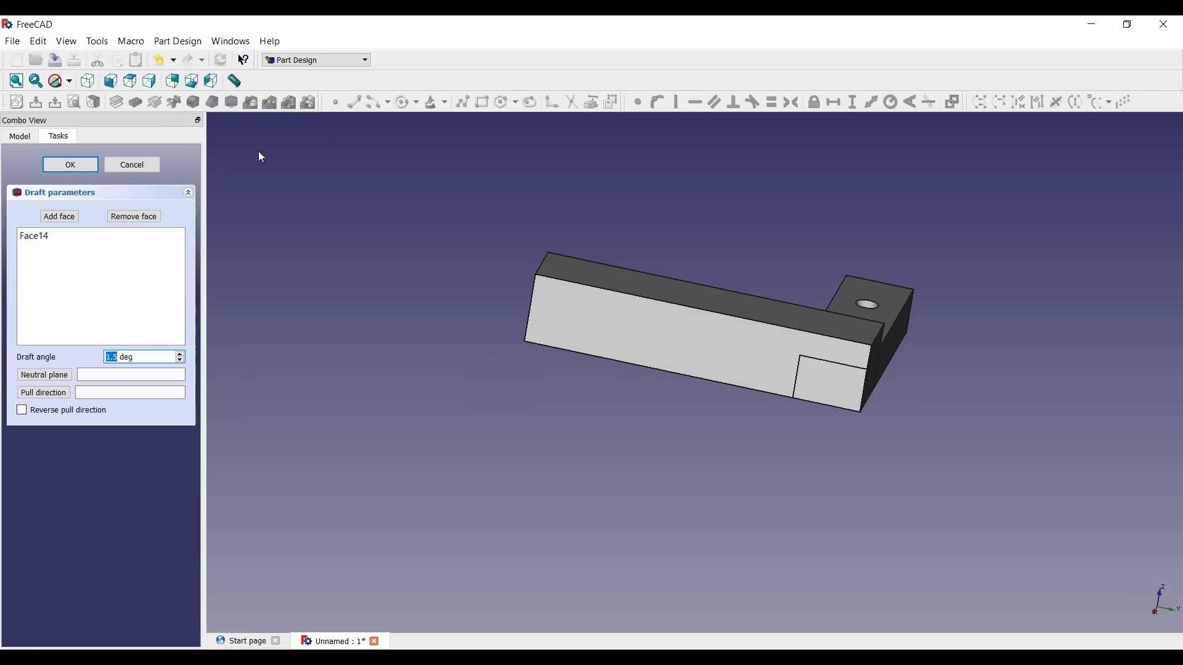
click(35, 240)
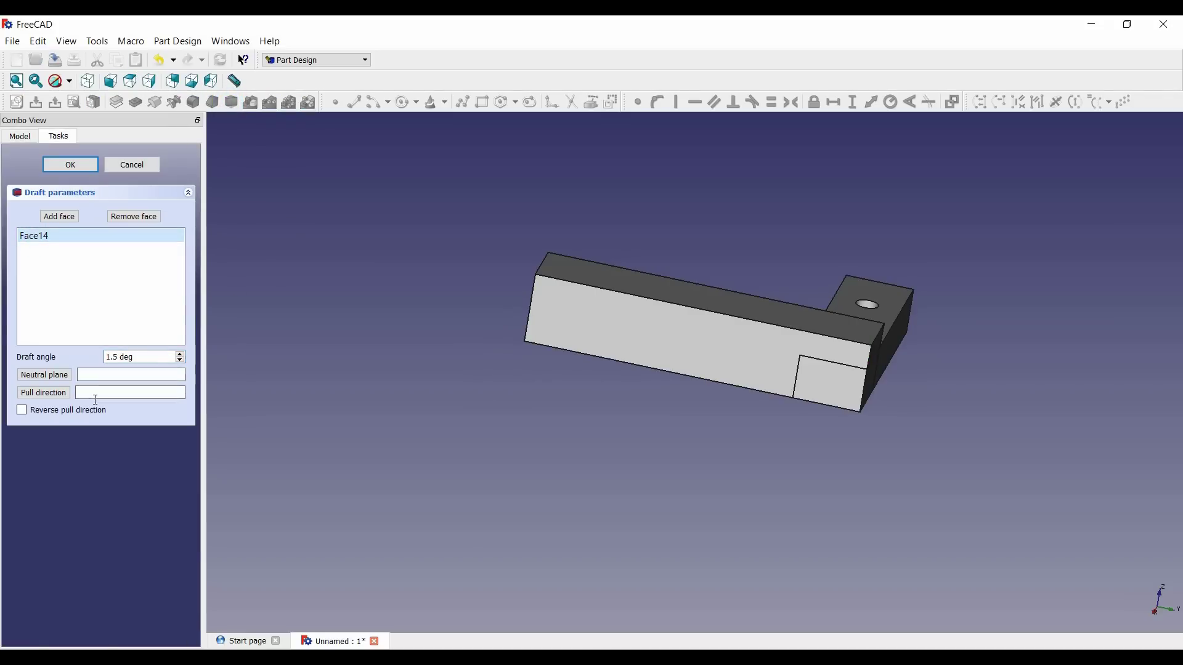
click(180, 354)
click(180, 355)
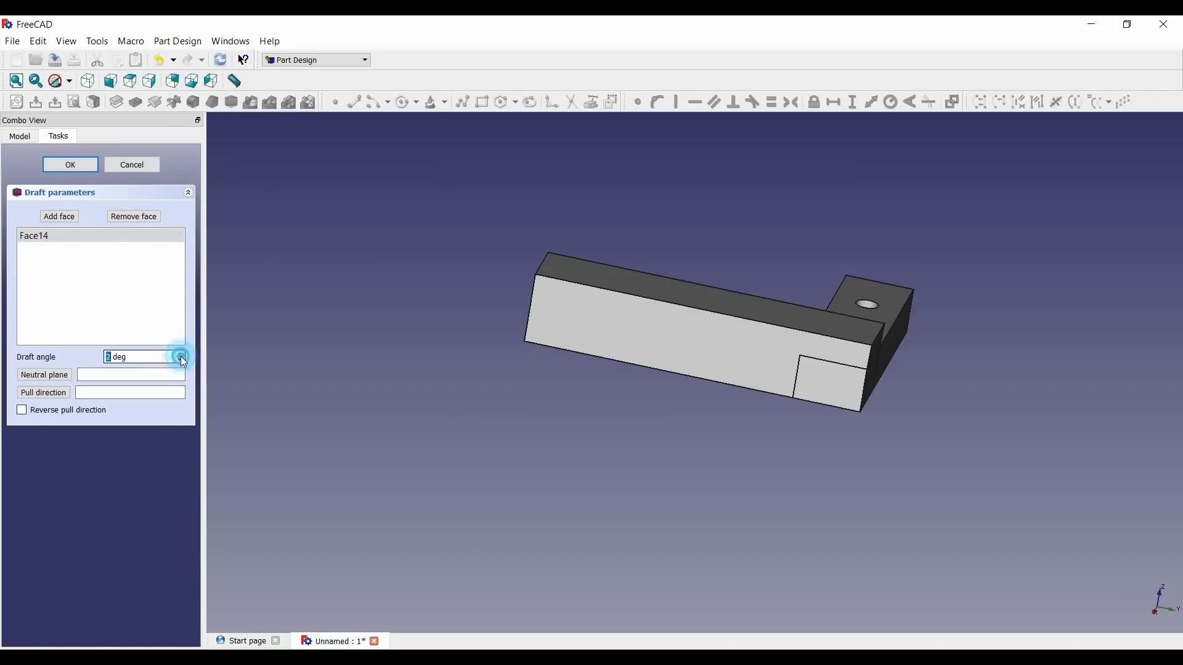
middle_drag(618, 435, 483, 388)
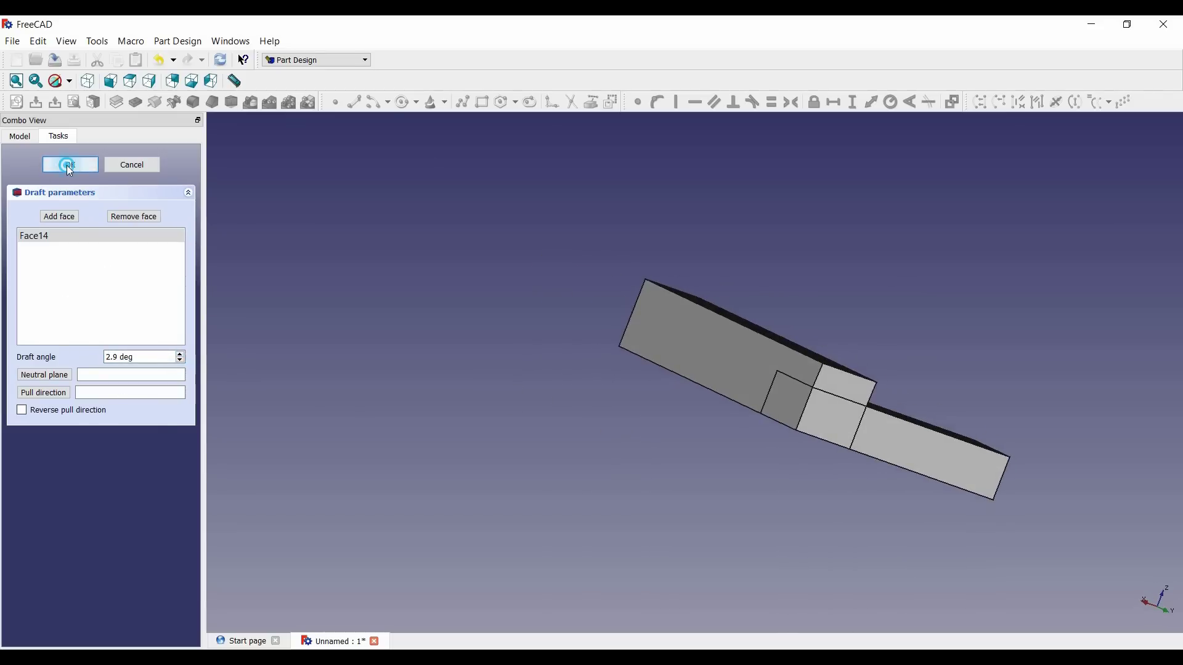
click(689, 357)
click(137, 165)
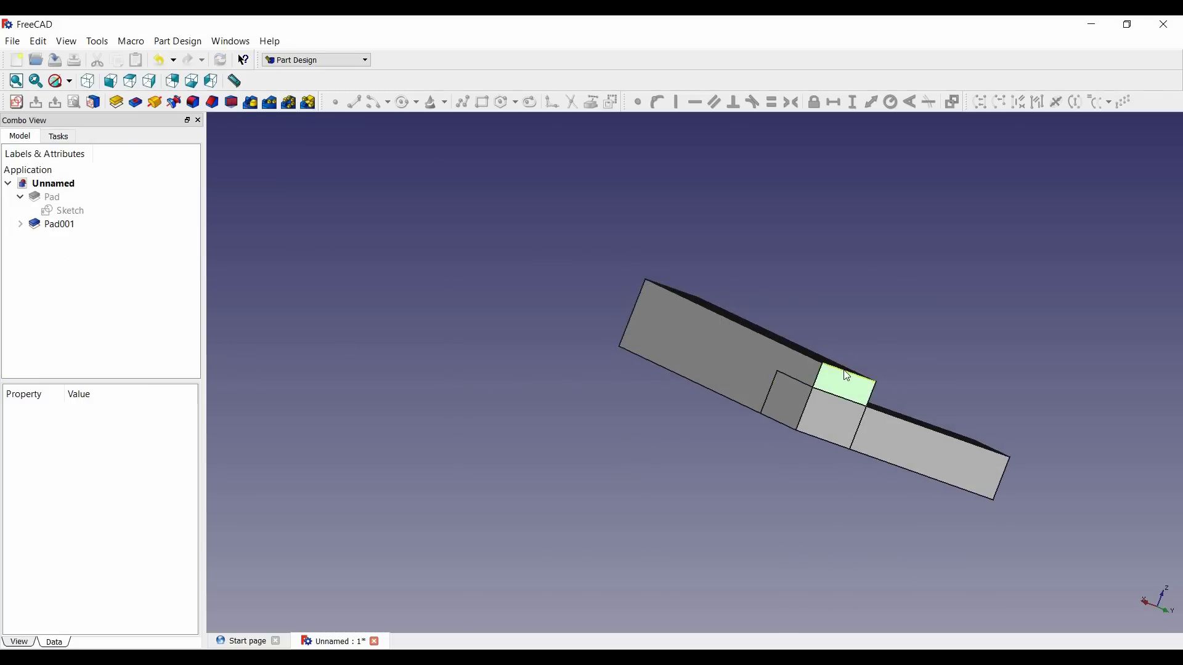
- Chamfer the selected corner edge, trying sizes 0.25 then 4.25 before confirming
click(212, 102)
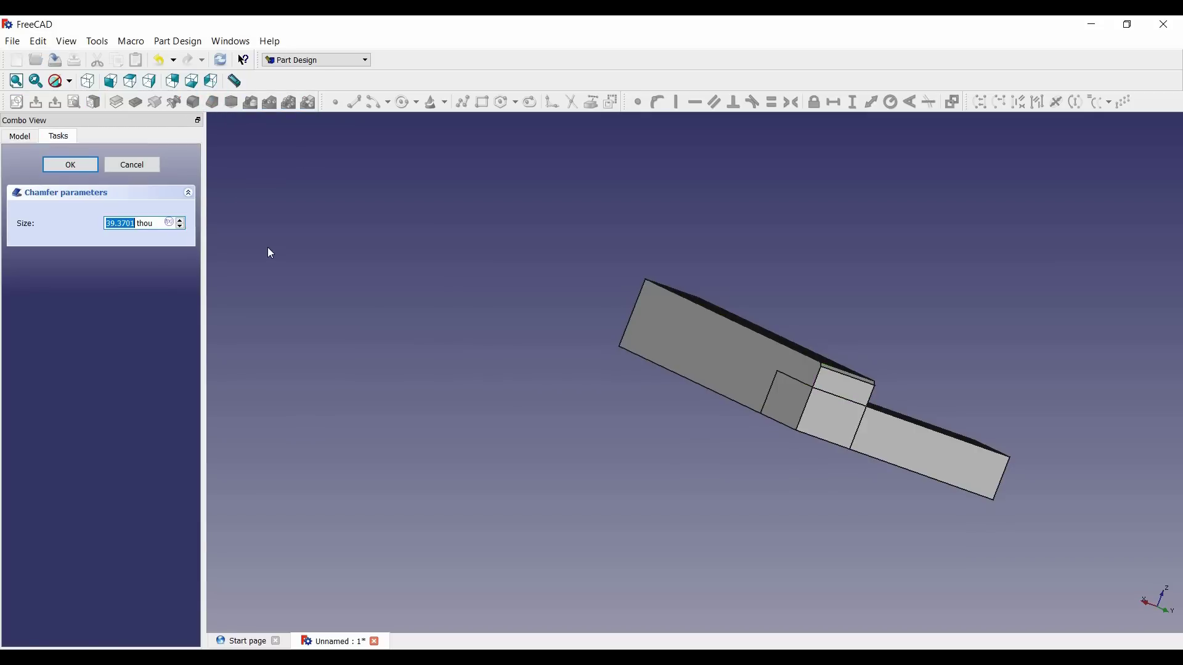
click(182, 220)
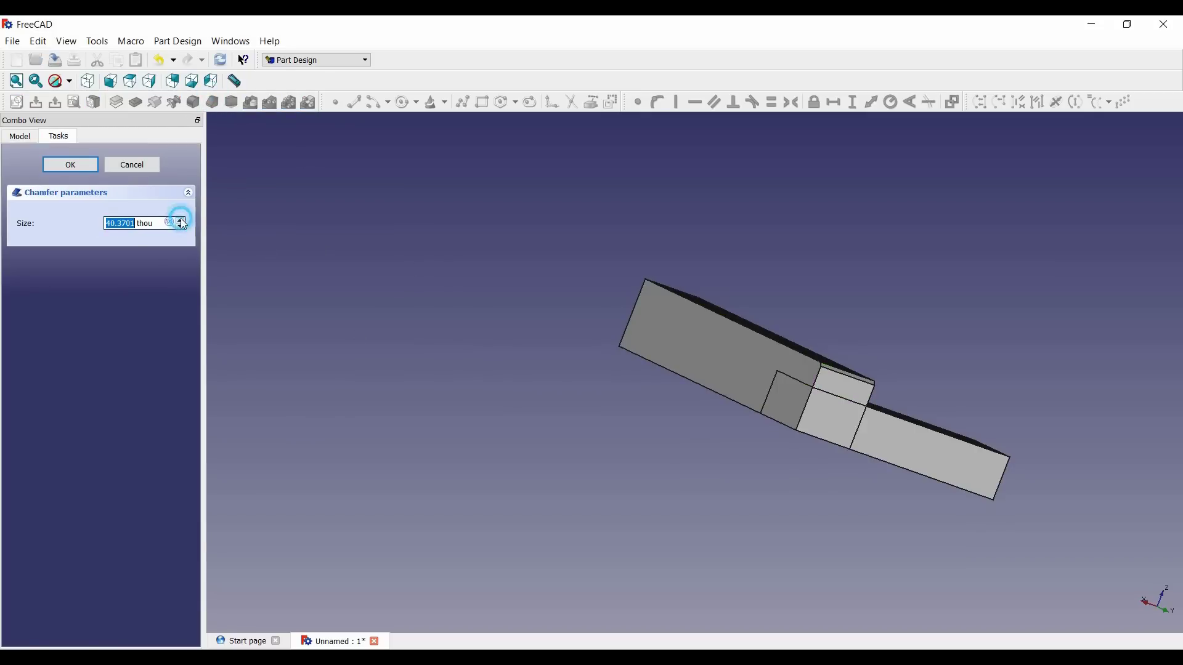
click(182, 220)
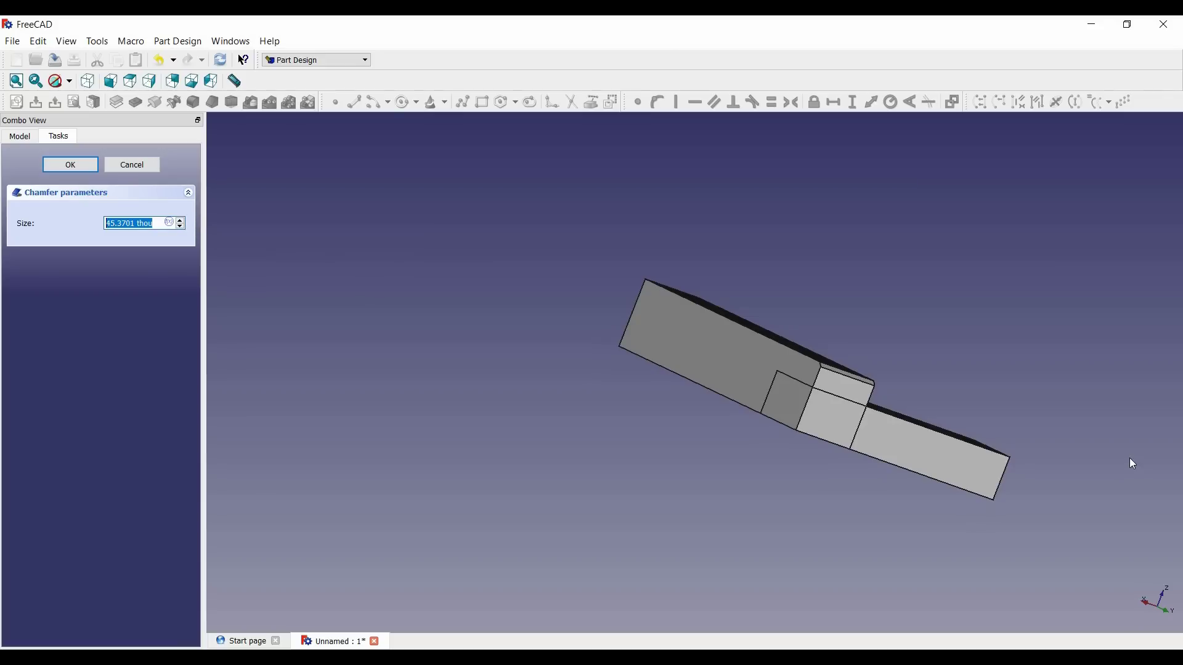
text(0.25)
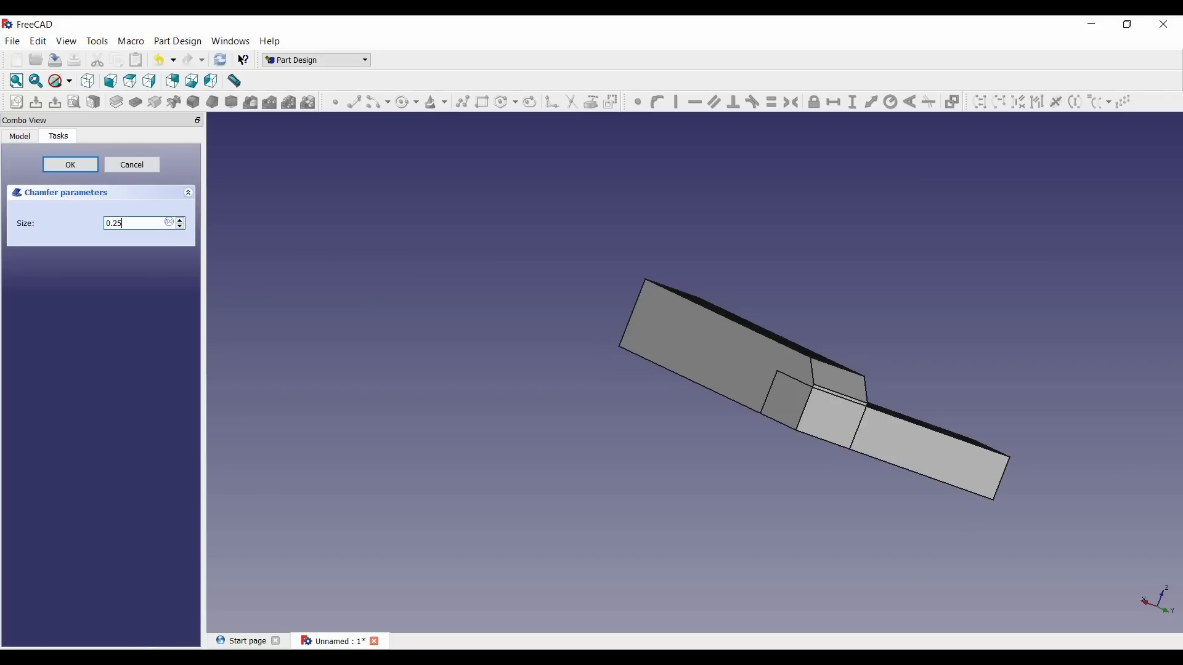
text( ")
middle_drag(462, 399, 583, 460)
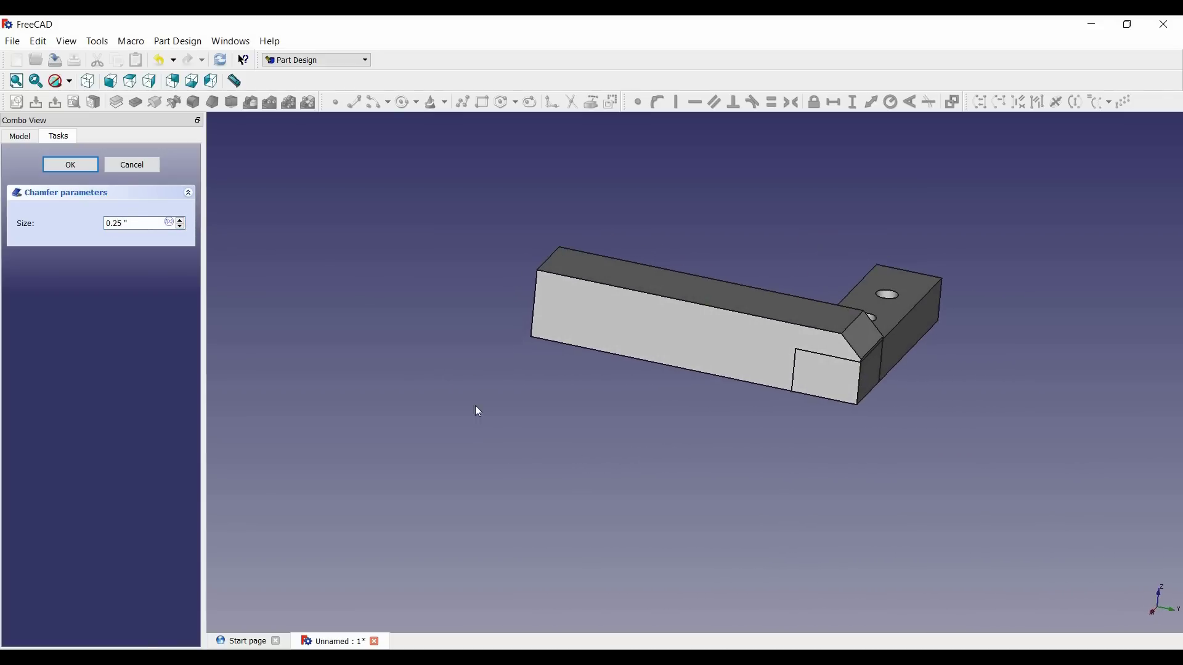
click(183, 220)
click(181, 219)
click(180, 219)
click(180, 220)
text(4.25)
key(Return)
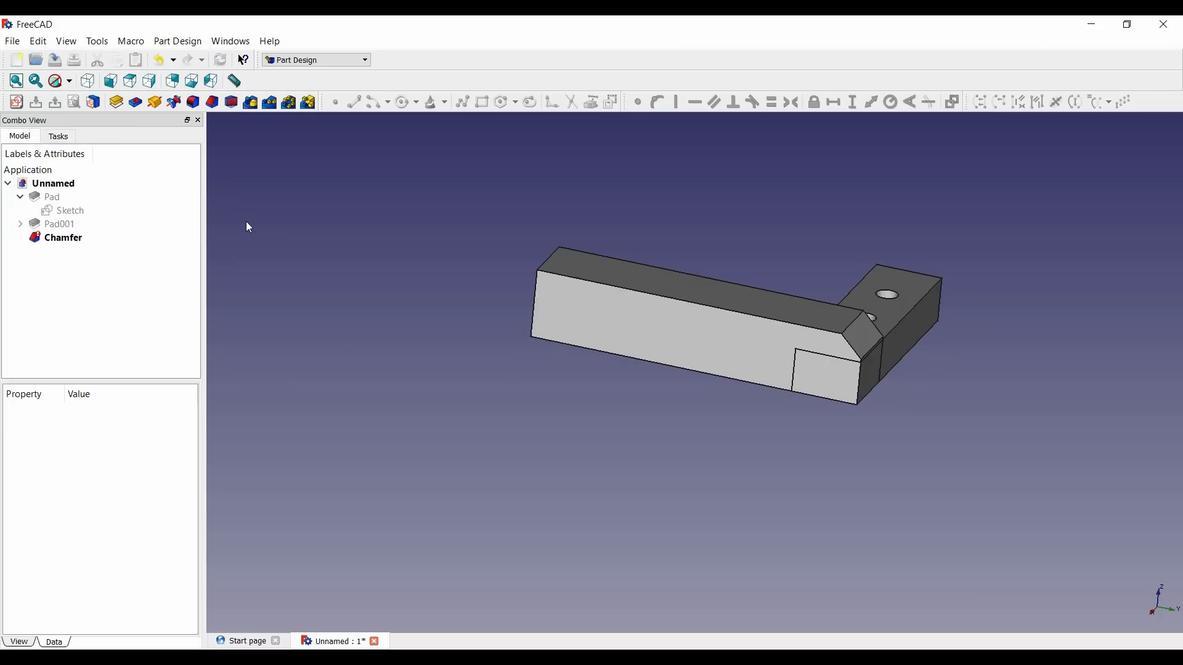
- Edit the Chamfer to 0.27 in, then start another chamfer on the chamfered edge
click(55, 240)
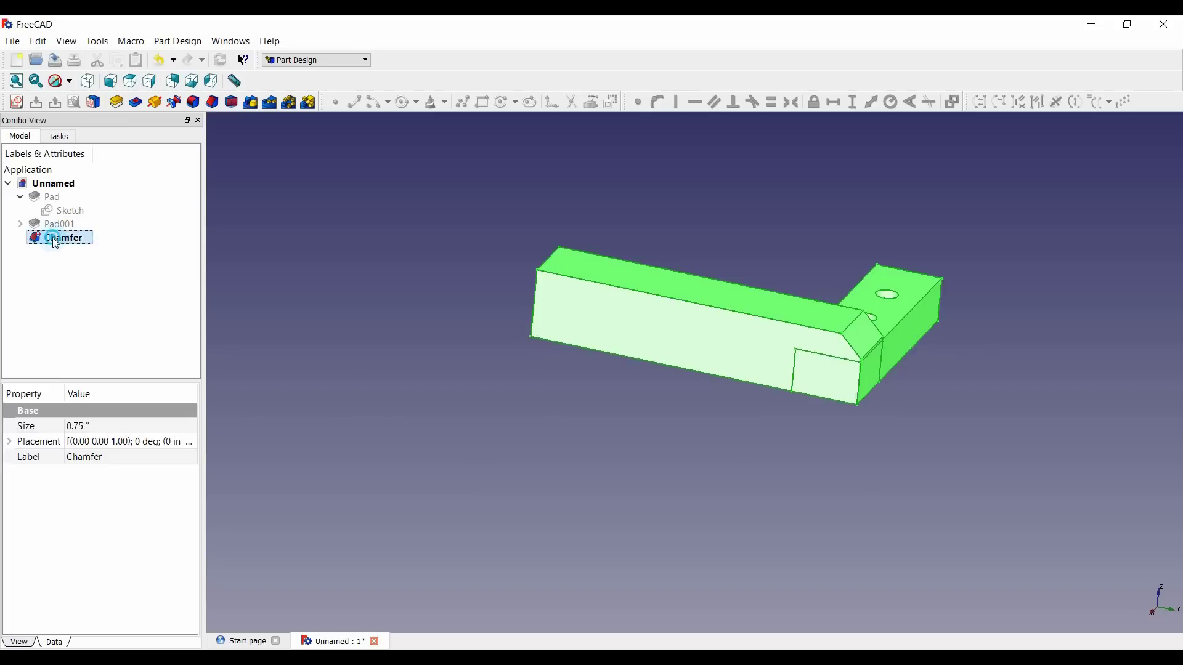
double_click(53, 238)
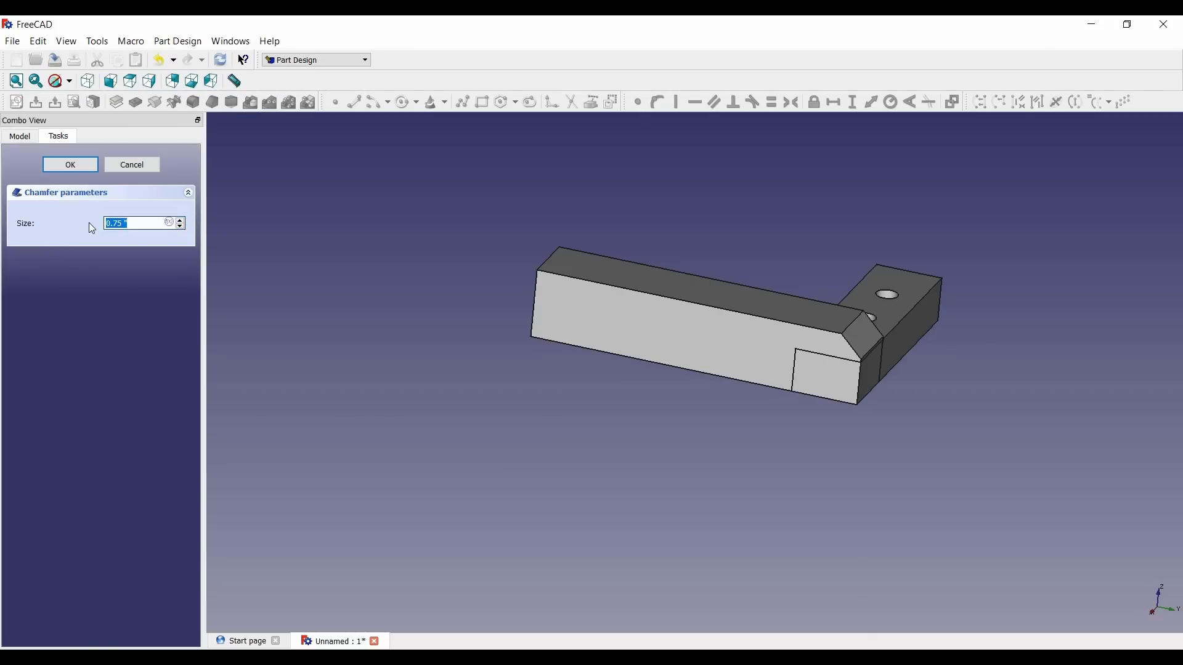
text(0.25)
key(BackSpace)
text(6)
key(BackSpace)
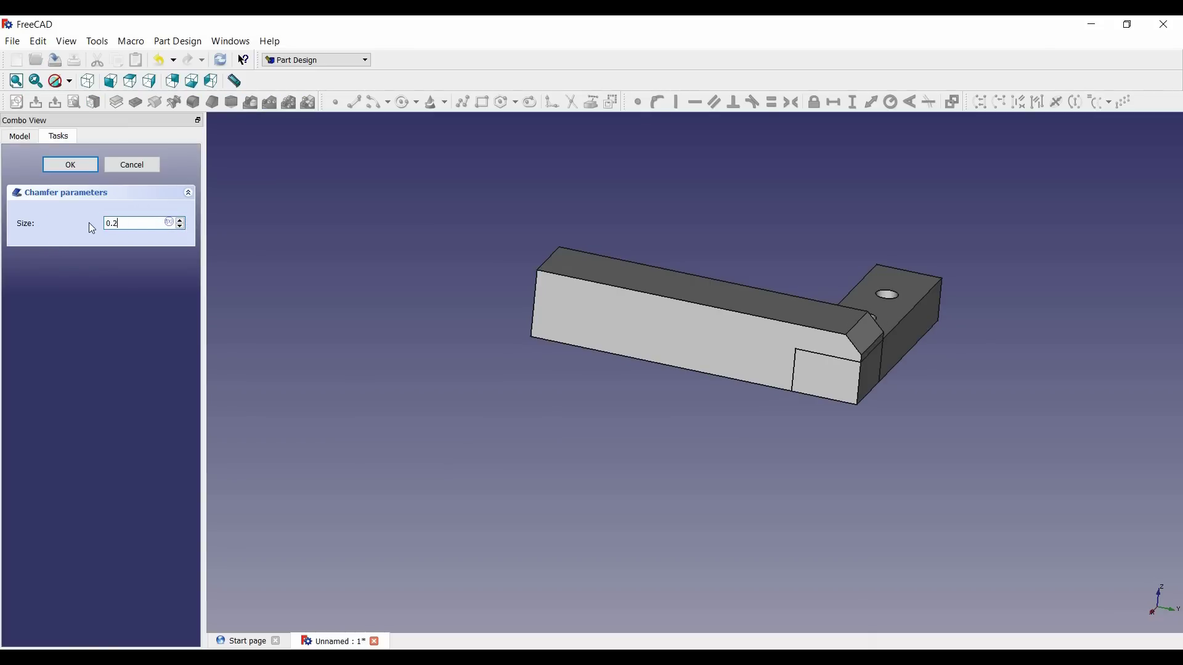
text(7)
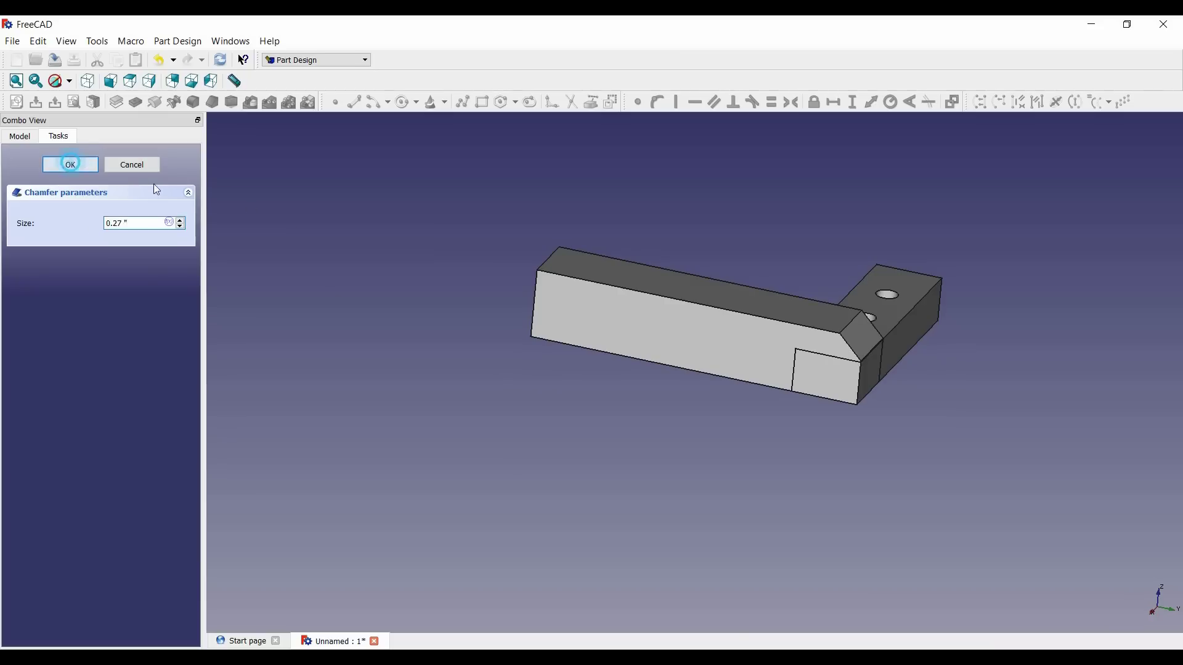
click(70, 165)
click(850, 330)
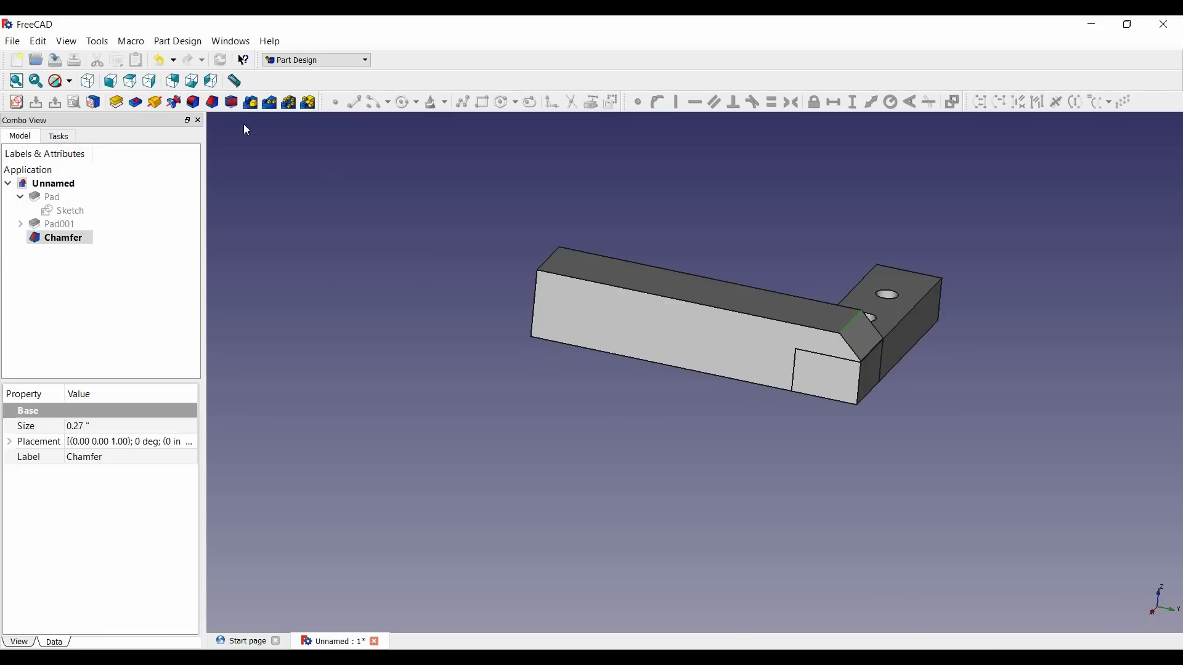
click(212, 102)
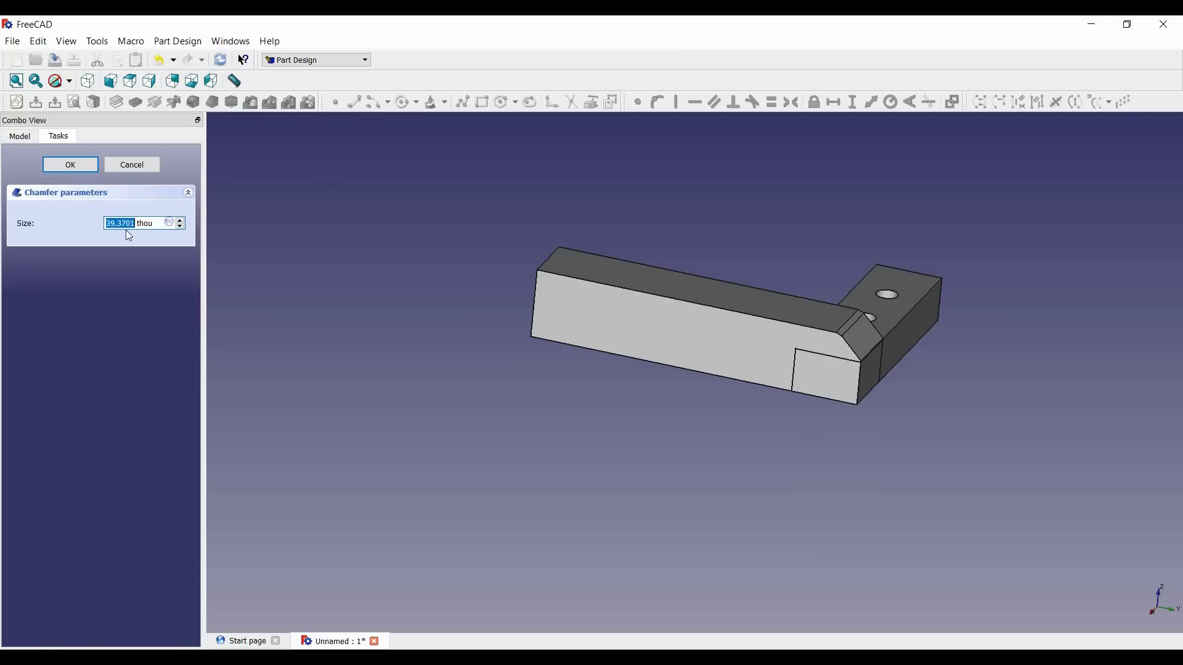
- Settle the second chamfer's Size at 0.25 in after several trial values, then apply it
key(ctrl+a)
text(0.25)
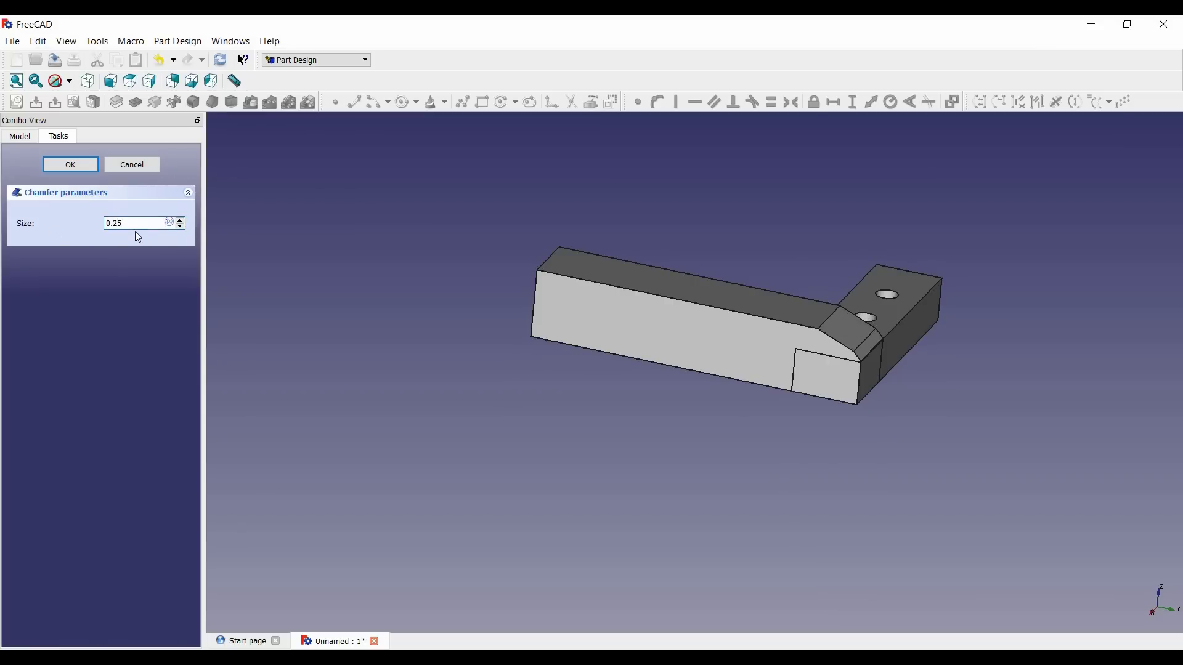
key(BackSpace)
key(BackSpace)
text(25)
key(BackSpace)
text(7)
key(BackSpace)
key(BackSpace)
text(28)
key(BackSpace)
key(BackSpace)
text(329)
key(BackSpace)
key(BackSpace)
text(25)
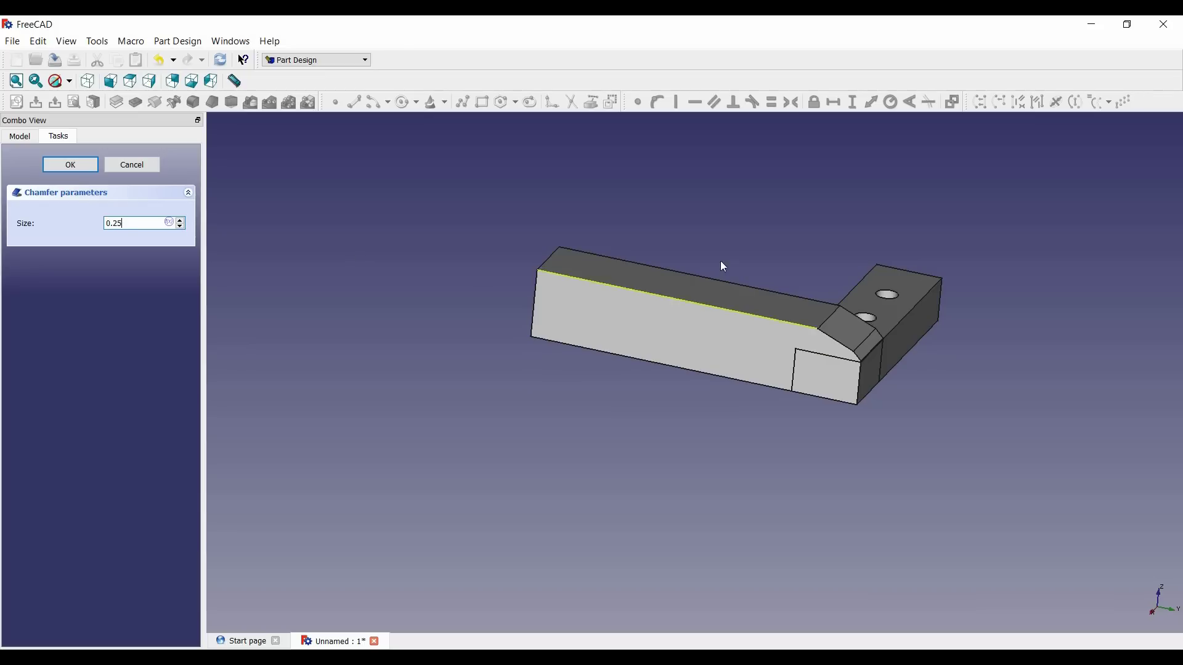
middle_drag(723, 264, 773, 243)
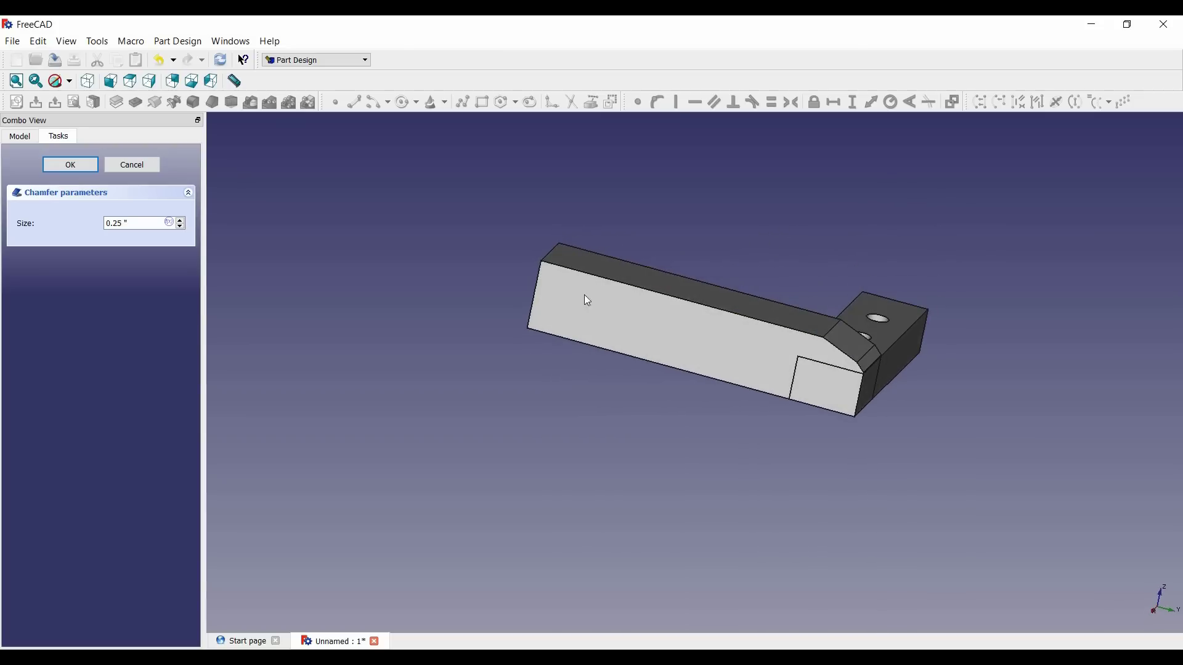
click(71, 167)
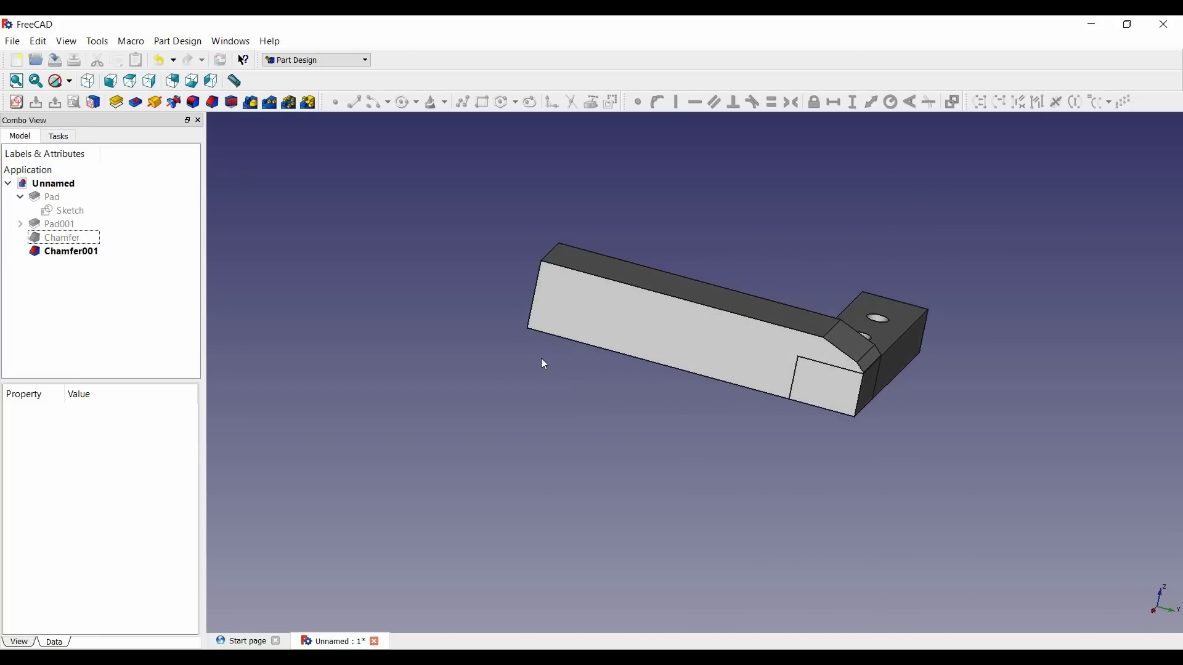
- Save the document as 'Leuver Stop Version 1' and orbit so the holed tab faces forward
click(14, 45)
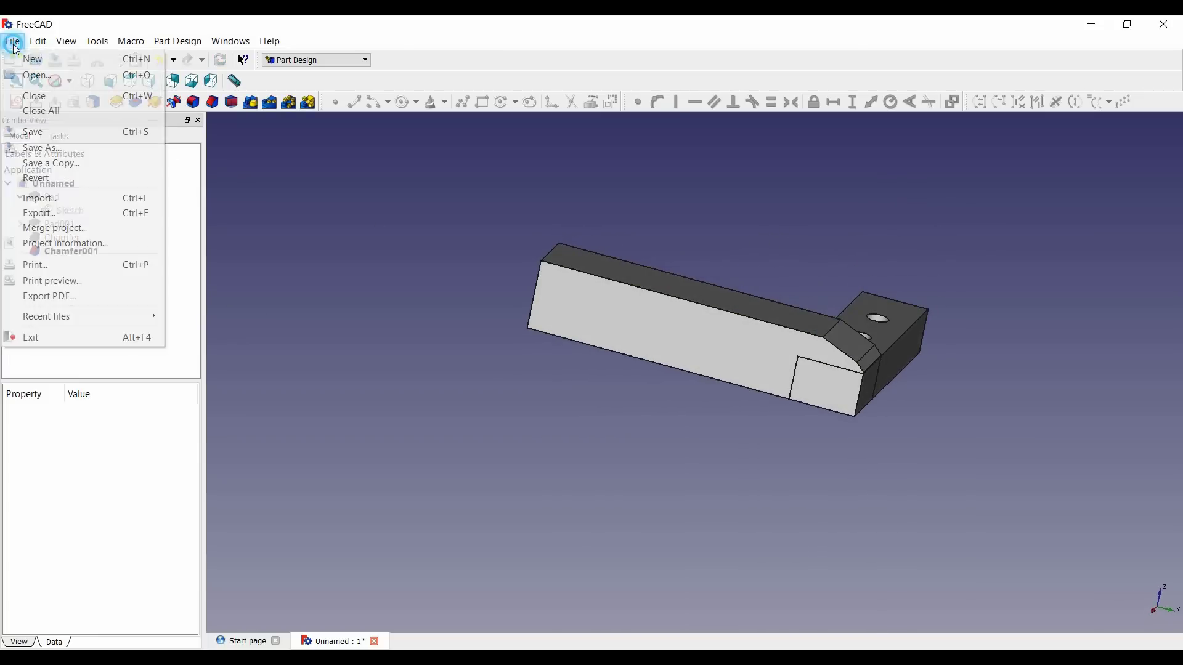
click(41, 148)
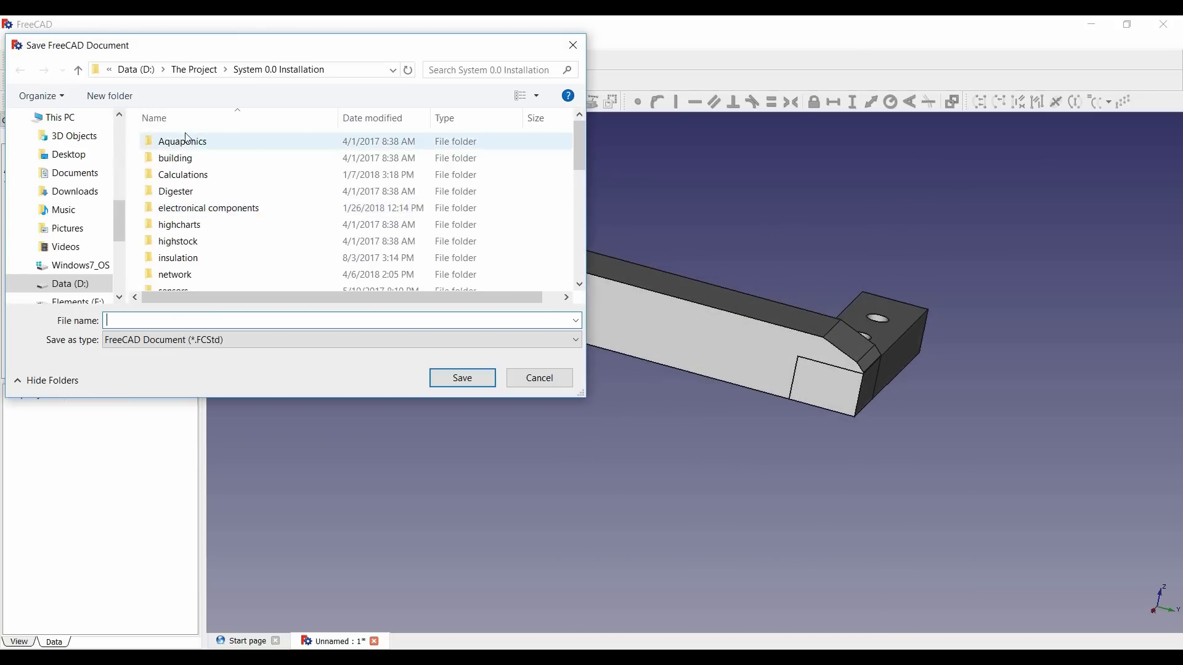
scroll(317, 217, down, 10)
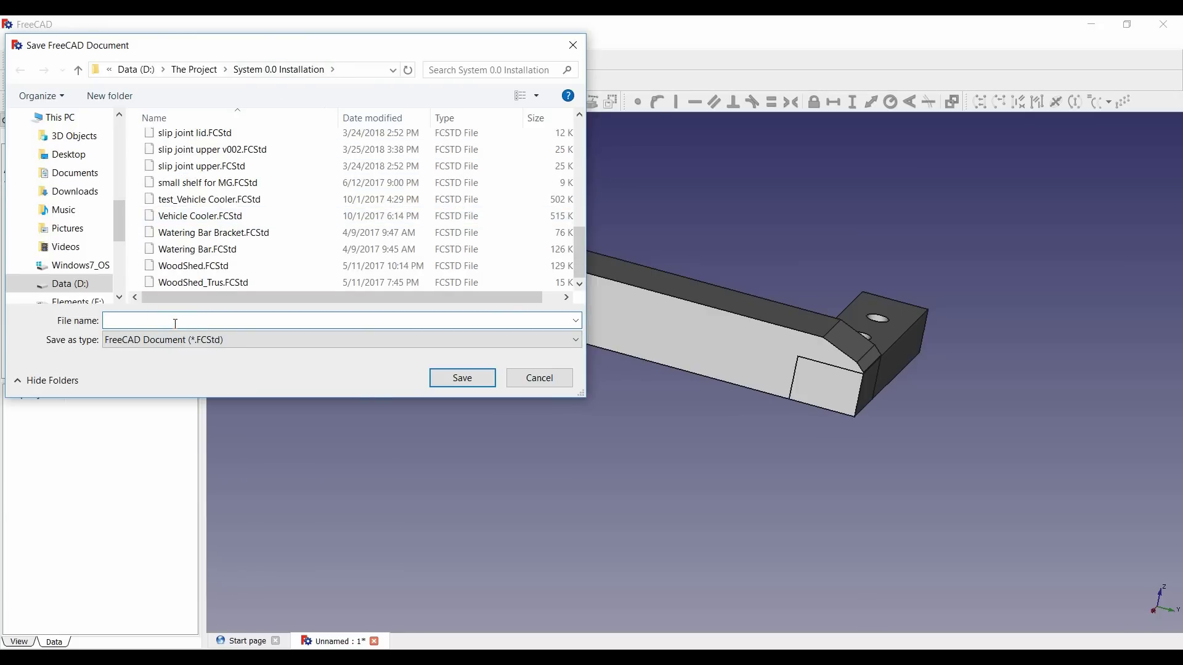
text(Leuver Stop Version 1)
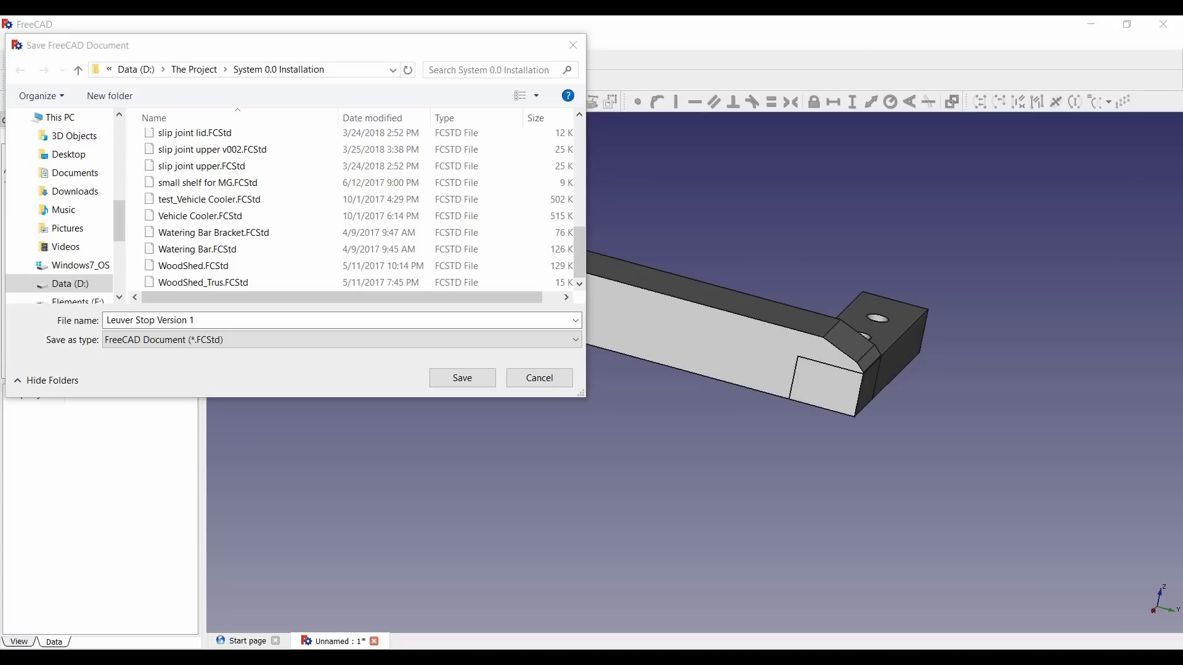
click(468, 382)
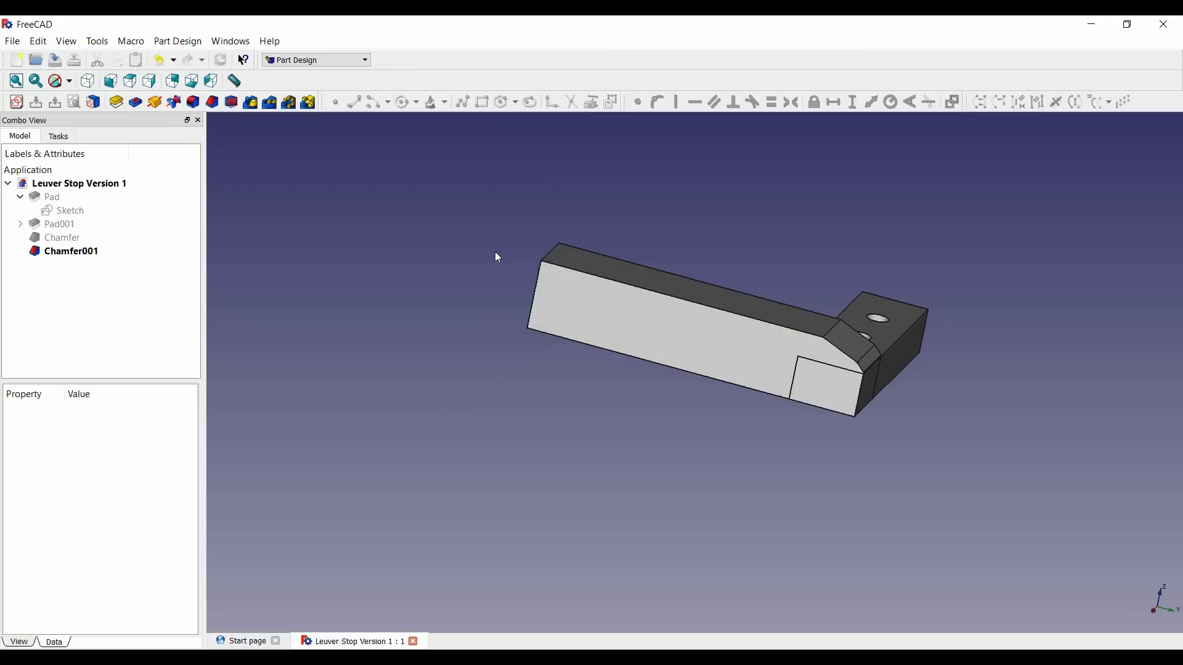
middle_drag(494, 252, 504, 309)
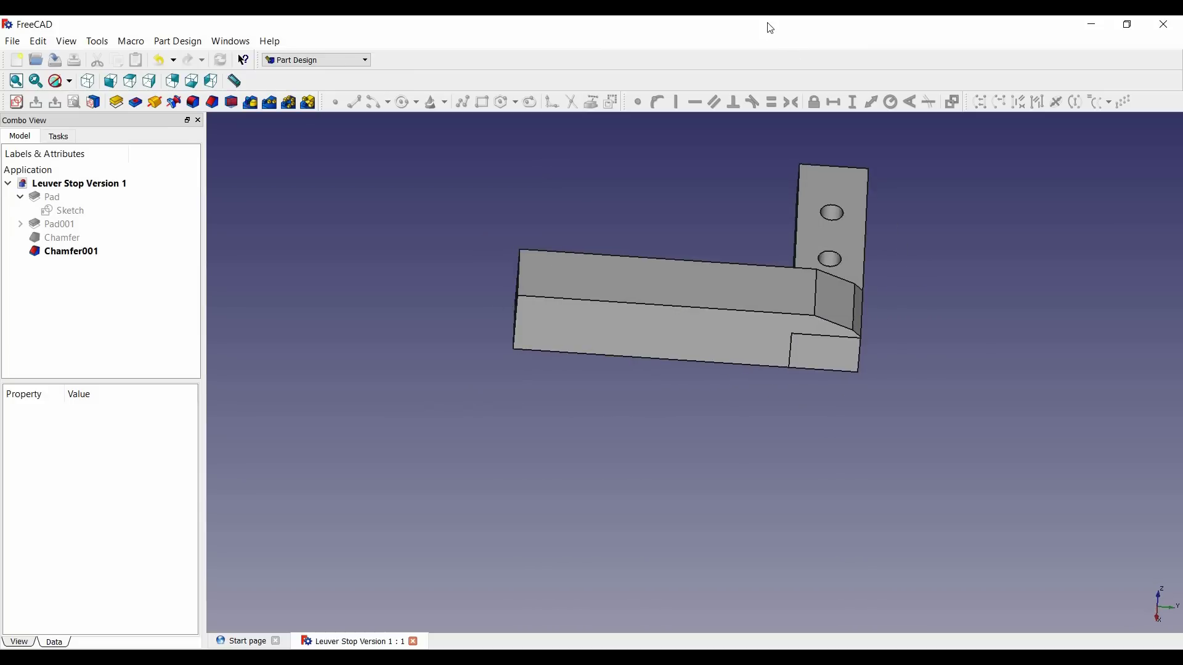
- Check Save As file types in FreeCAD, keep FreeCAD Document, and cancel
mouse_move(934, 657)
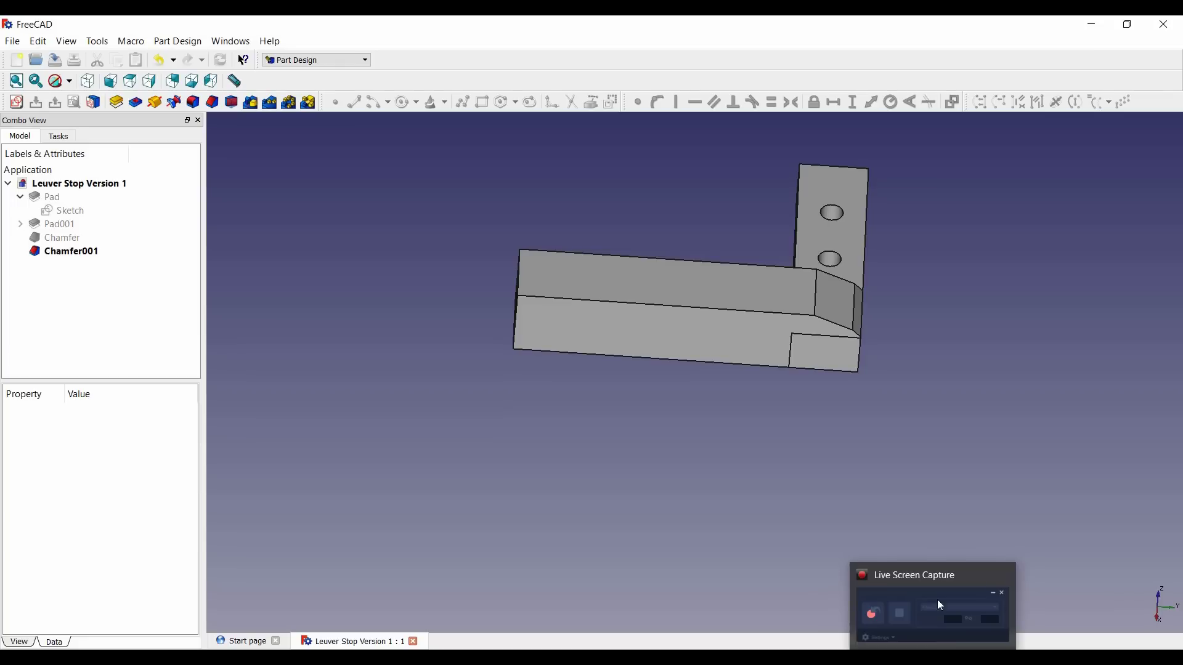
click(840, 441)
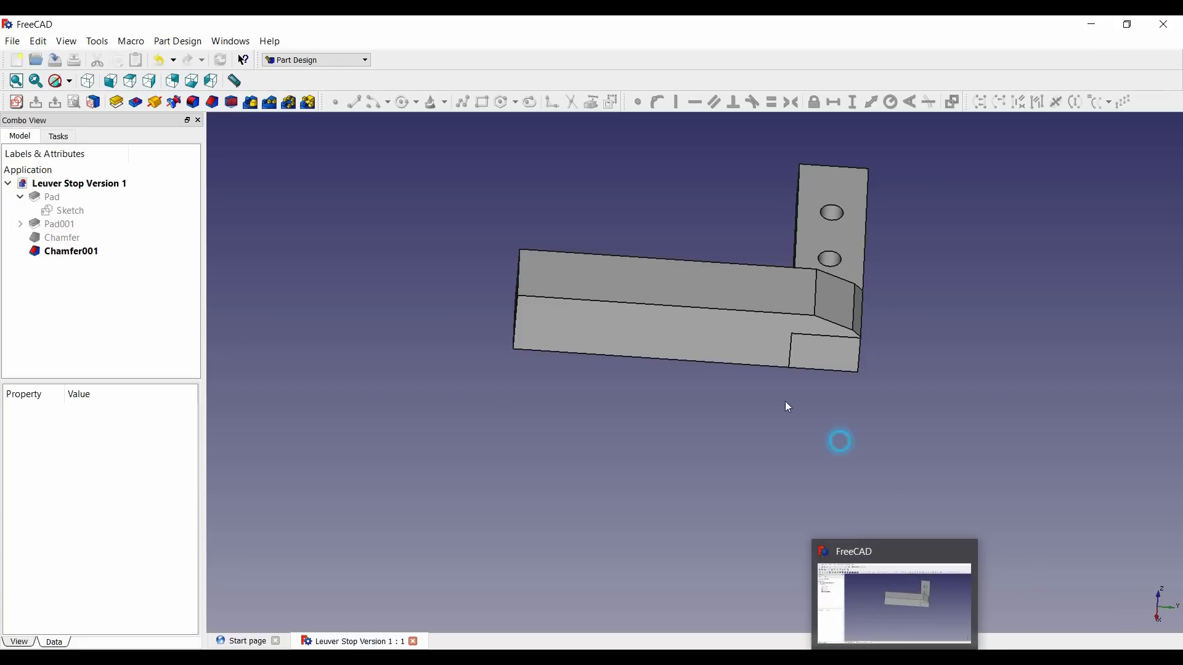
click(13, 41)
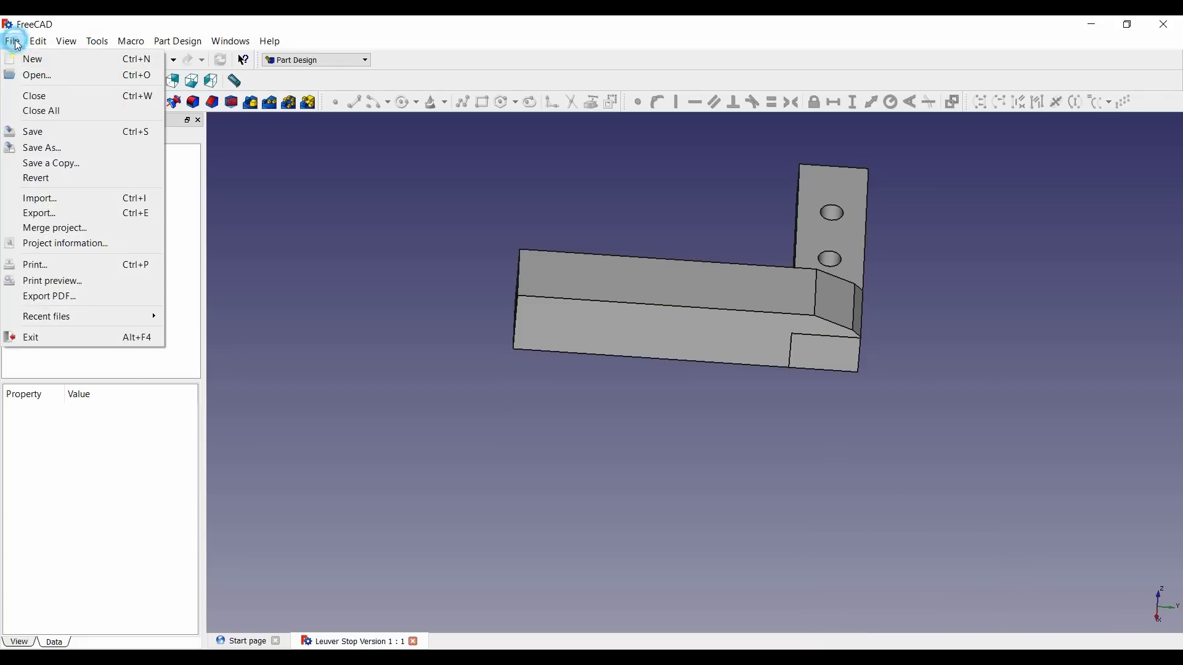
click(40, 152)
click(206, 340)
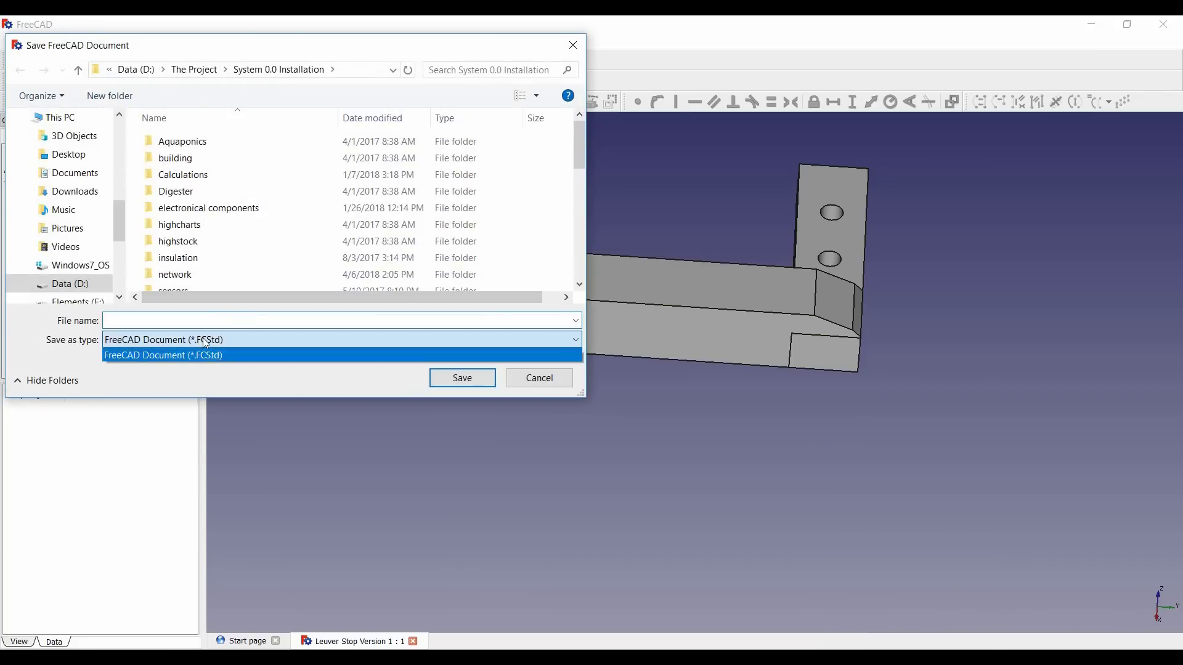
click(206, 343)
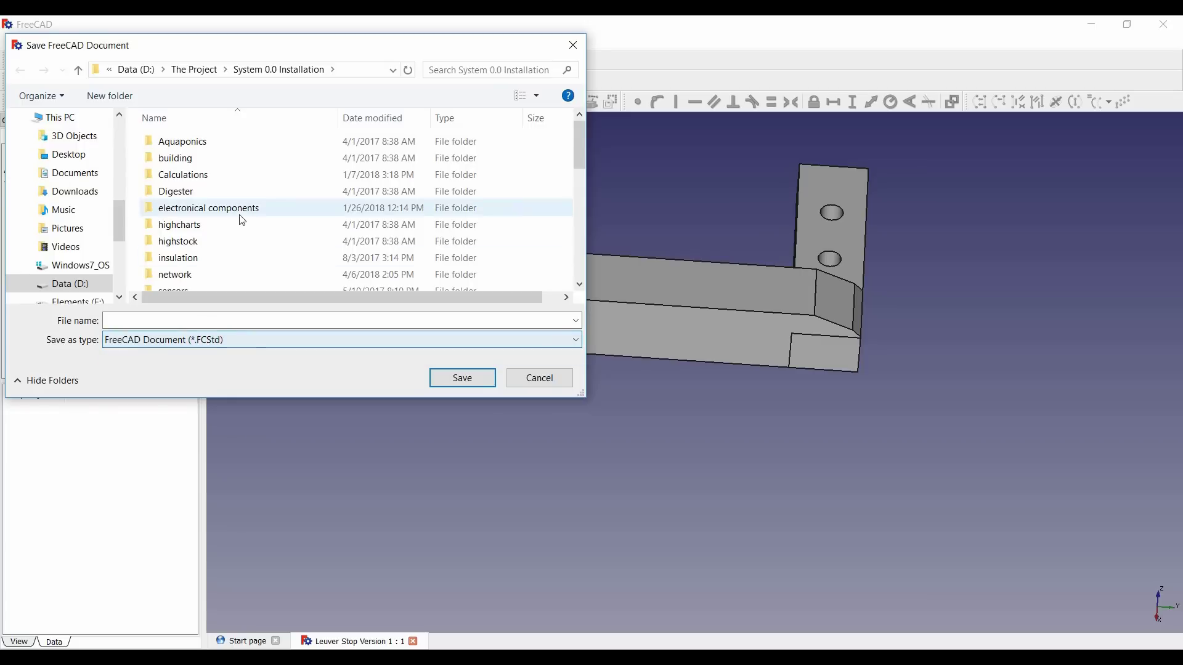
click(539, 377)
- Select Chamfer001, choose STL Mesh in Export and cancel, then switch to Cura and dismiss its prompt
click(13, 40)
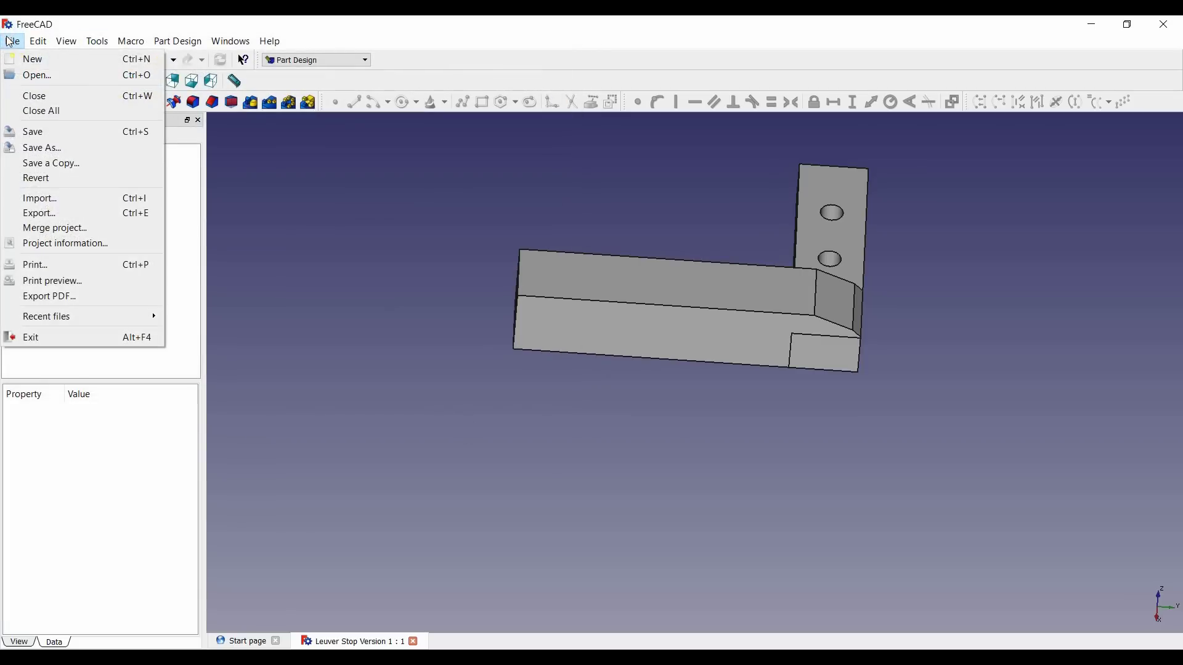
click(43, 213)
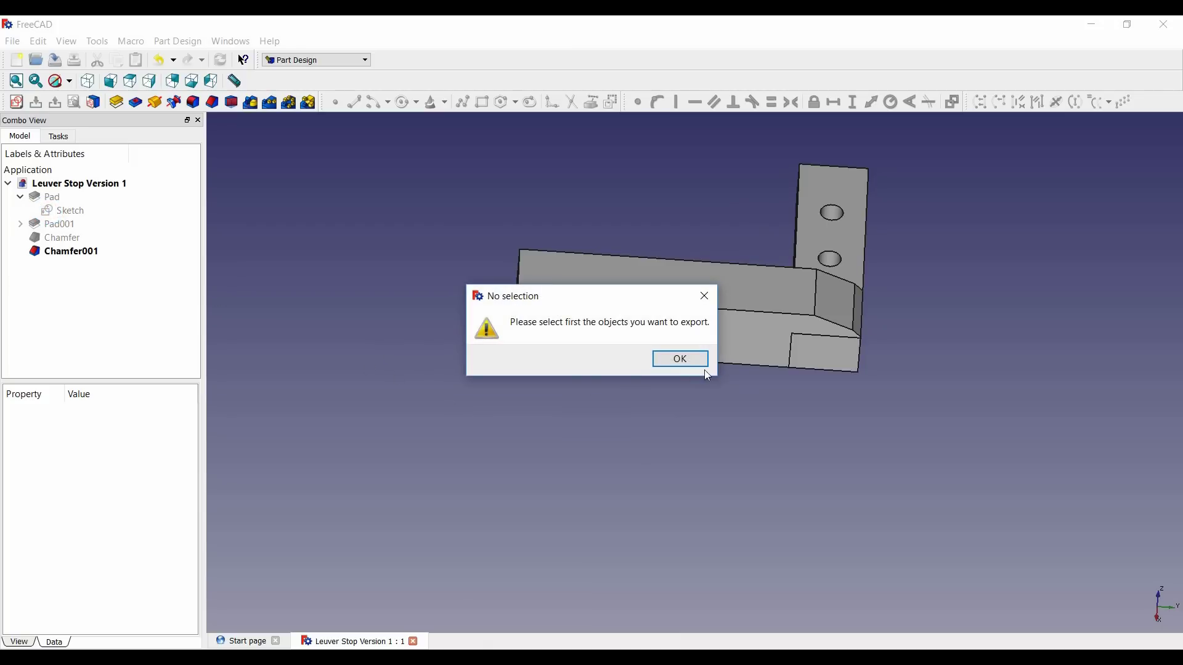
click(683, 361)
click(74, 252)
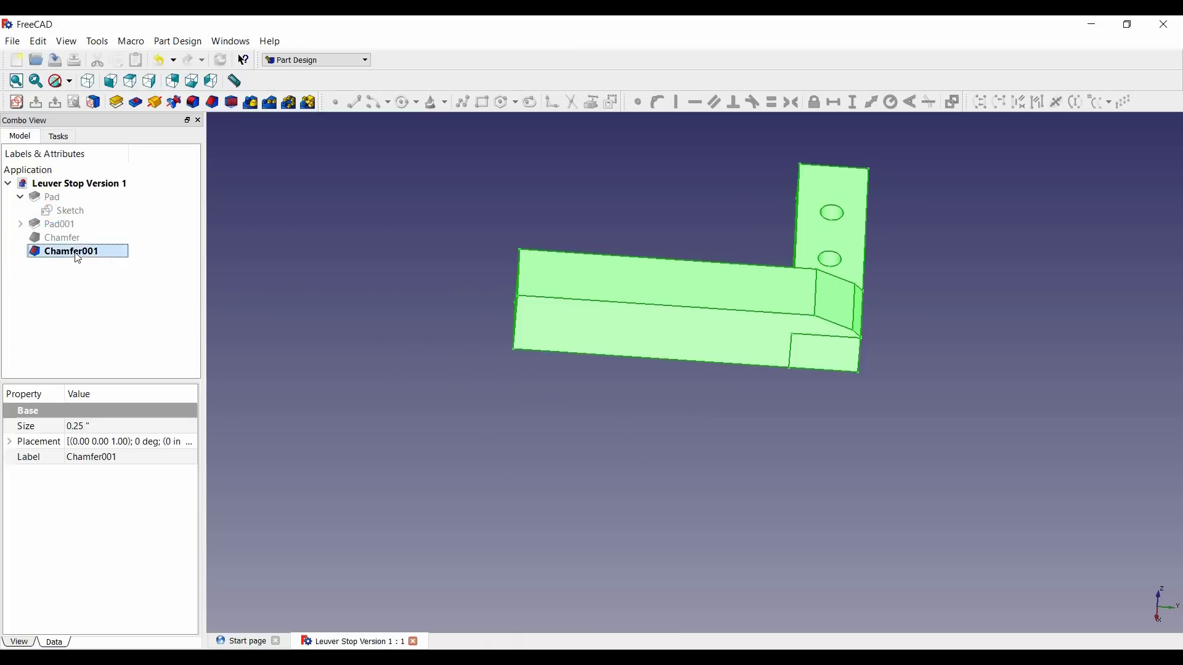
click(12, 41)
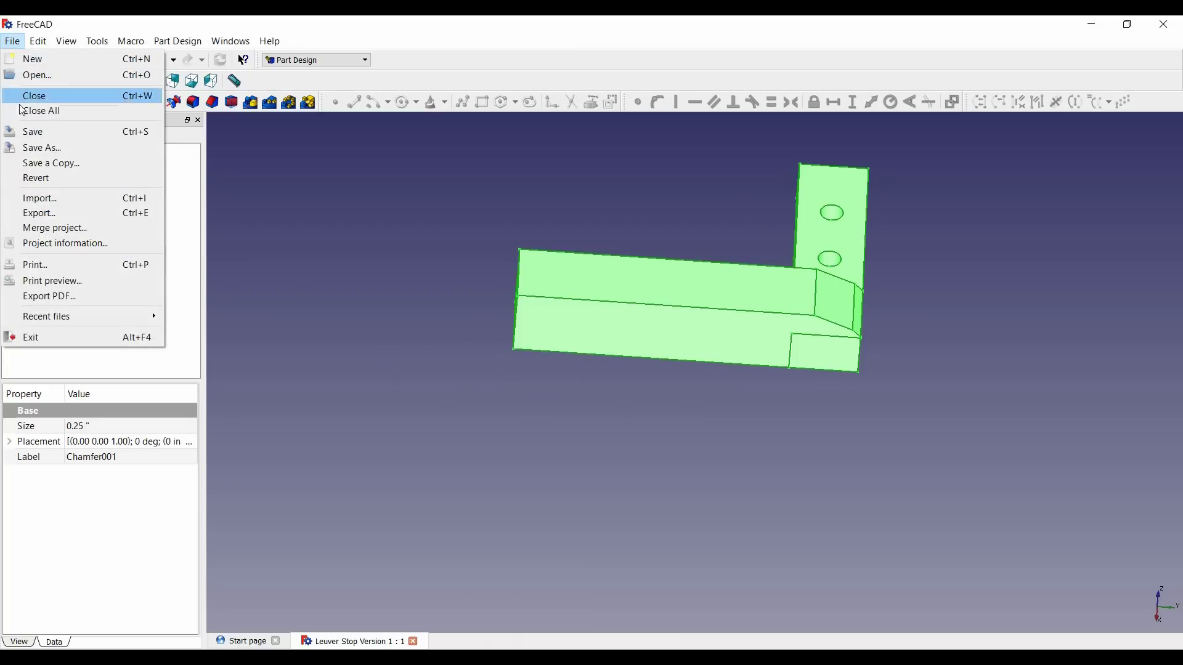
click(43, 212)
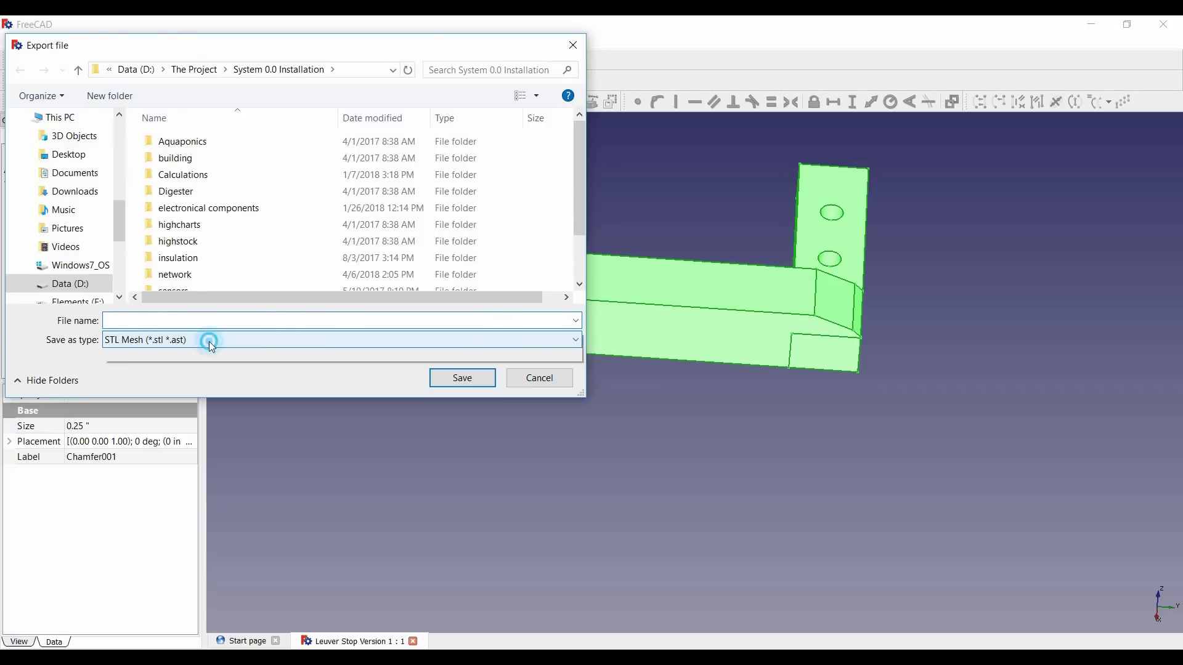
click(209, 342)
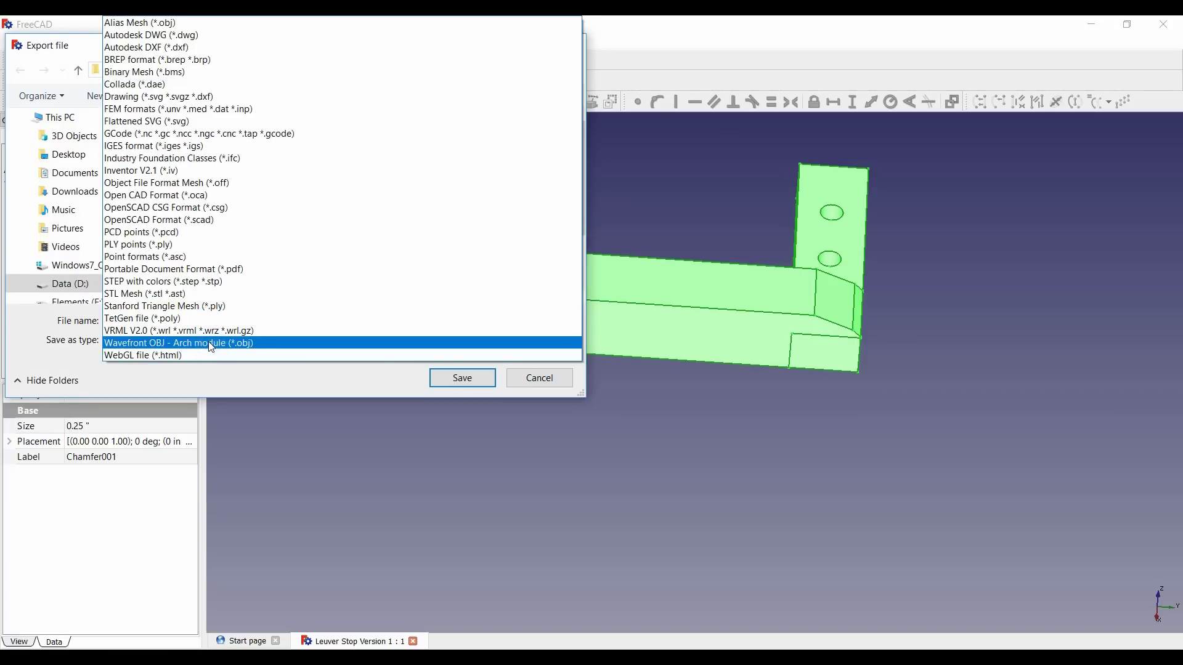
click(670, 438)
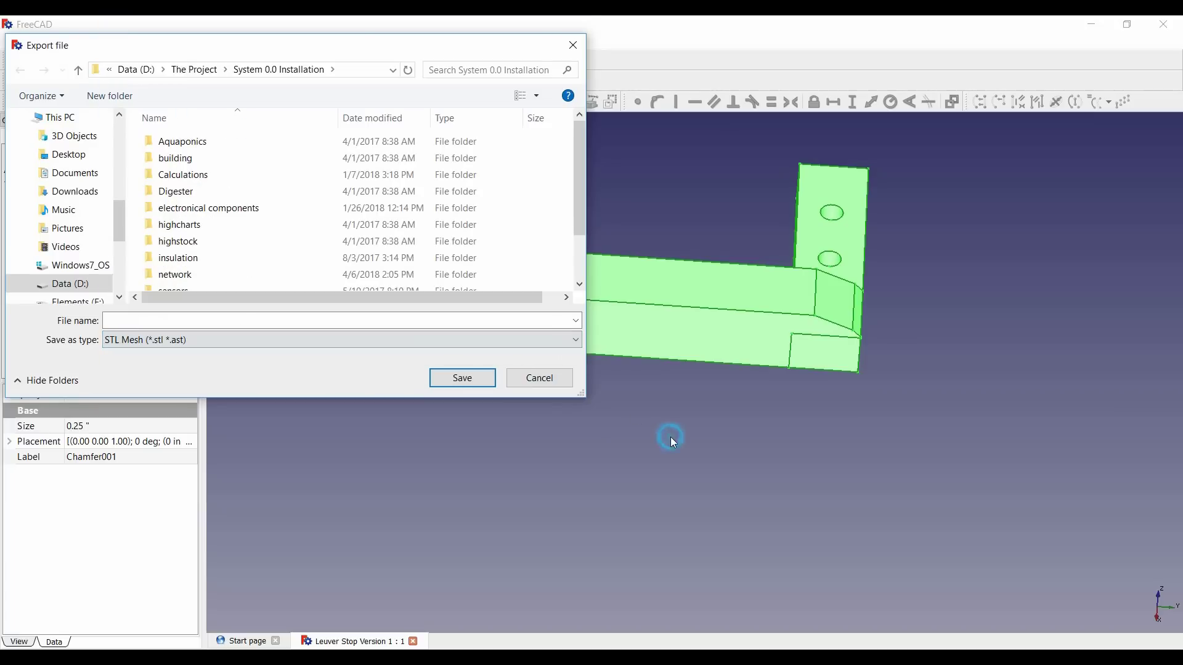
click(546, 380)
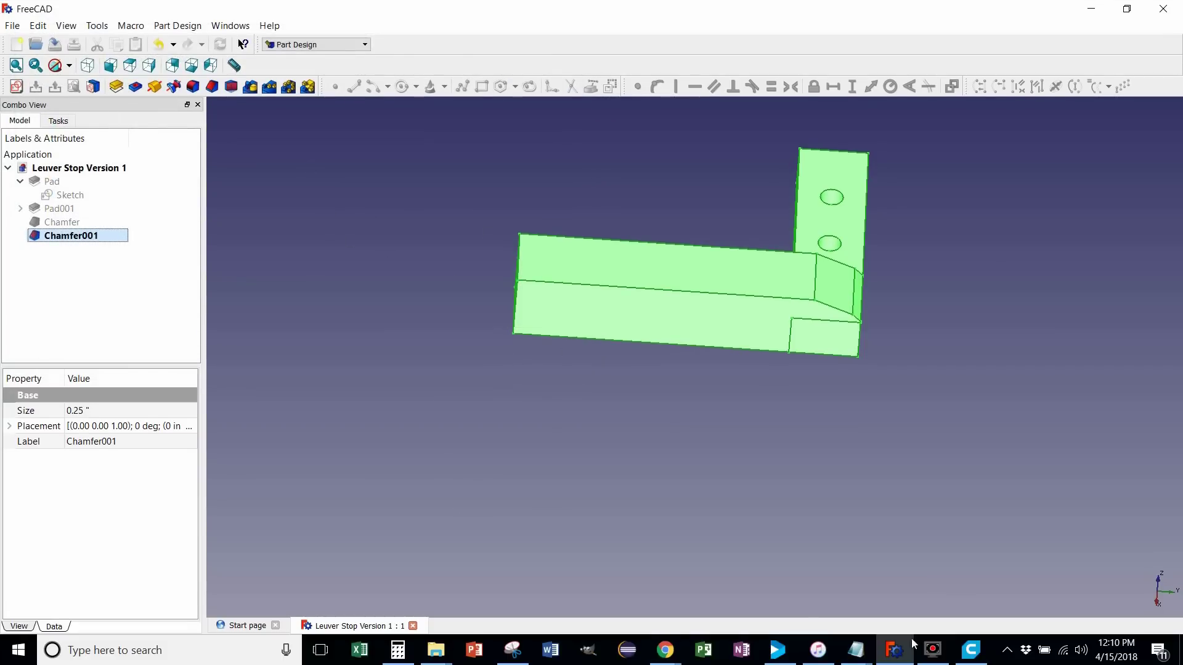
click(972, 650)
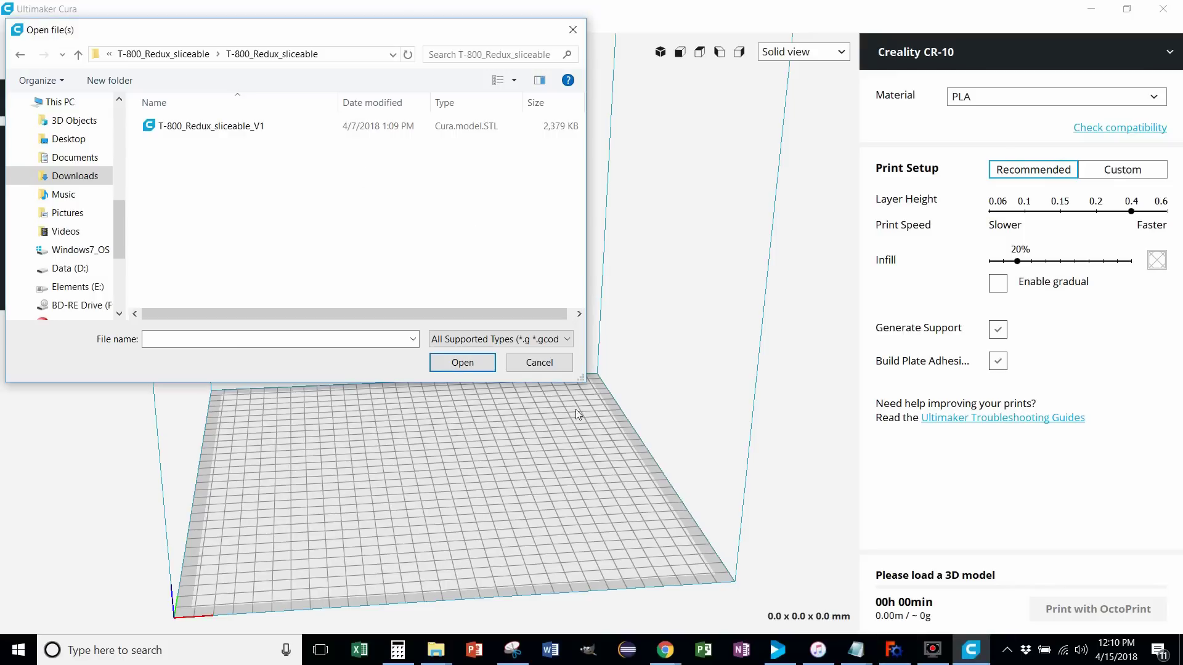
click(532, 369)
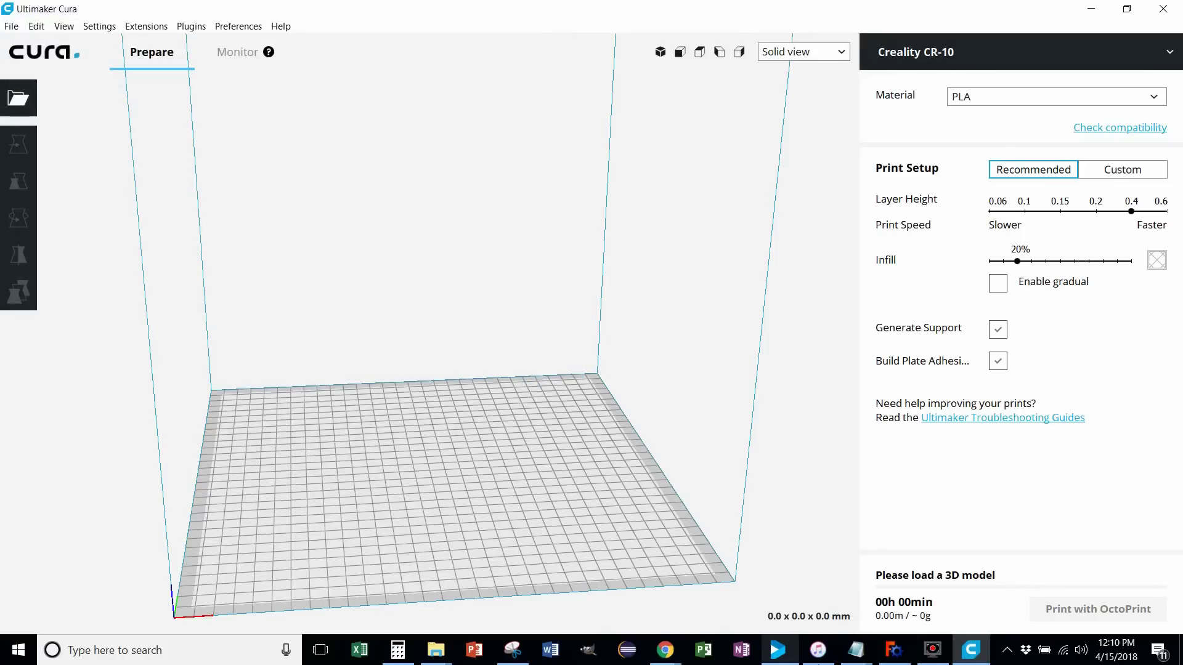
- Export the bracket from FreeCAD as an STL mesh named 'Leuver Stop Version 1'
click(895, 650)
click(12, 27)
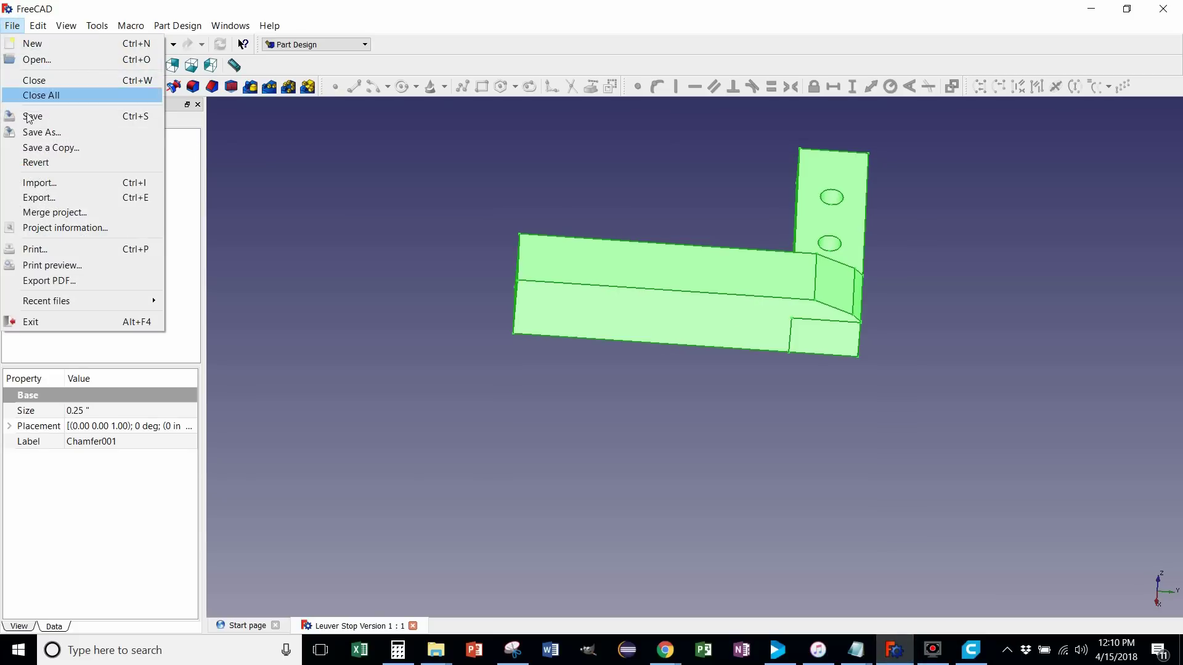
click(43, 196)
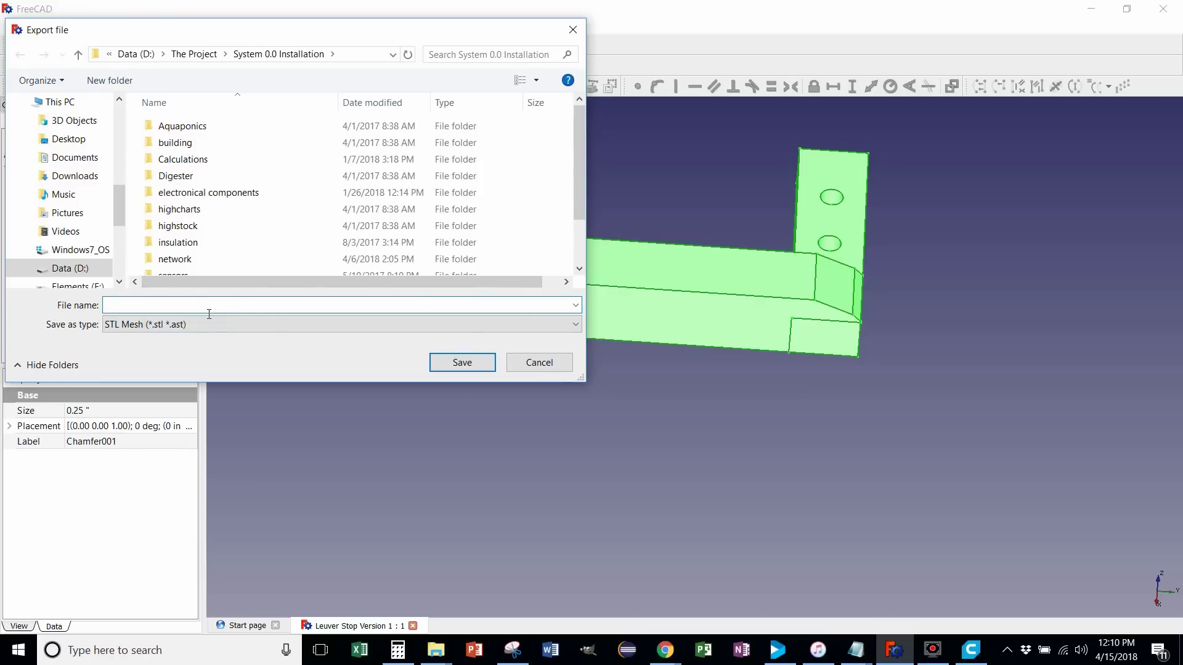
text(Le)
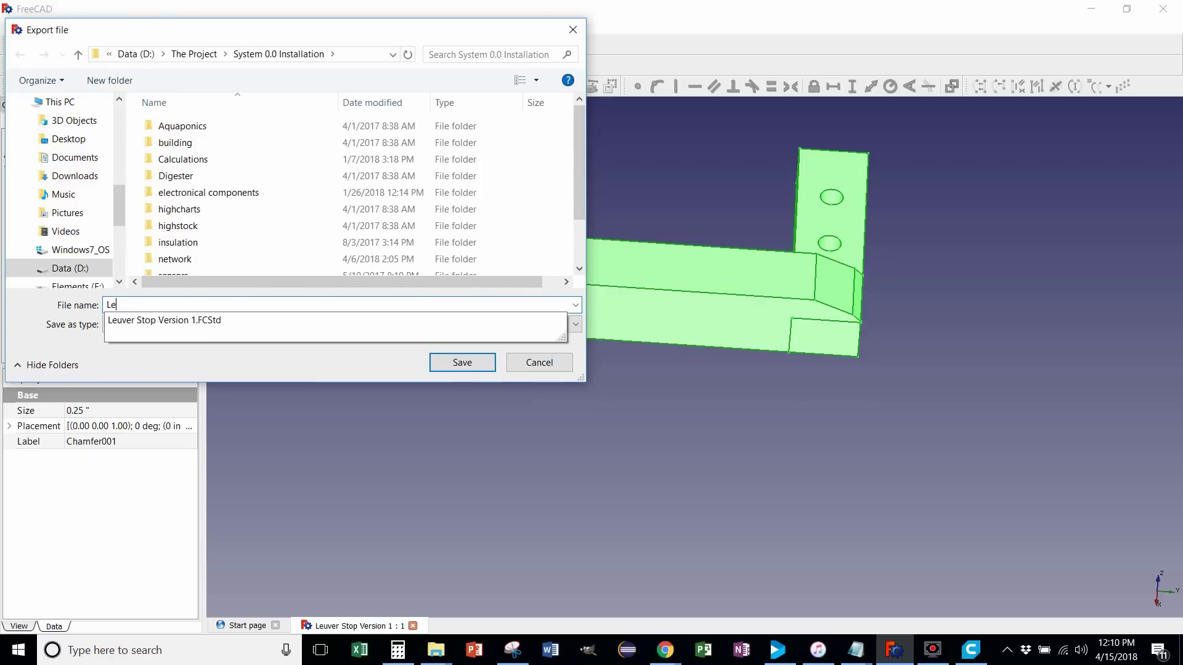
text(uver Stop Version 1)
click(285, 366)
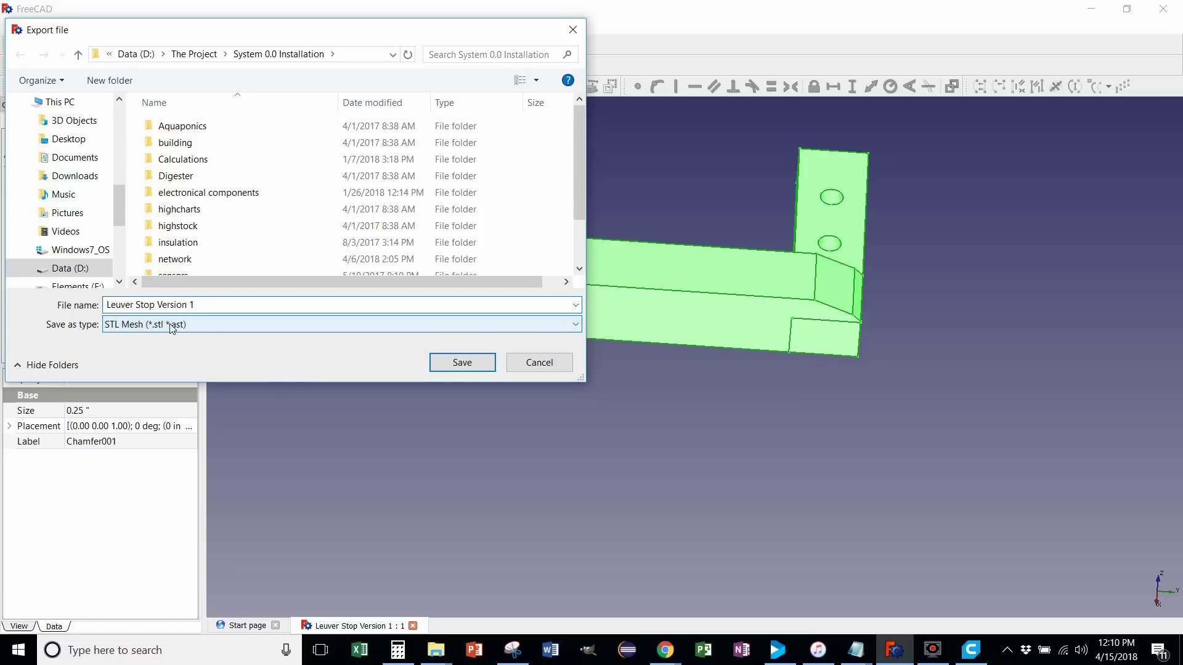
click(459, 364)
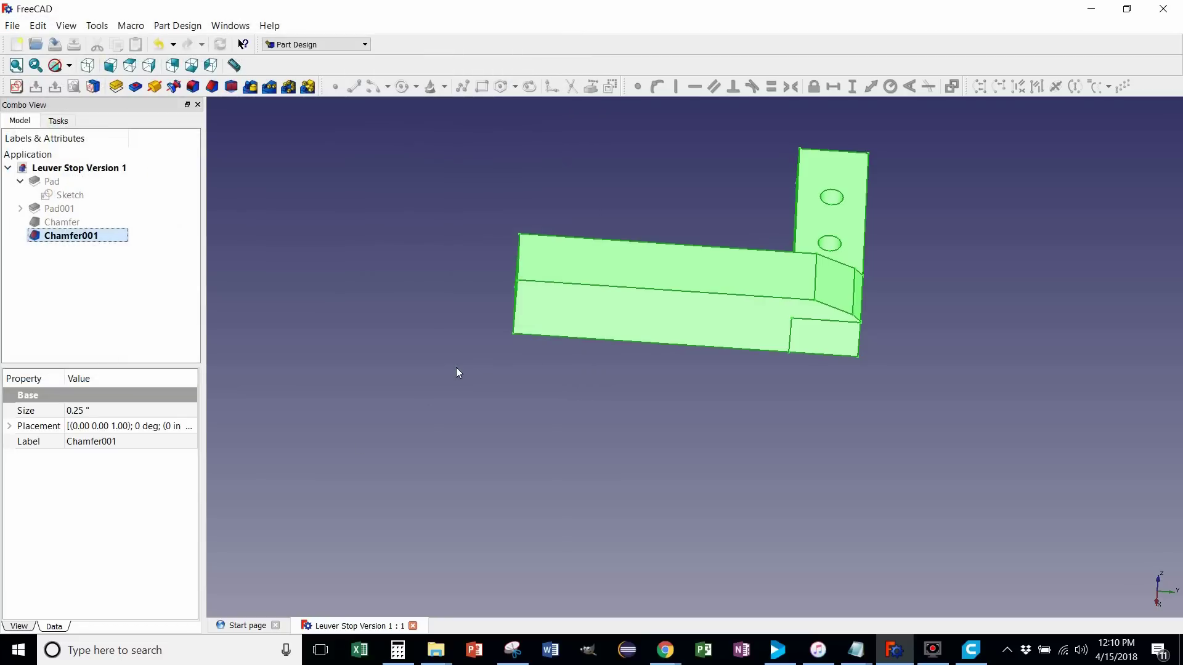
- In Cura, start opening a file and browse to D:\The Project
click(970, 650)
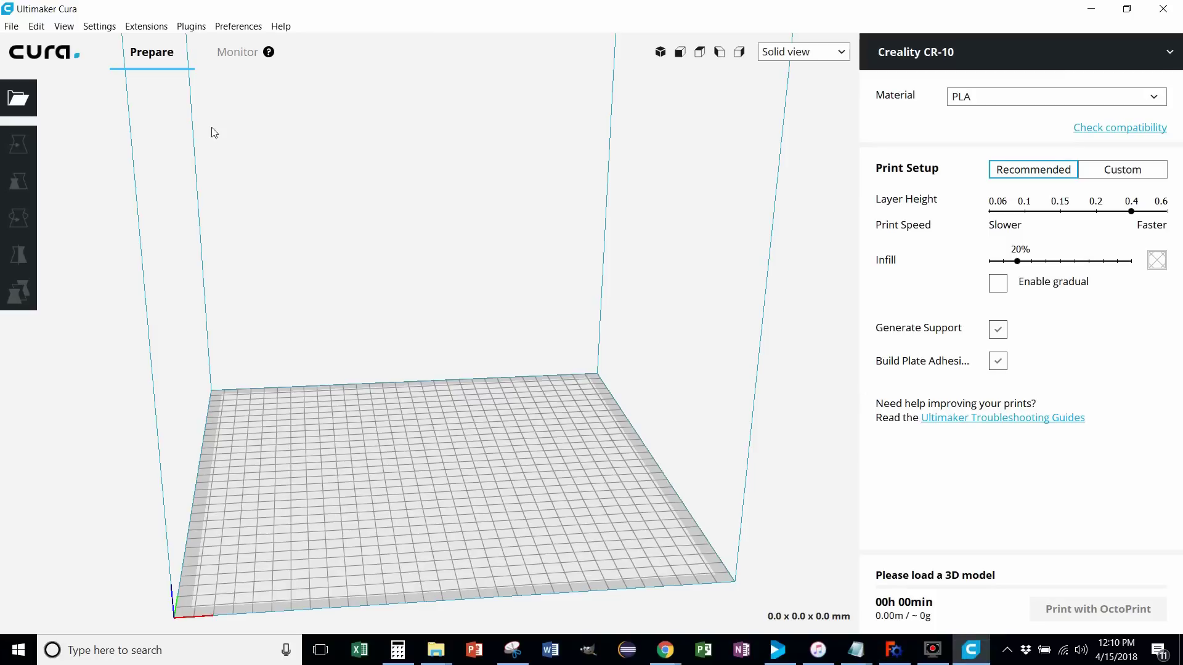
click(13, 29)
click(46, 55)
click(163, 54)
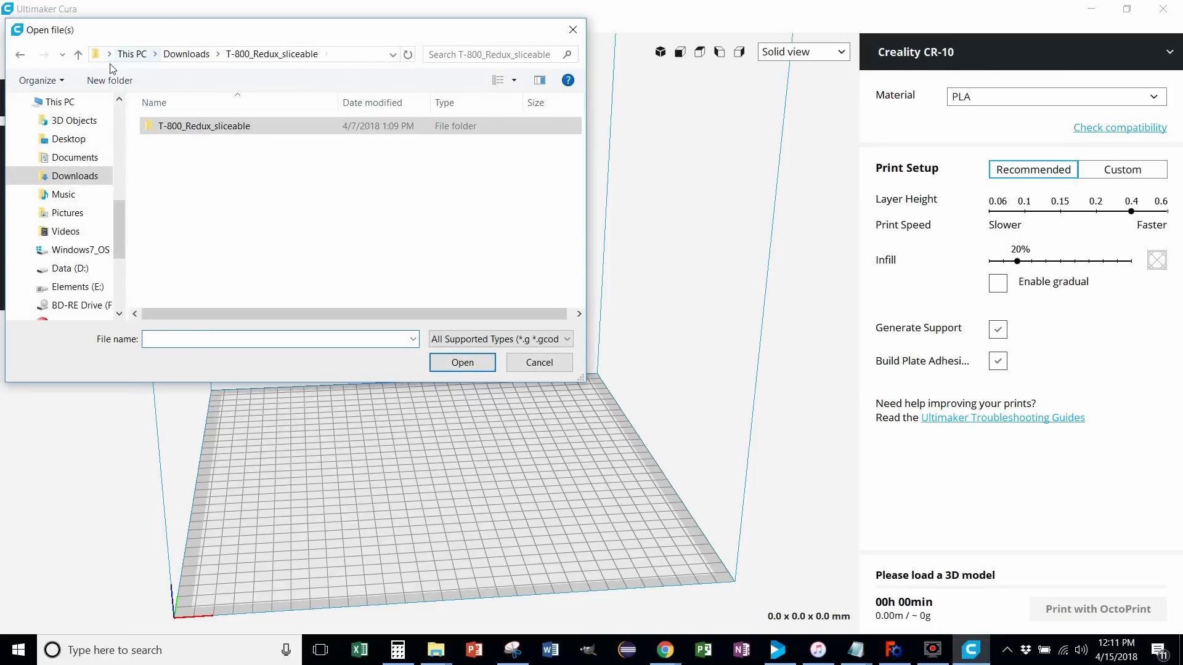
click(70, 268)
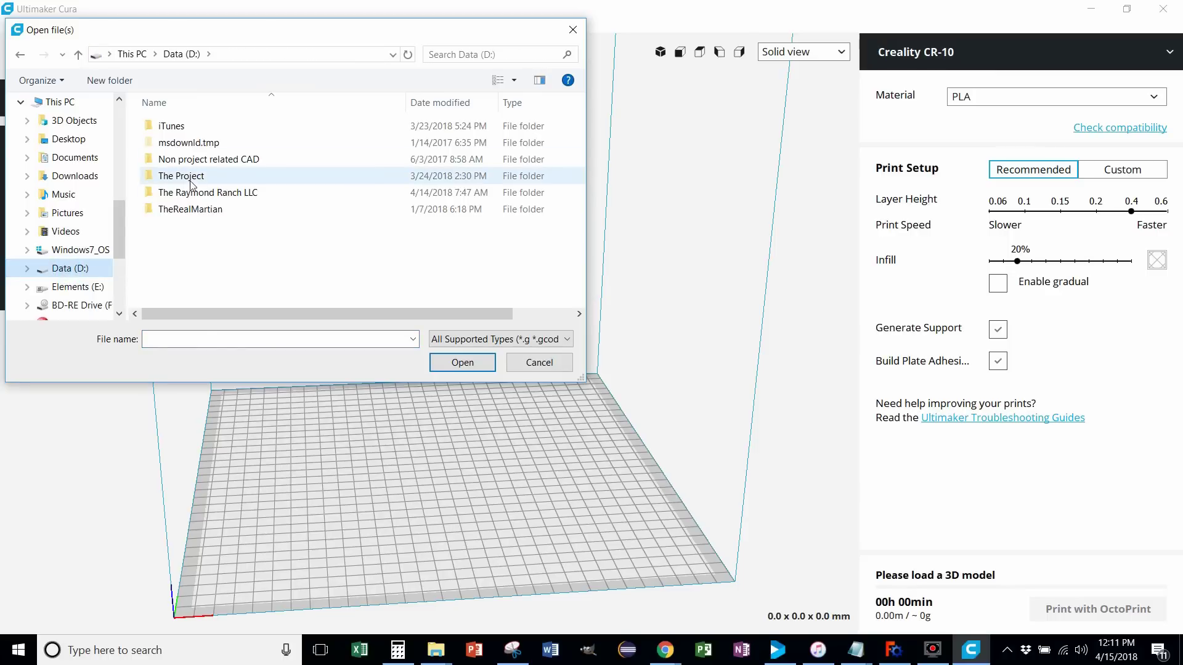
double_click(194, 210)
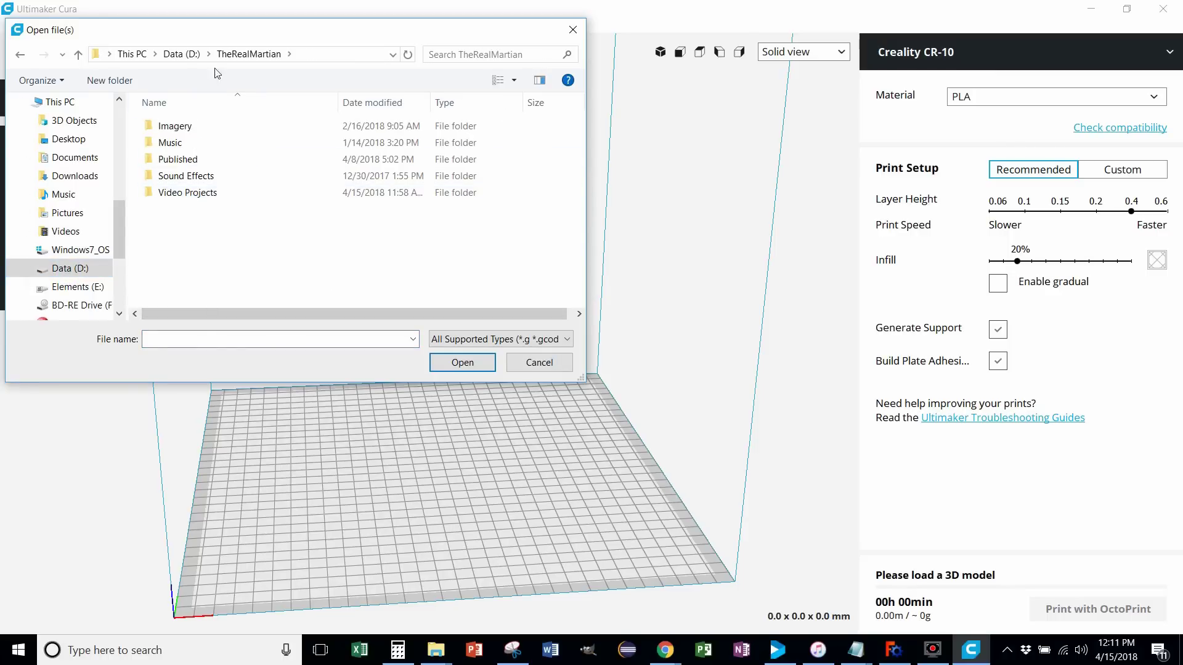
click(181, 54)
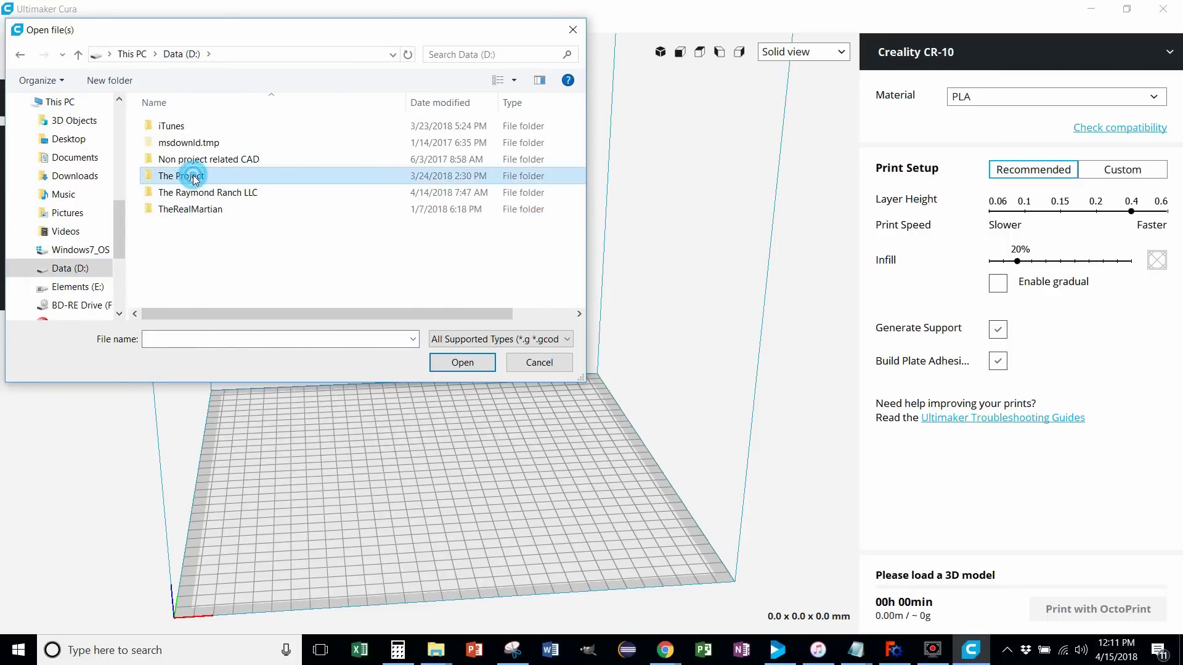
double_click(180, 176)
- Open 'marking for excavation' from System 0.0 Installation and accept the image conversion settings
scroll(318, 230, down, 1)
double_click(217, 250)
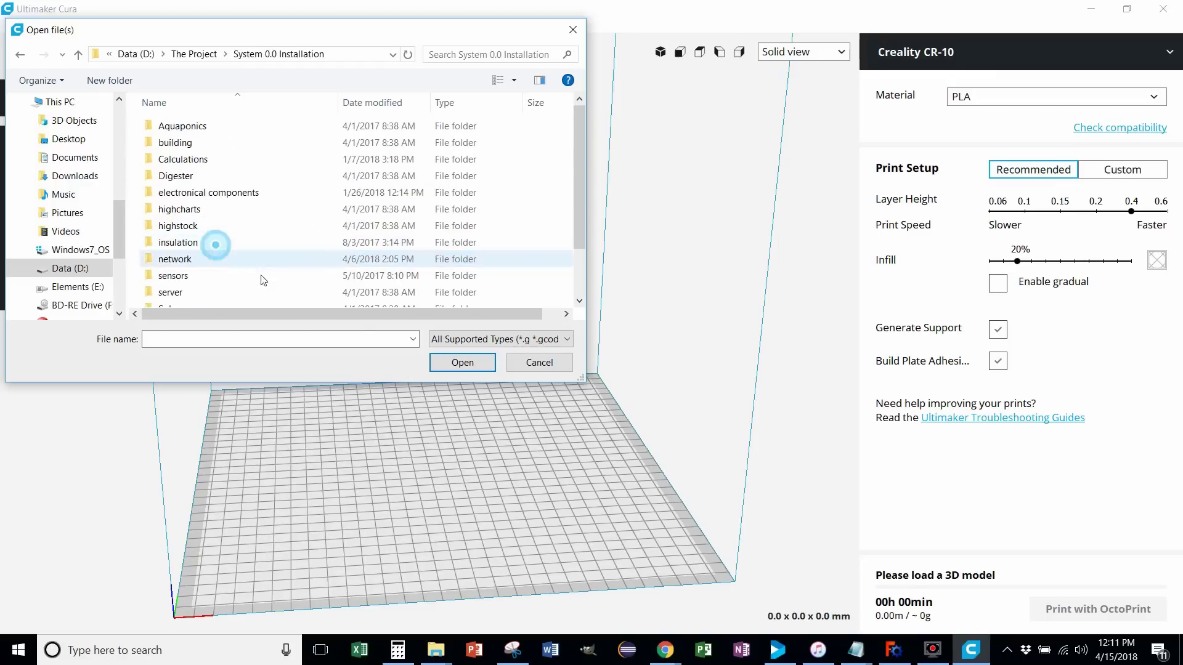
scroll(225, 289, down, 1)
click(226, 298)
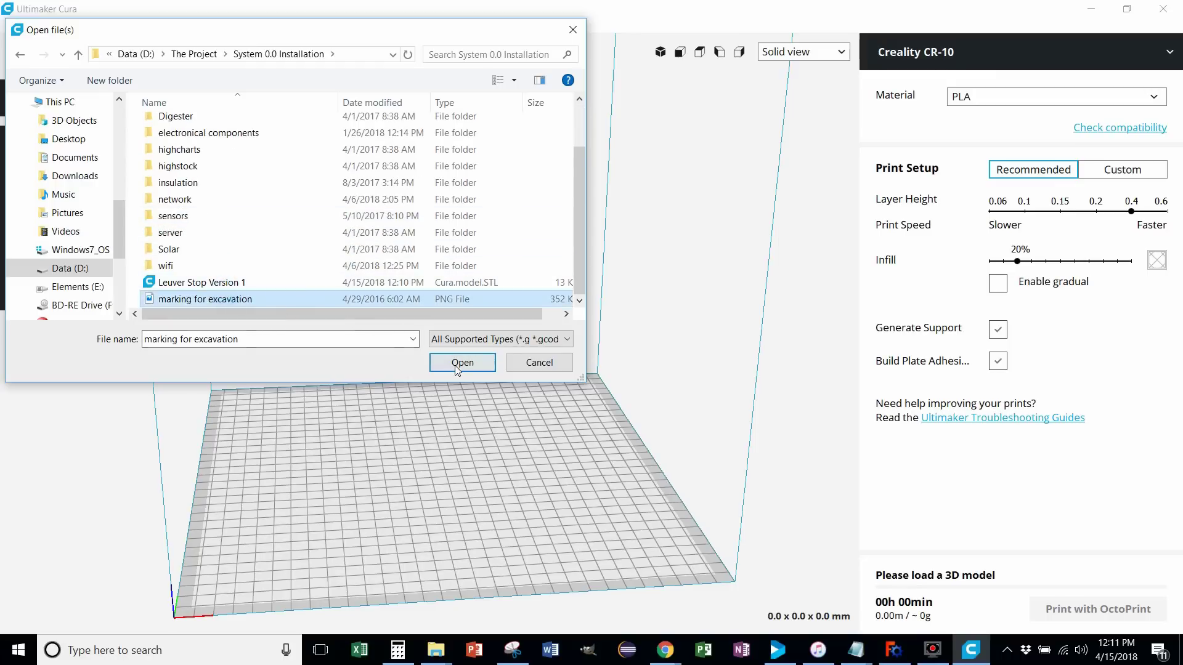
click(461, 364)
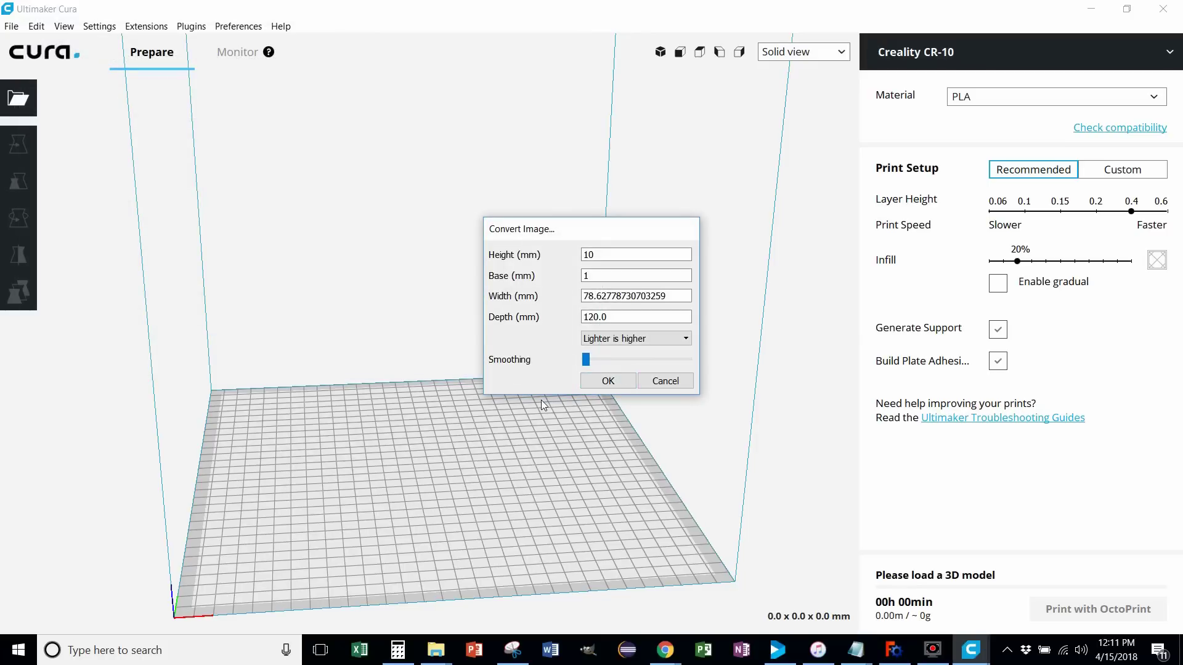
click(607, 381)
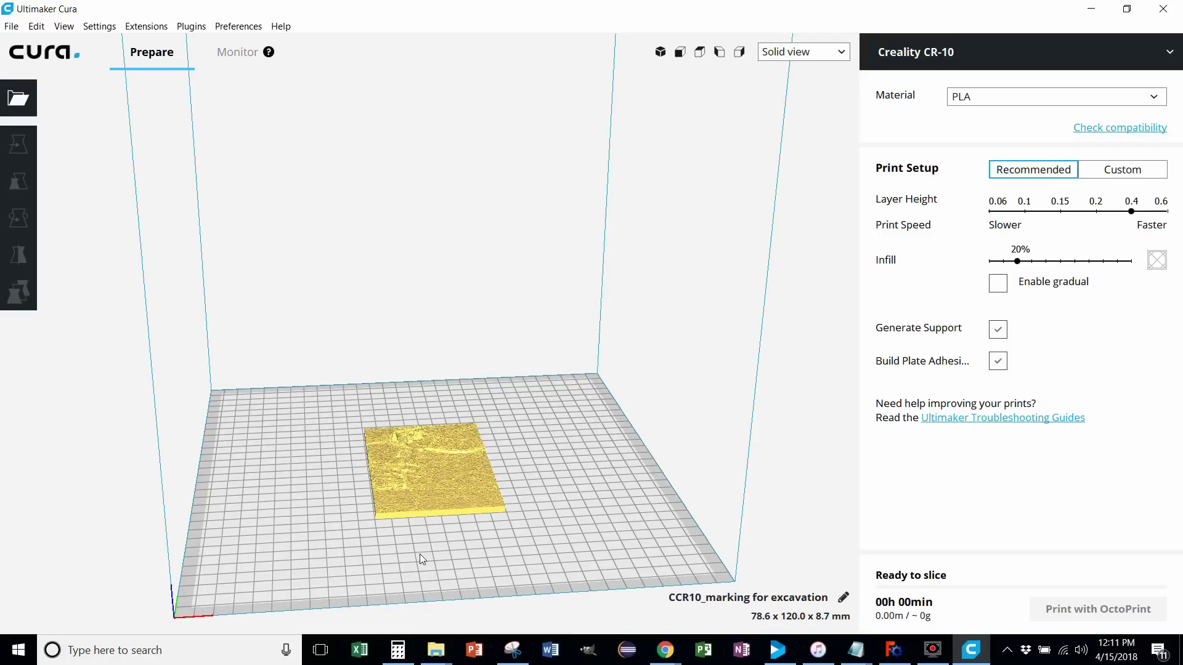
- Orbit, pan and zoom around the terrain relief, then reselect it on the build plate
middle_drag(427, 542, 452, 489)
click(437, 501)
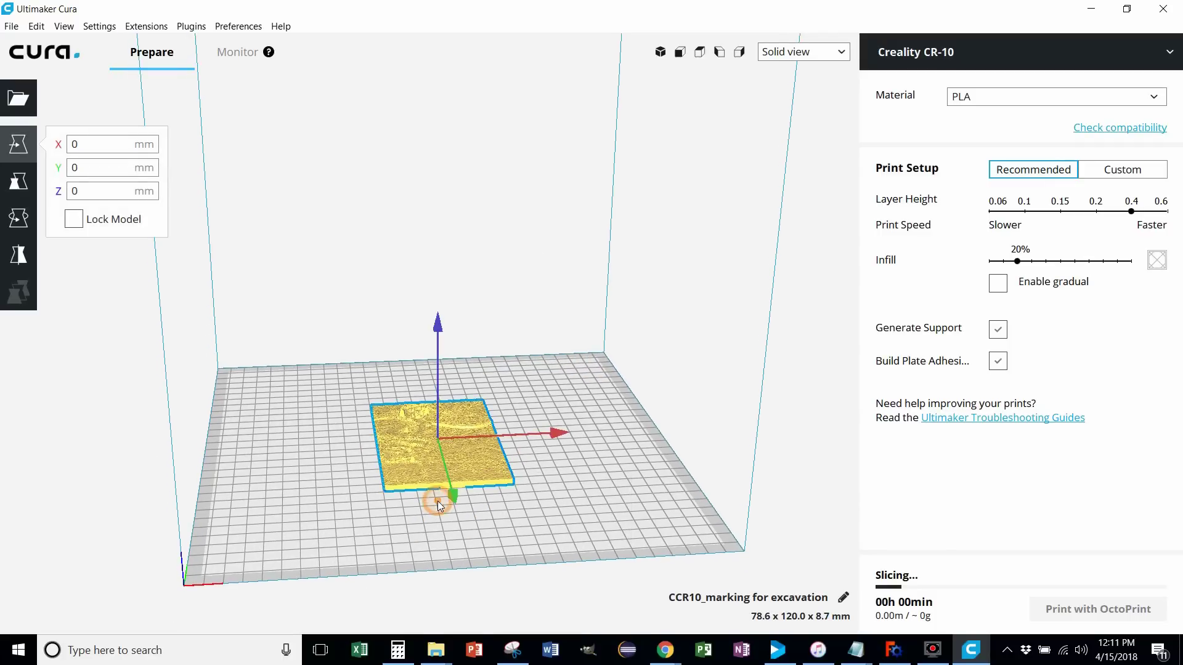
right_drag(437, 500, 489, 516)
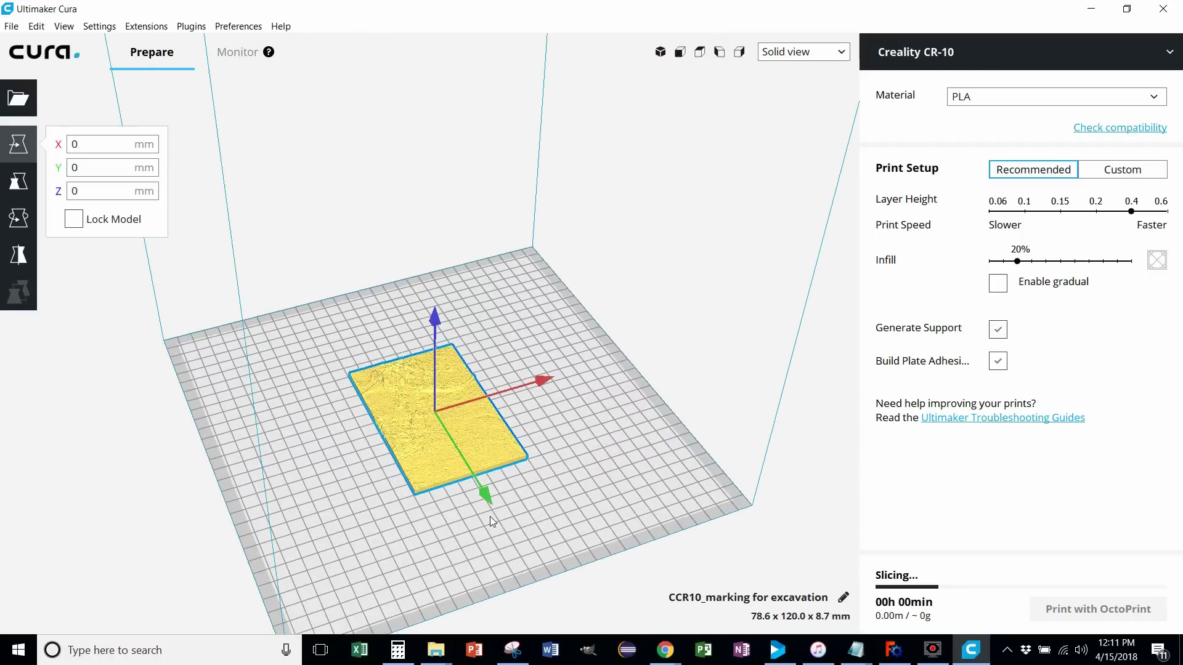
scroll(440, 406, up, 8)
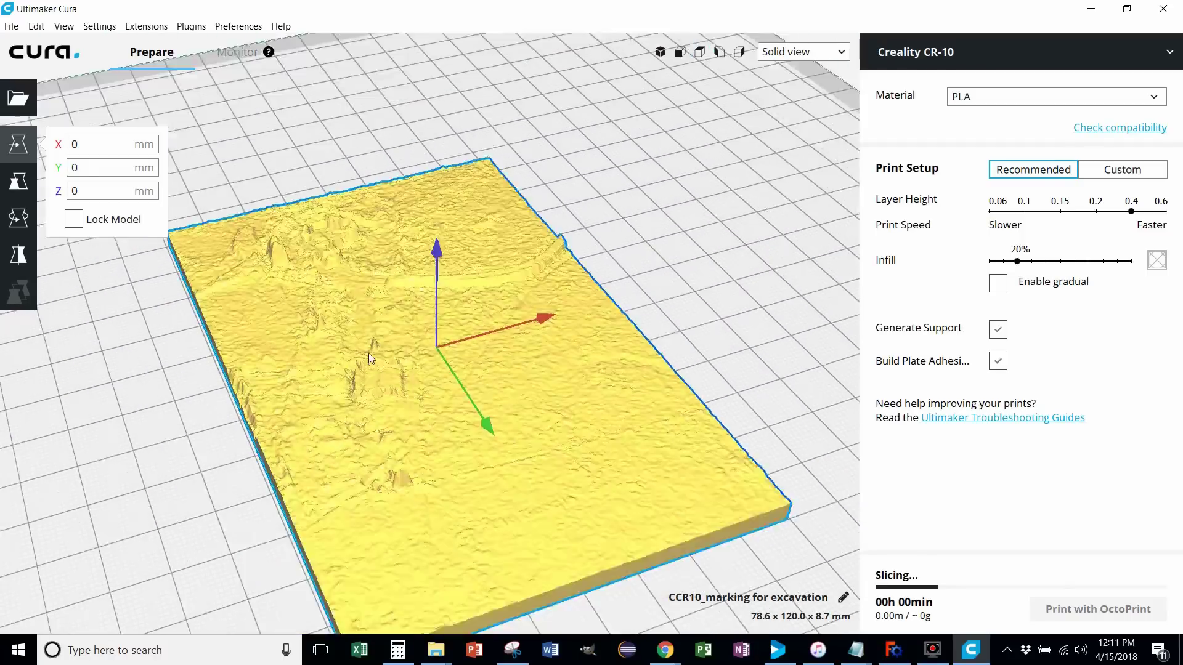
scroll(392, 415, up, 10)
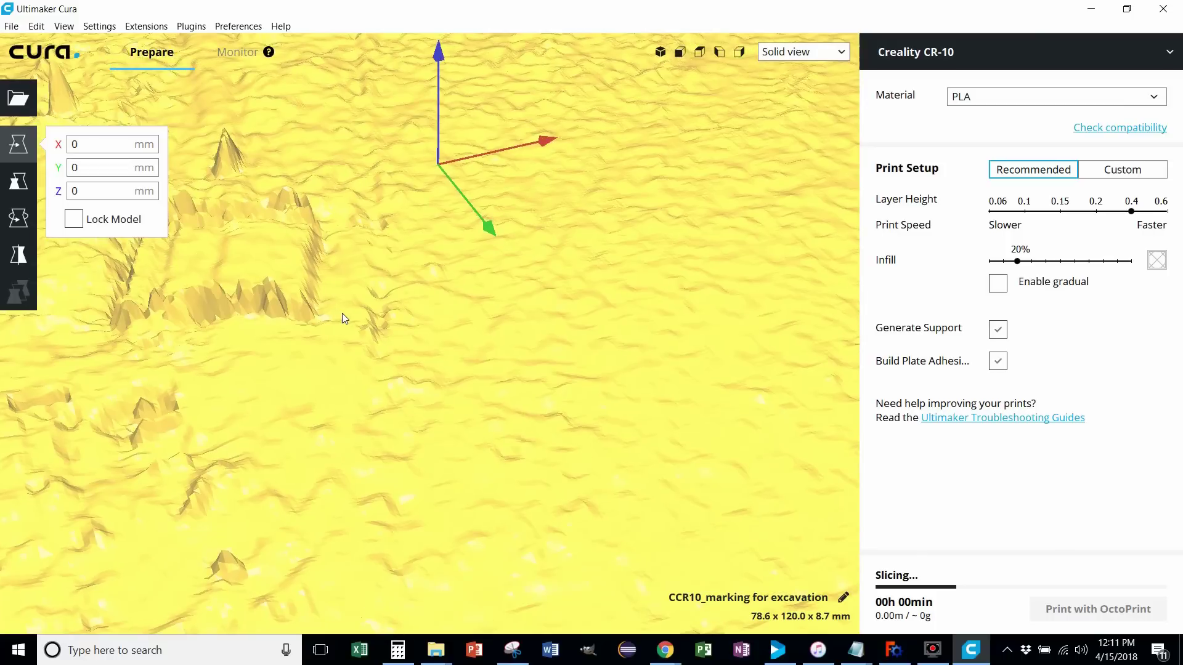
scroll(342, 313, down, 10)
scroll(354, 286, up, 6)
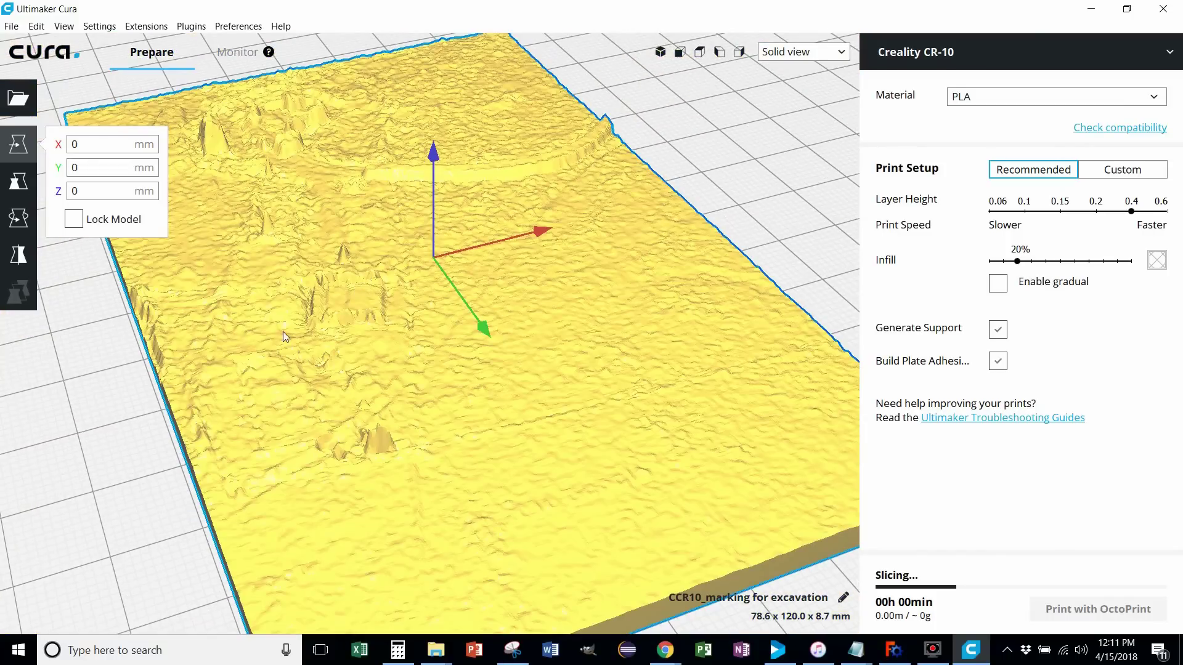
middle_drag(259, 345, 322, 304)
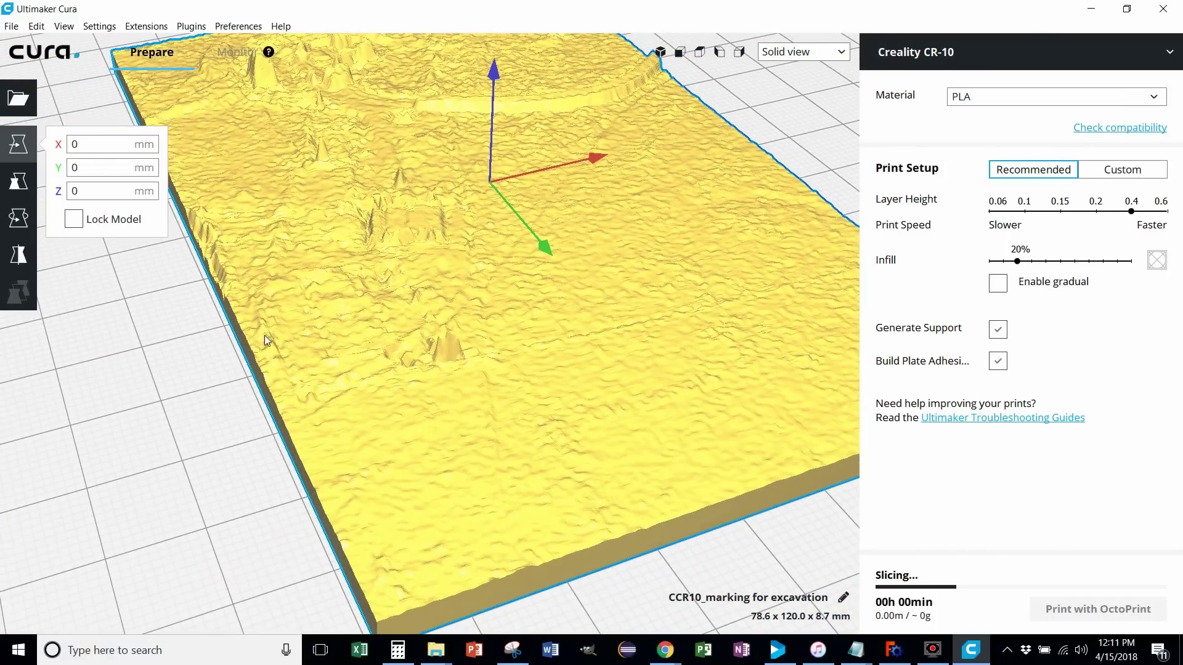
right_drag(529, 407, 517, 373)
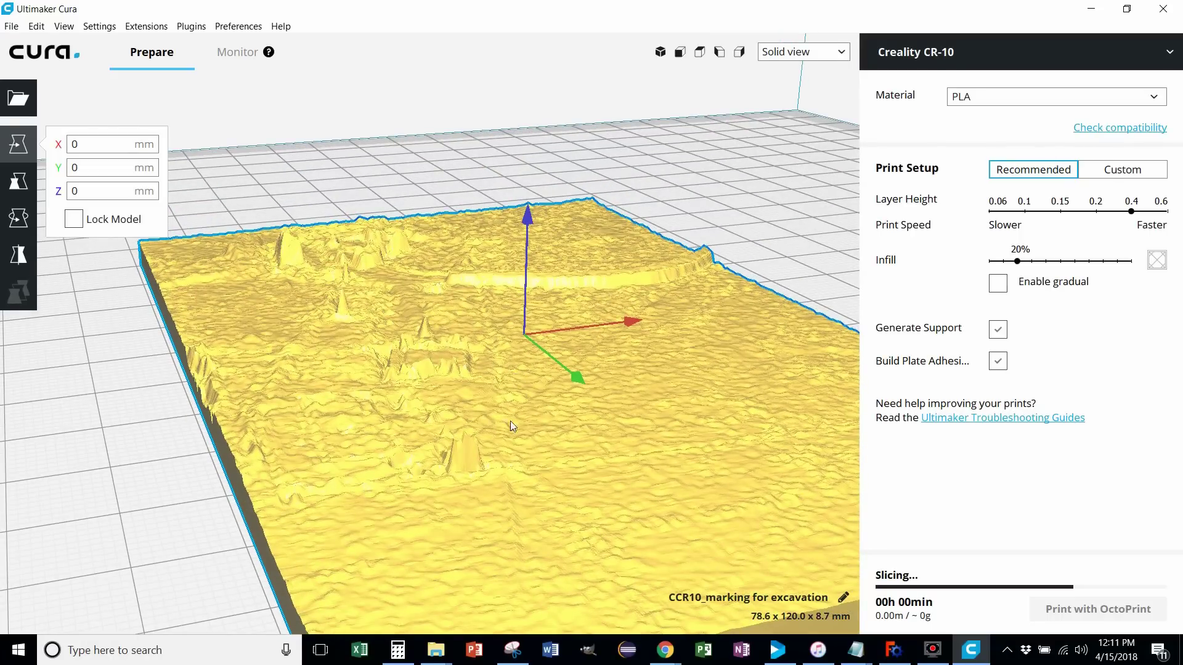
scroll(578, 398, up, 5)
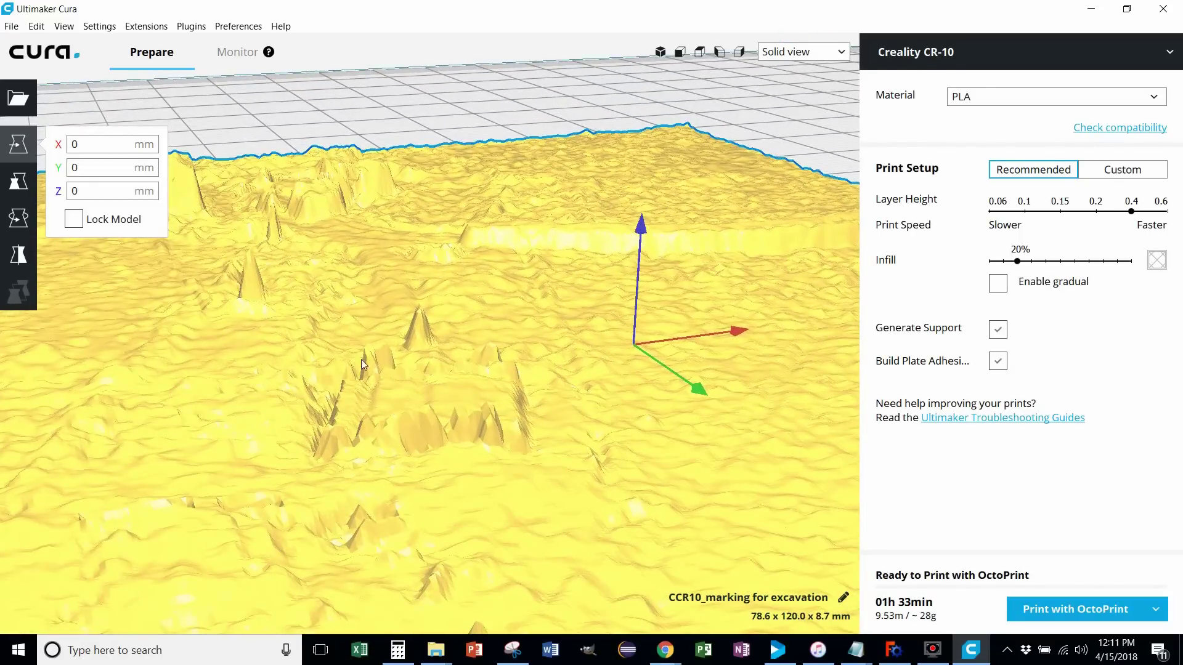
scroll(521, 393, down, 5)
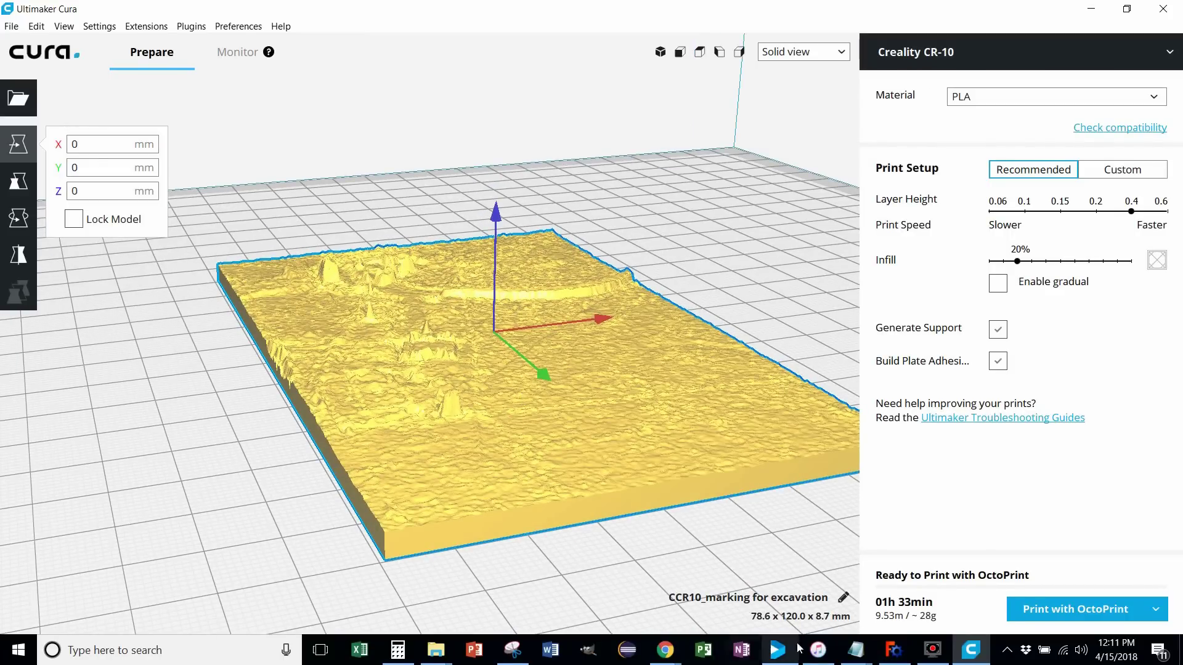
click(785, 611)
click(424, 345)
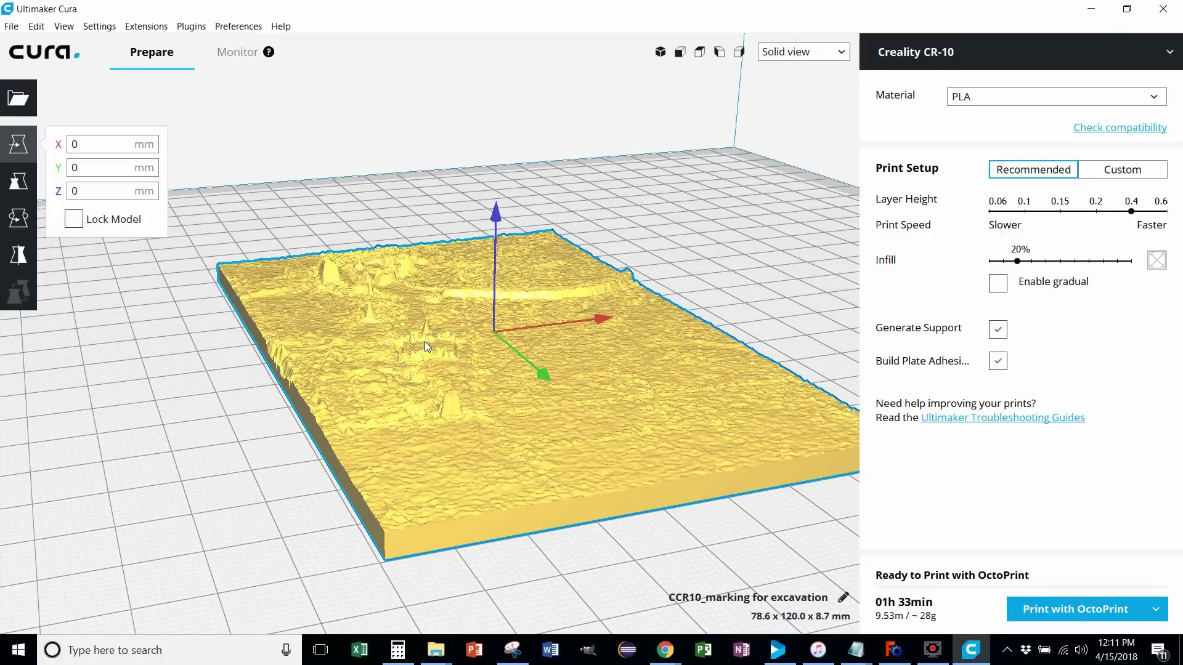
- Remove the terrain model and load the Leuver Stop Version 1 STL onto the build plate
key(Delete)
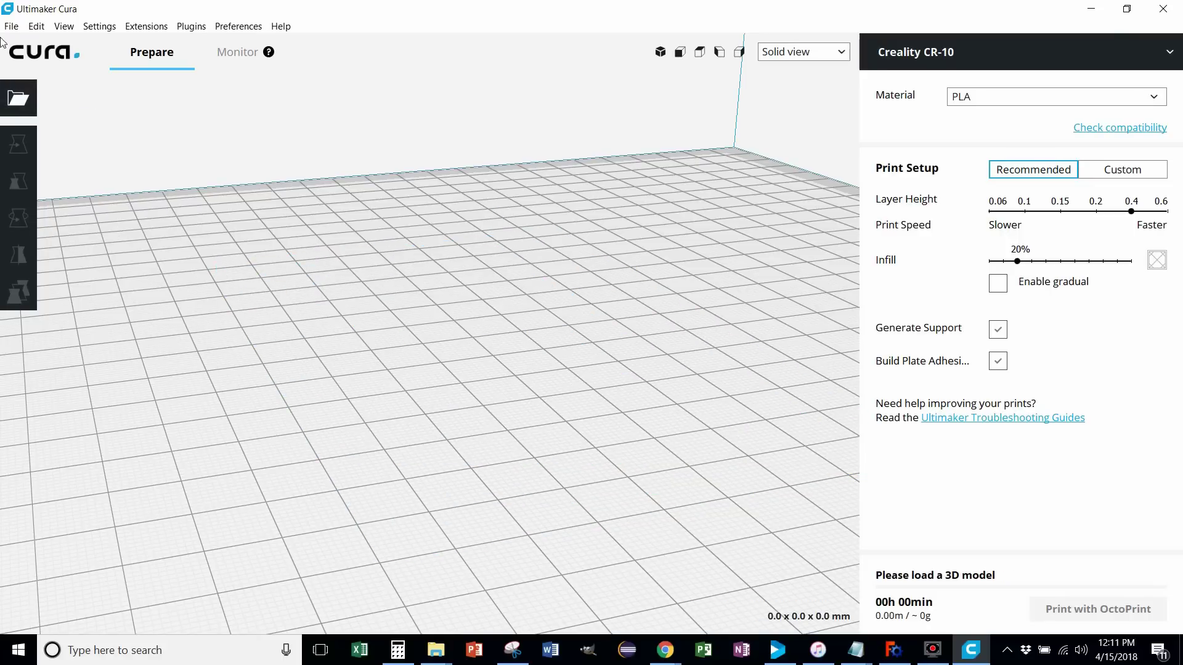
click(11, 25)
click(41, 57)
scroll(234, 252, down, 2)
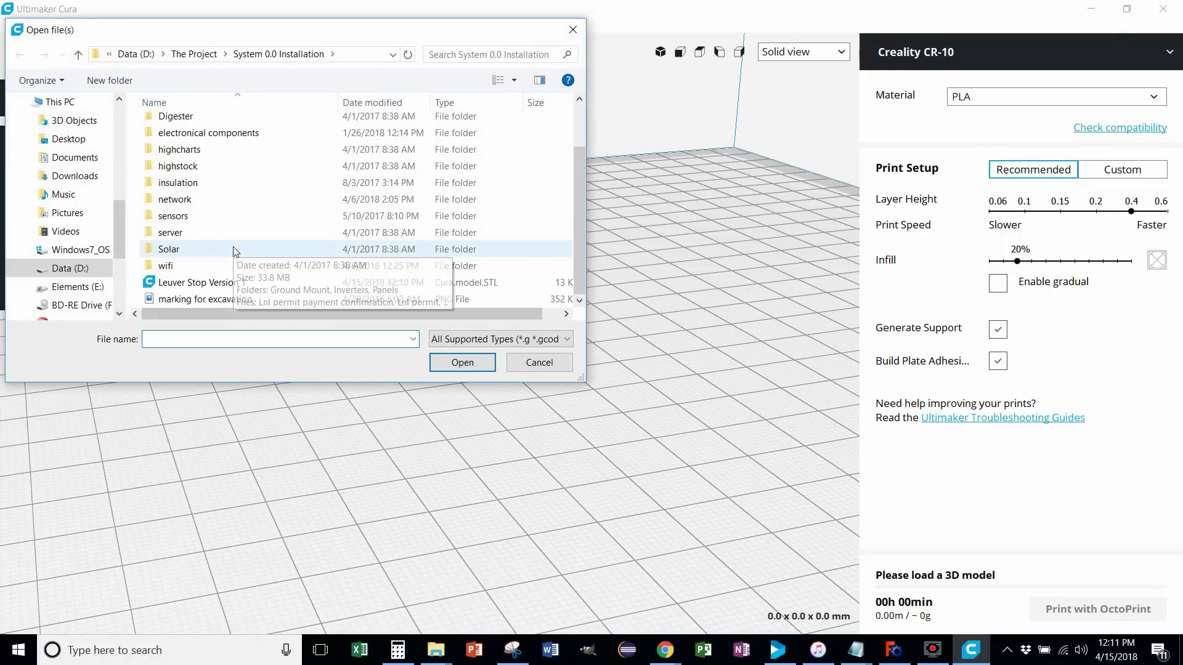
click(197, 282)
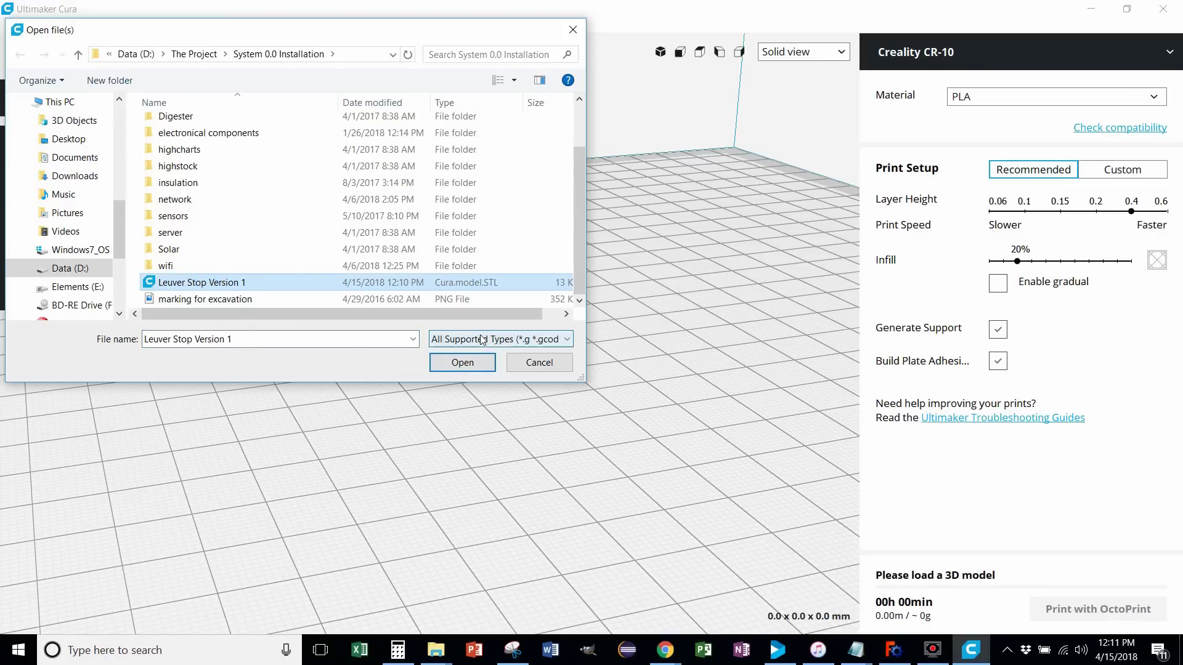
click(462, 363)
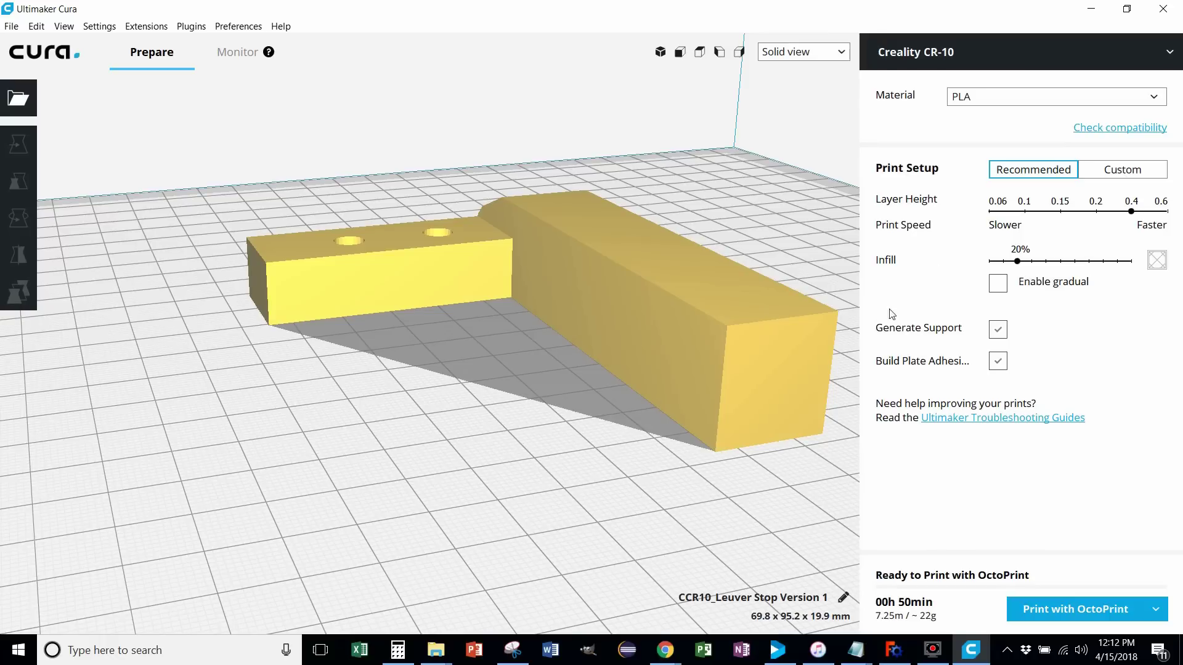
middle_drag(467, 347, 397, 382)
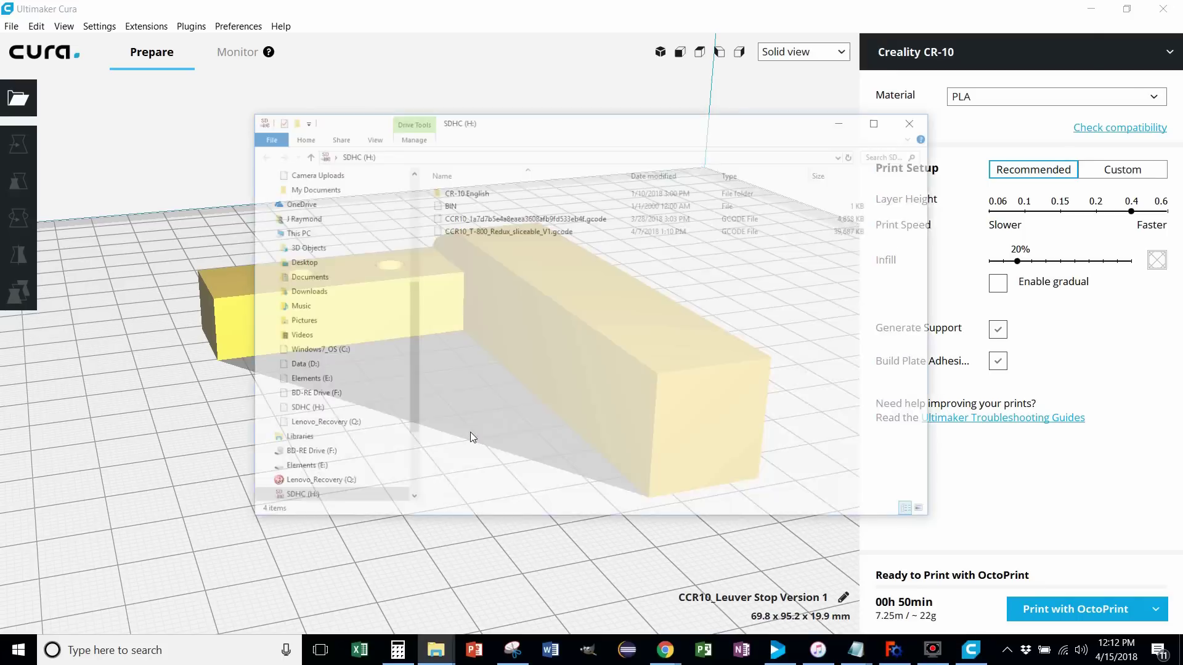
click(1089, 122)
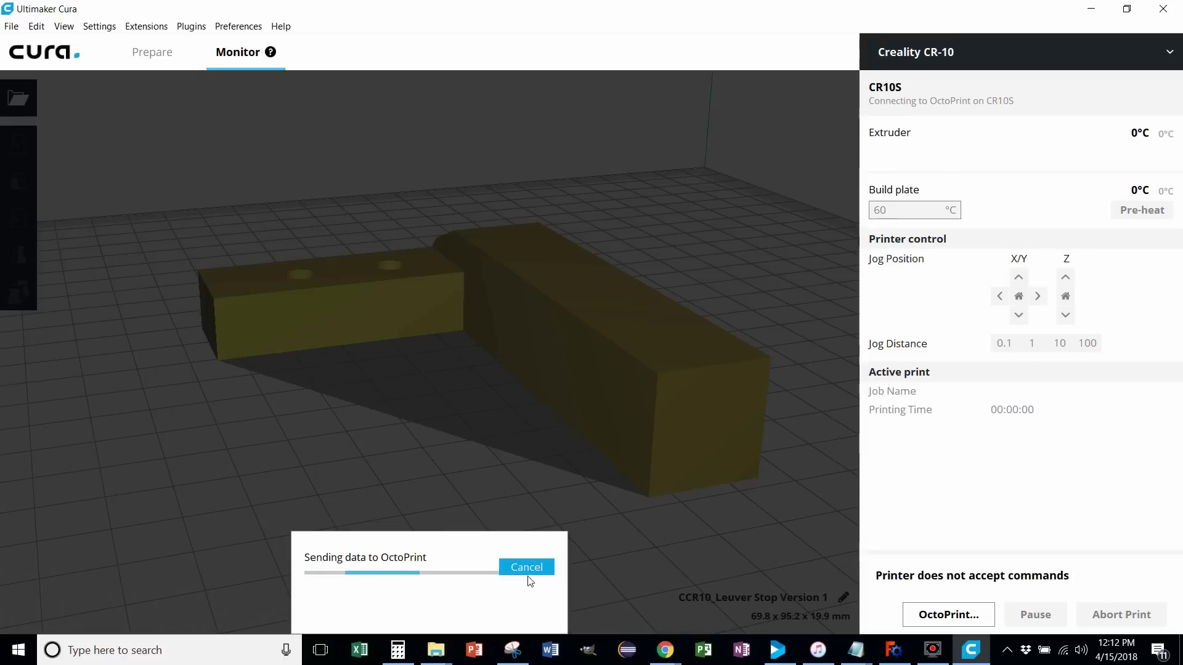
click(533, 568)
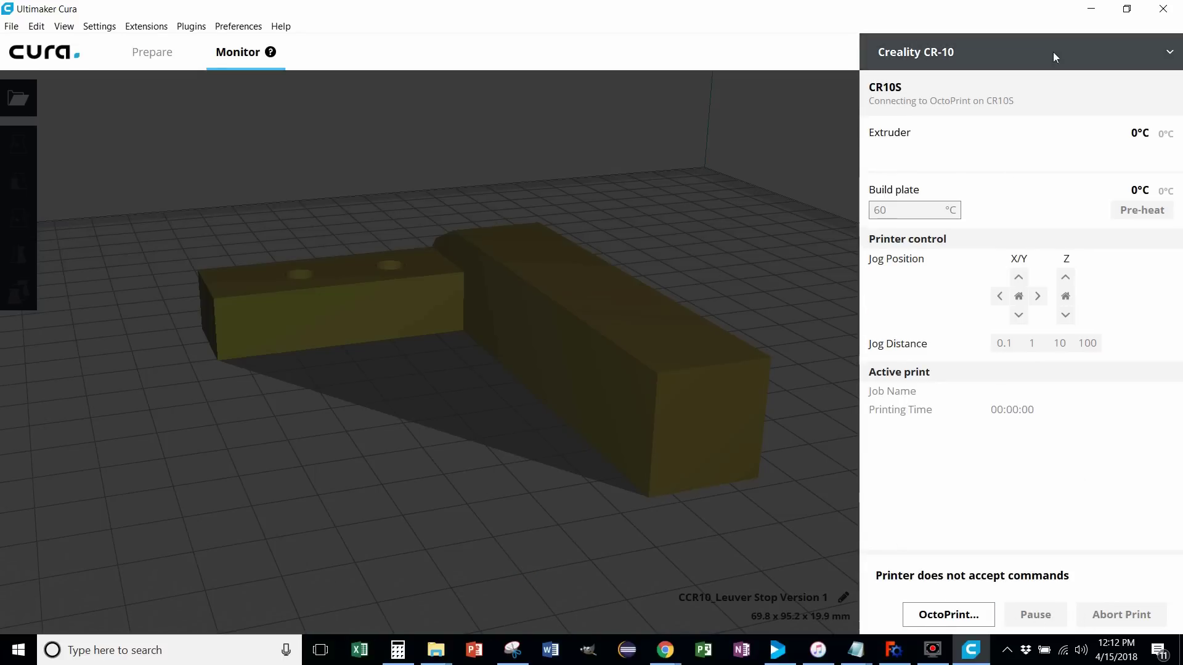
click(1161, 56)
click(871, 144)
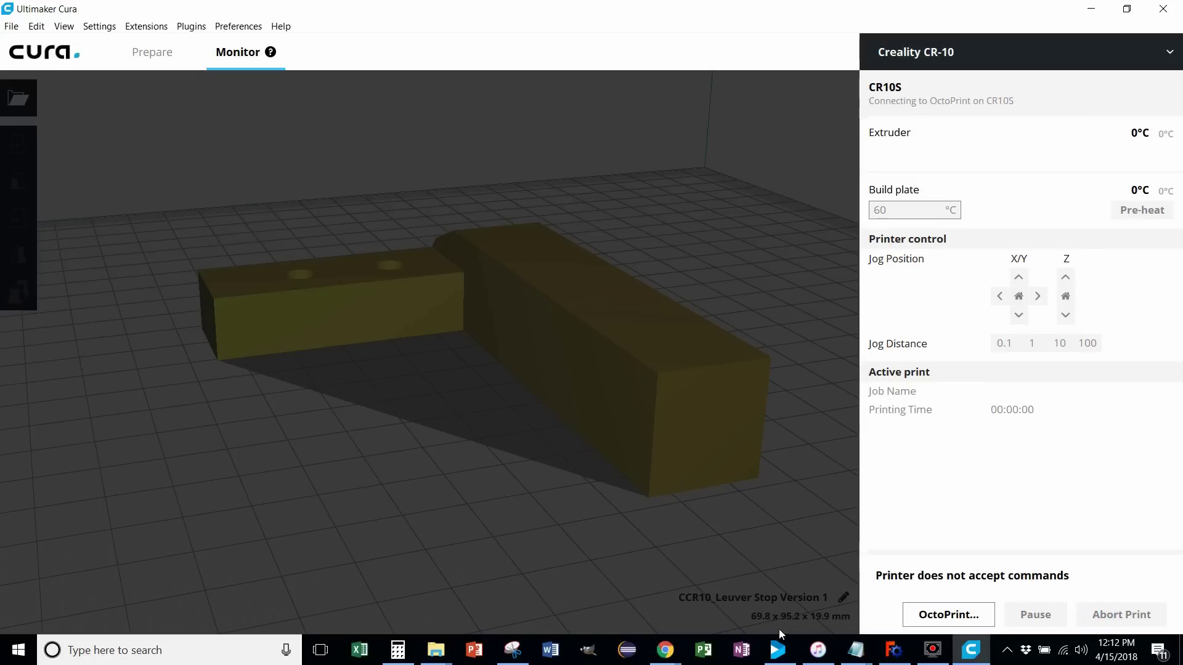
click(151, 53)
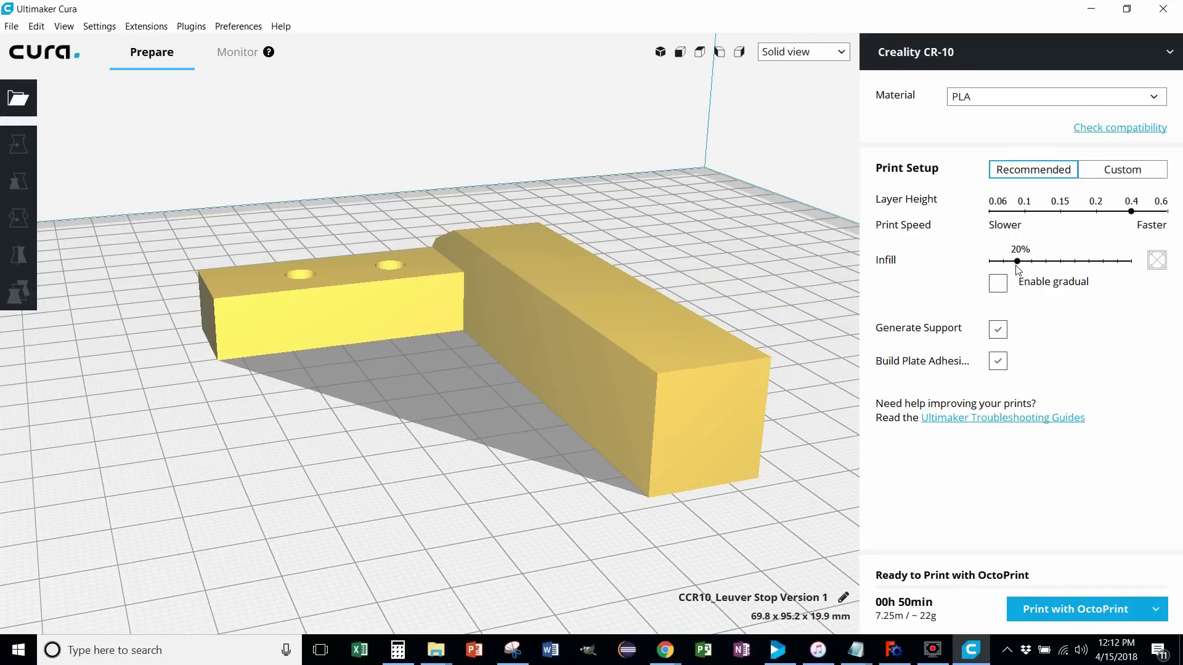
- Set the bracket to 0.2 mm layer height and 70% infill, with Generate Support off
drag(1022, 265, 1138, 280)
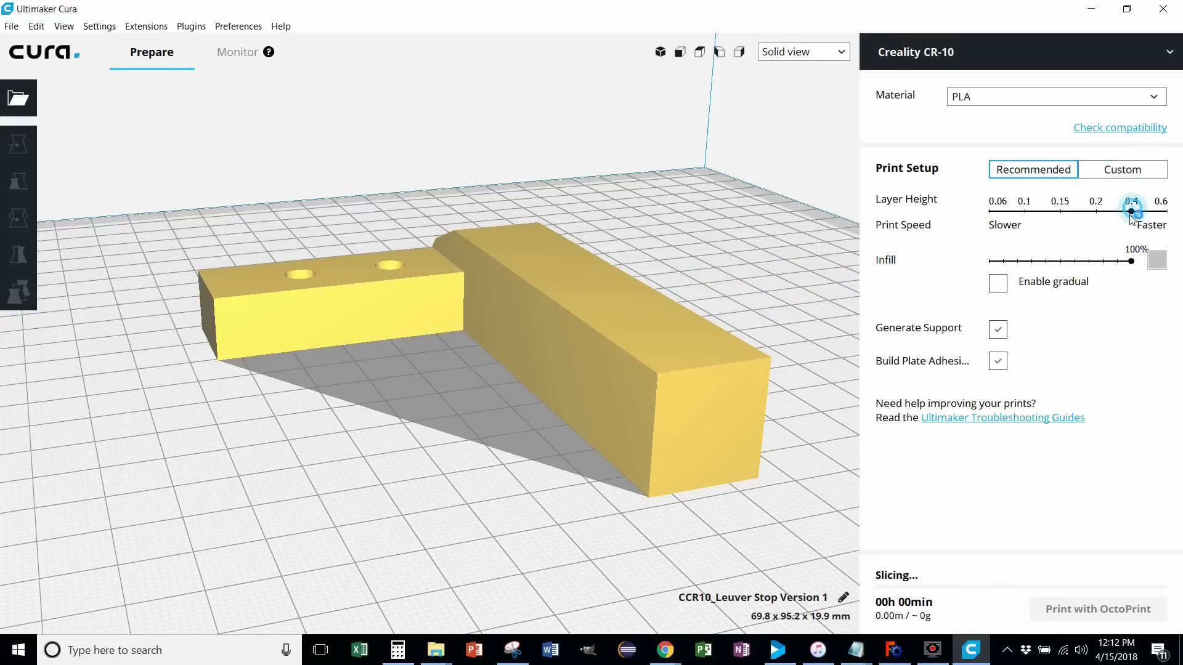
drag(1131, 211, 1062, 214)
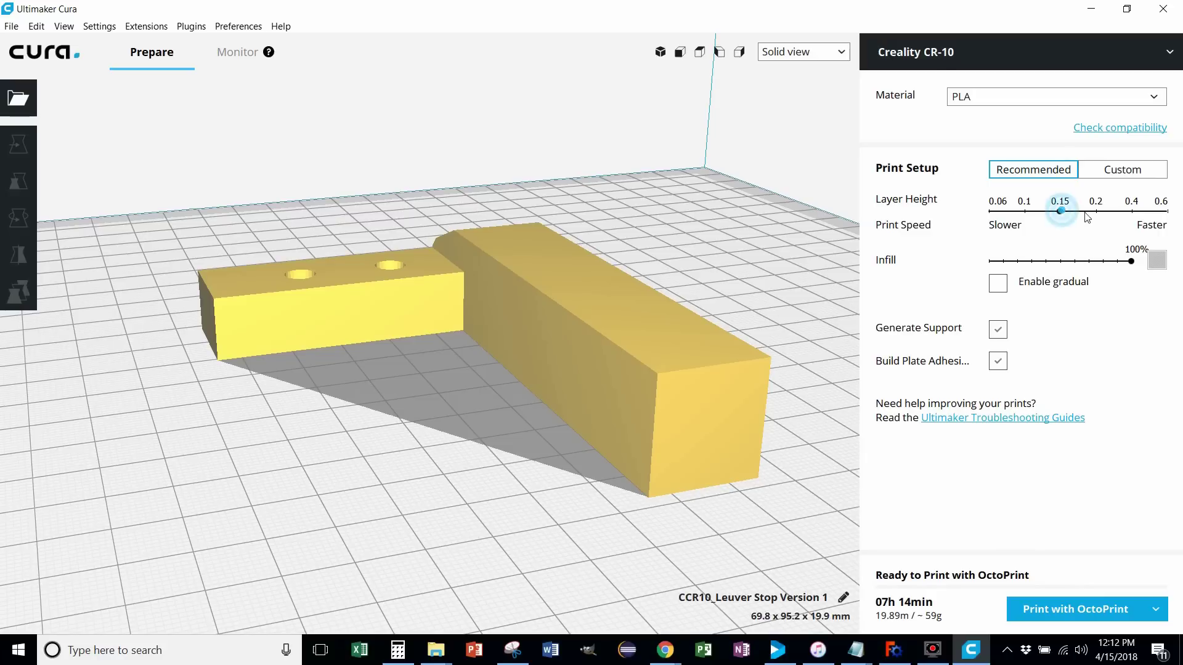
drag(1060, 211, 1095, 211)
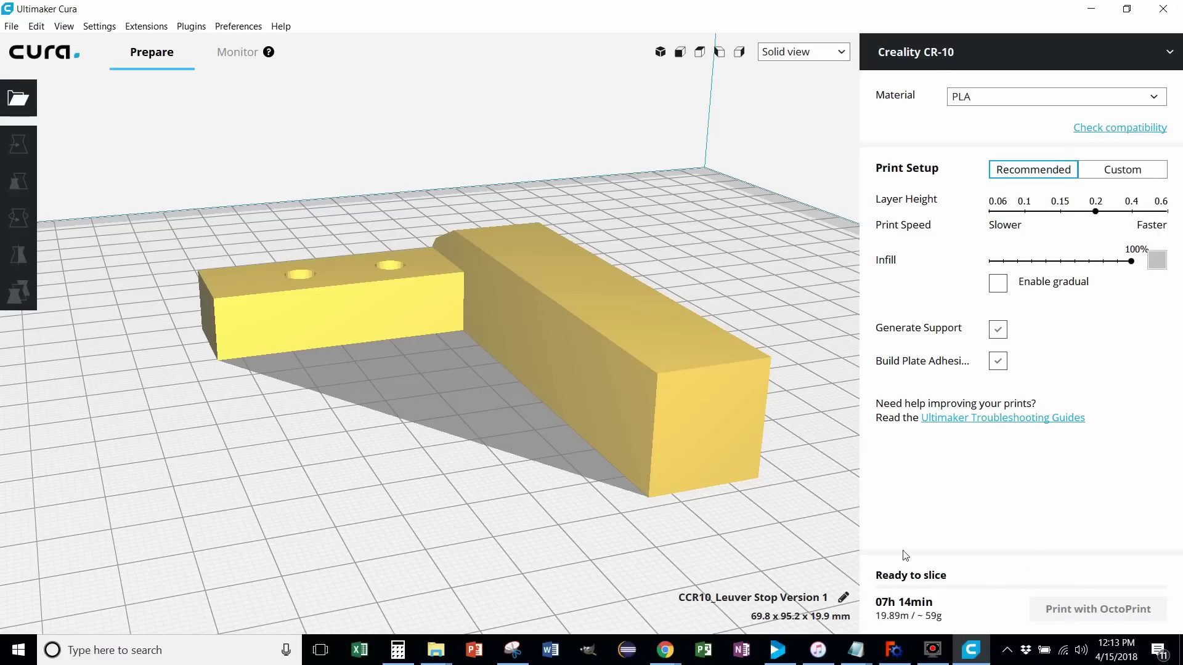
mouse_move(912, 607)
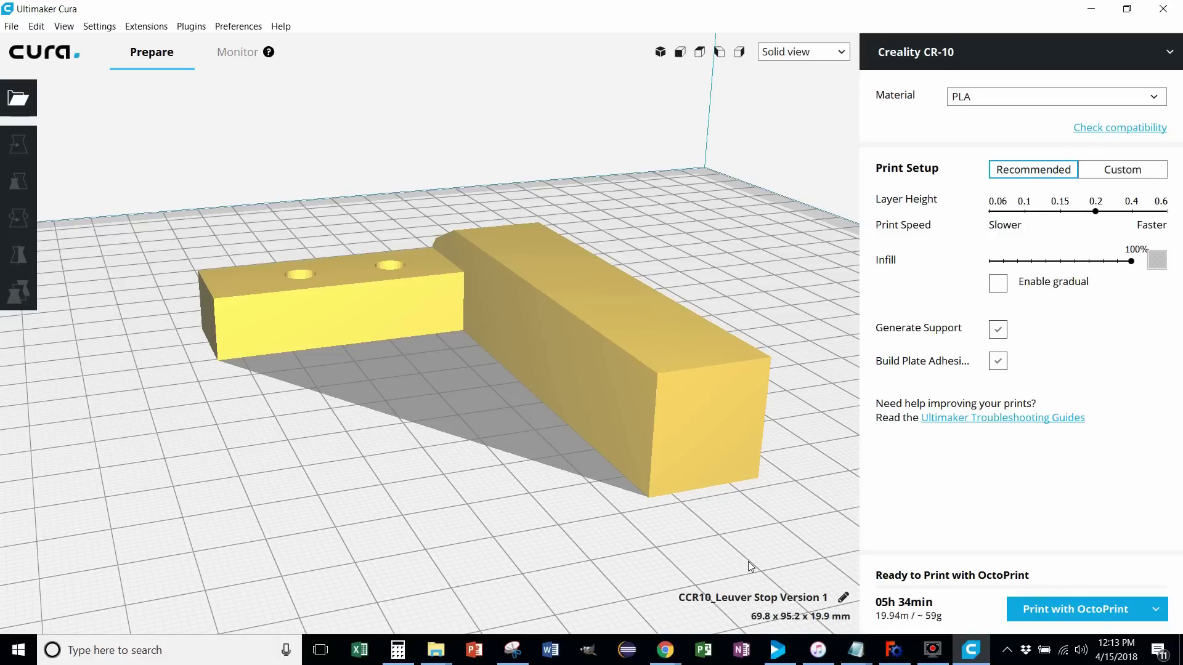
click(998, 330)
click(1090, 262)
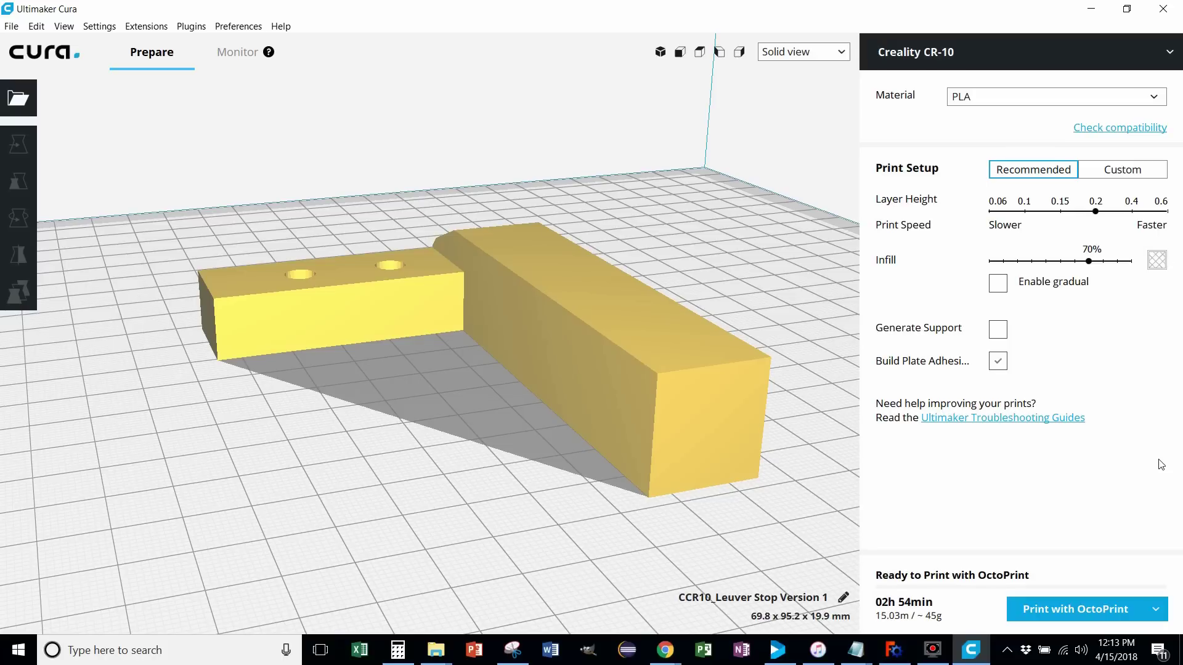
- Save CCR10_Leuver Stop Version 1.gcode to the removable drive, then eject the drive
click(1155, 609)
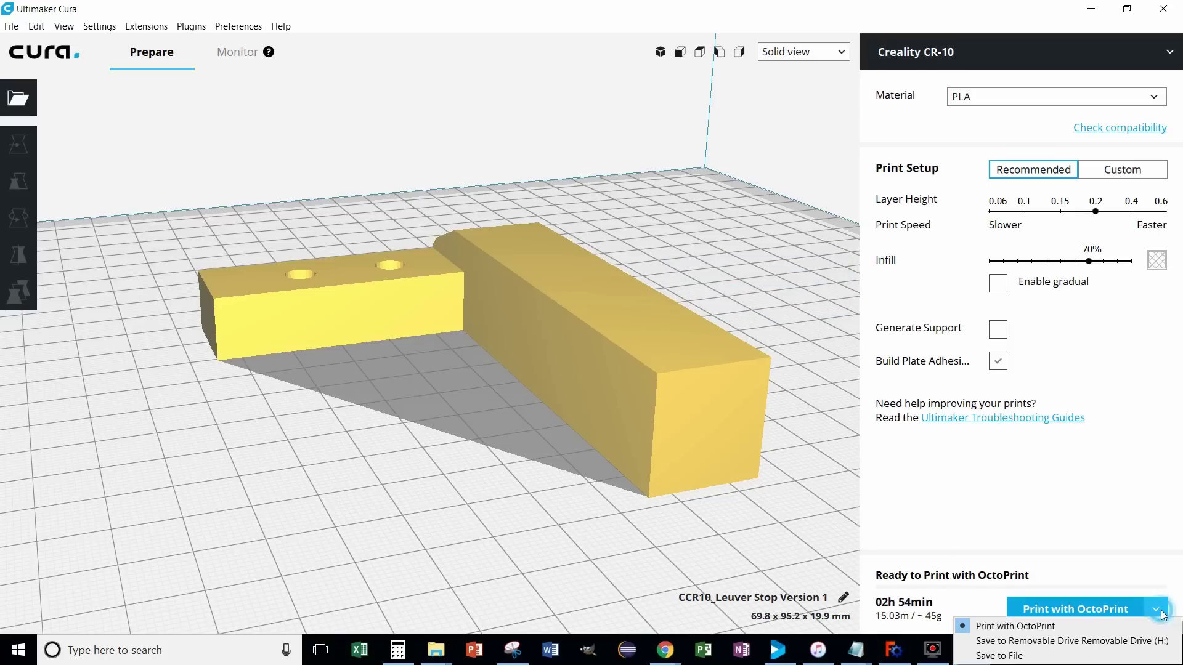
click(1034, 643)
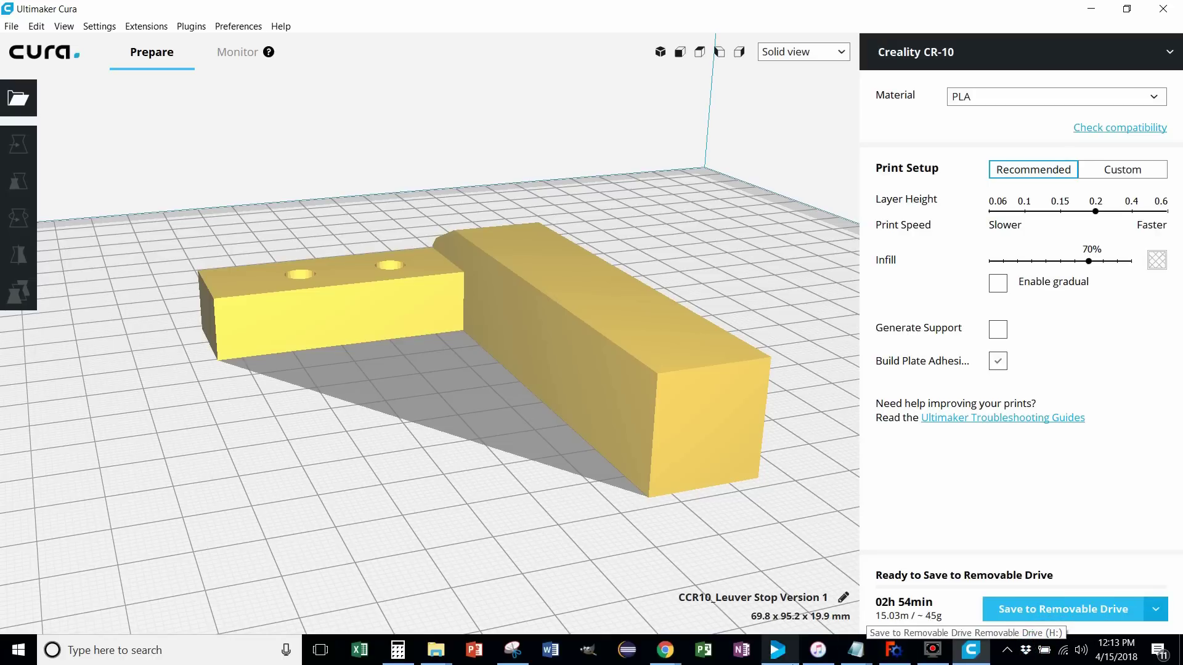
click(1052, 618)
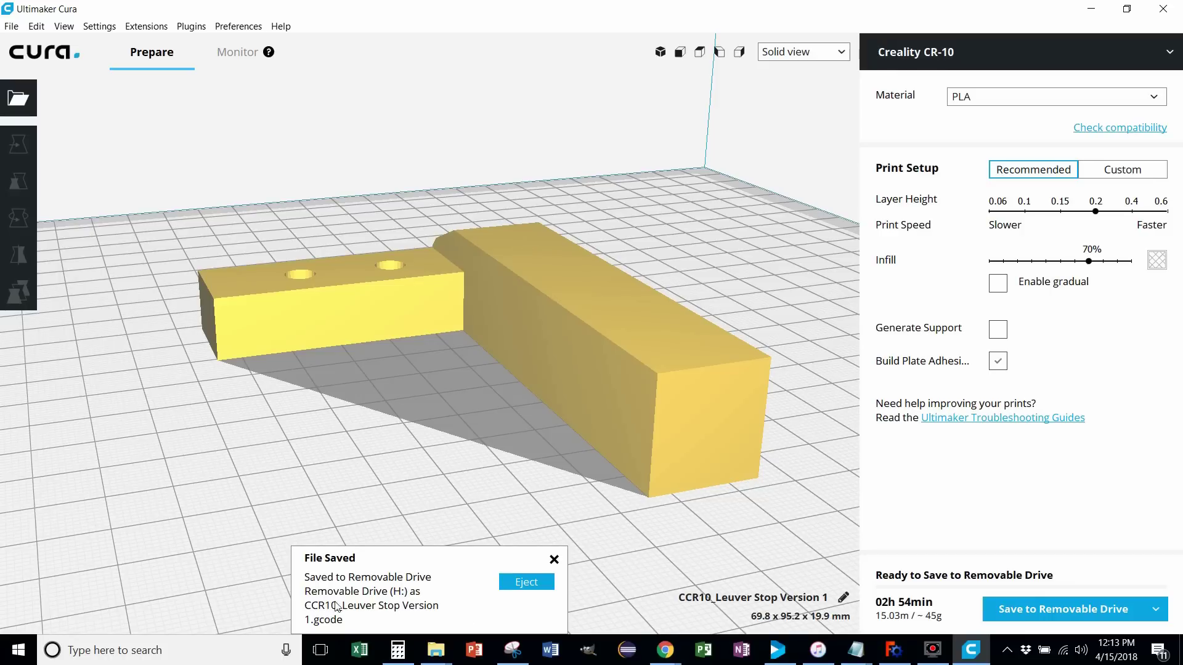
click(515, 587)
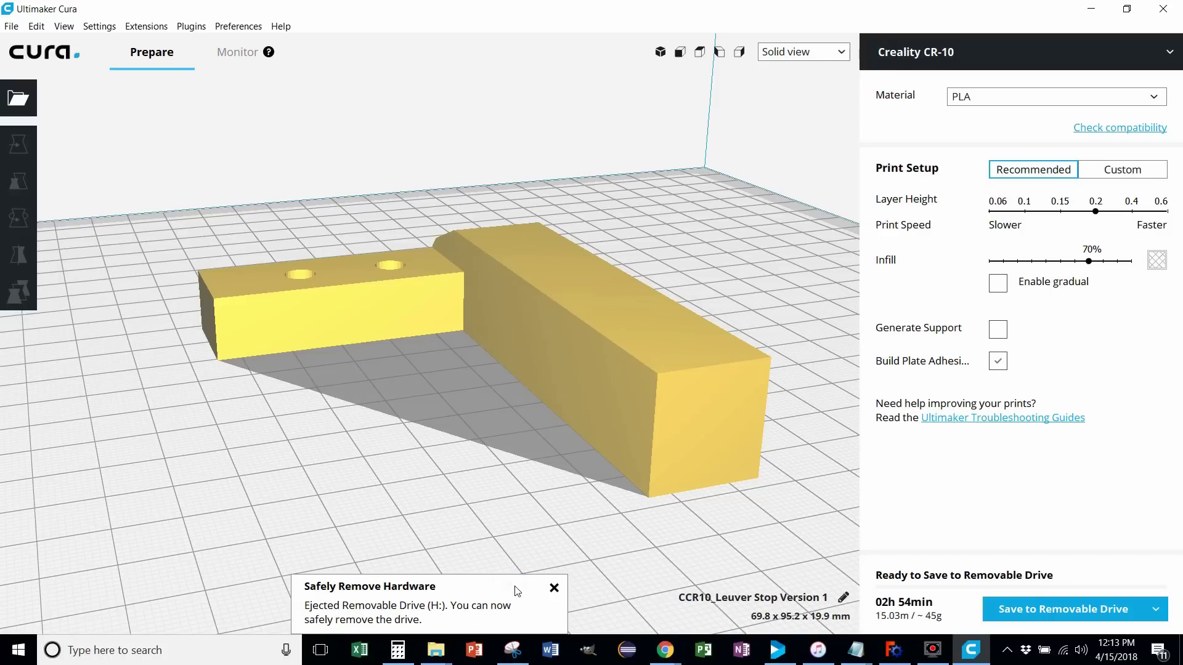